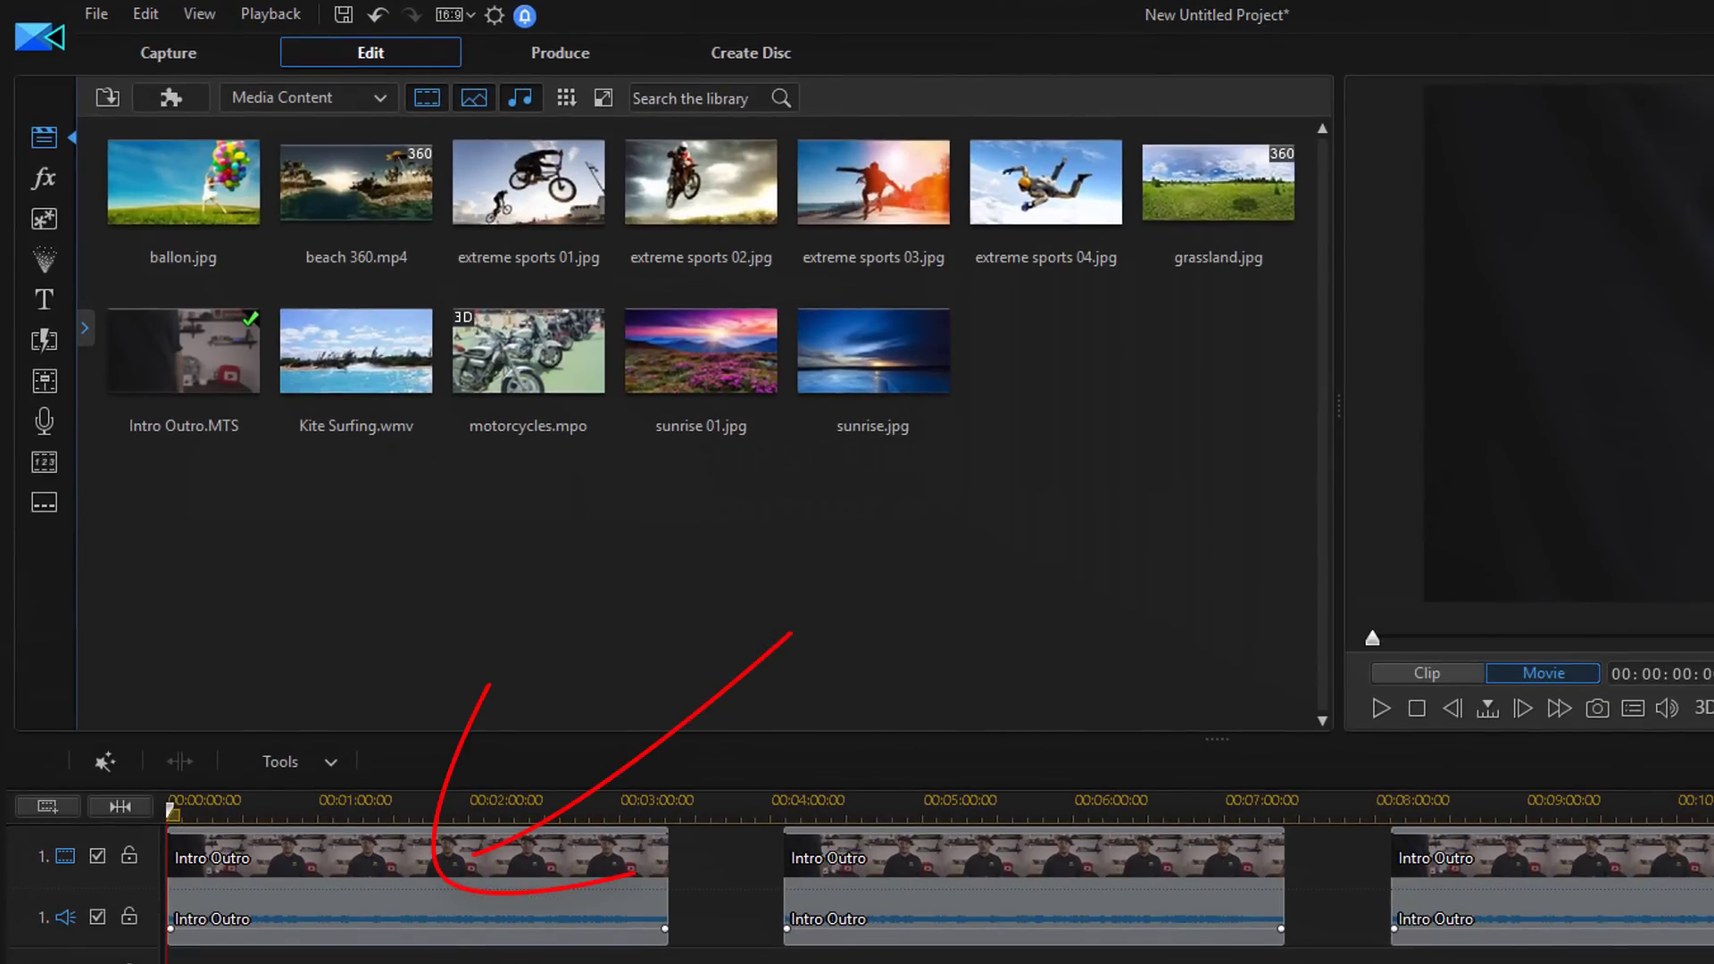
Step: Select the first Intro Outro clip on track 1 of the timeline
left_click(410, 886)
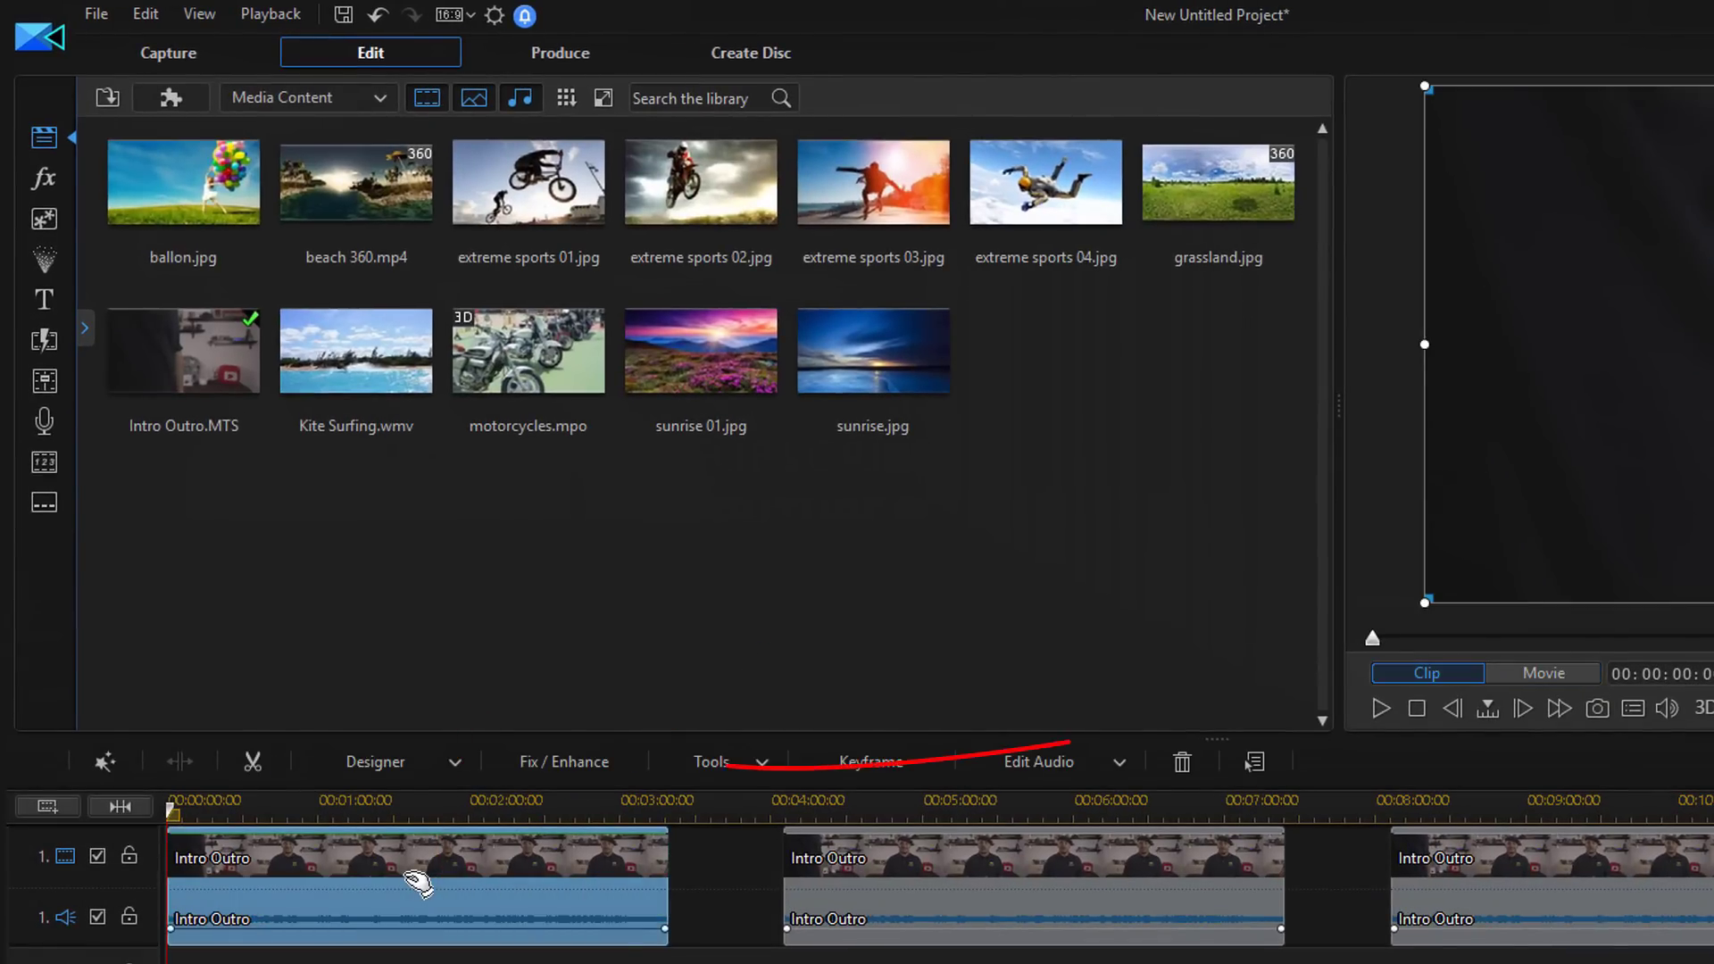
Step: Enable White Balance for the first clip in Fix / Enhance, using White calibration mode
left_click(539, 764)
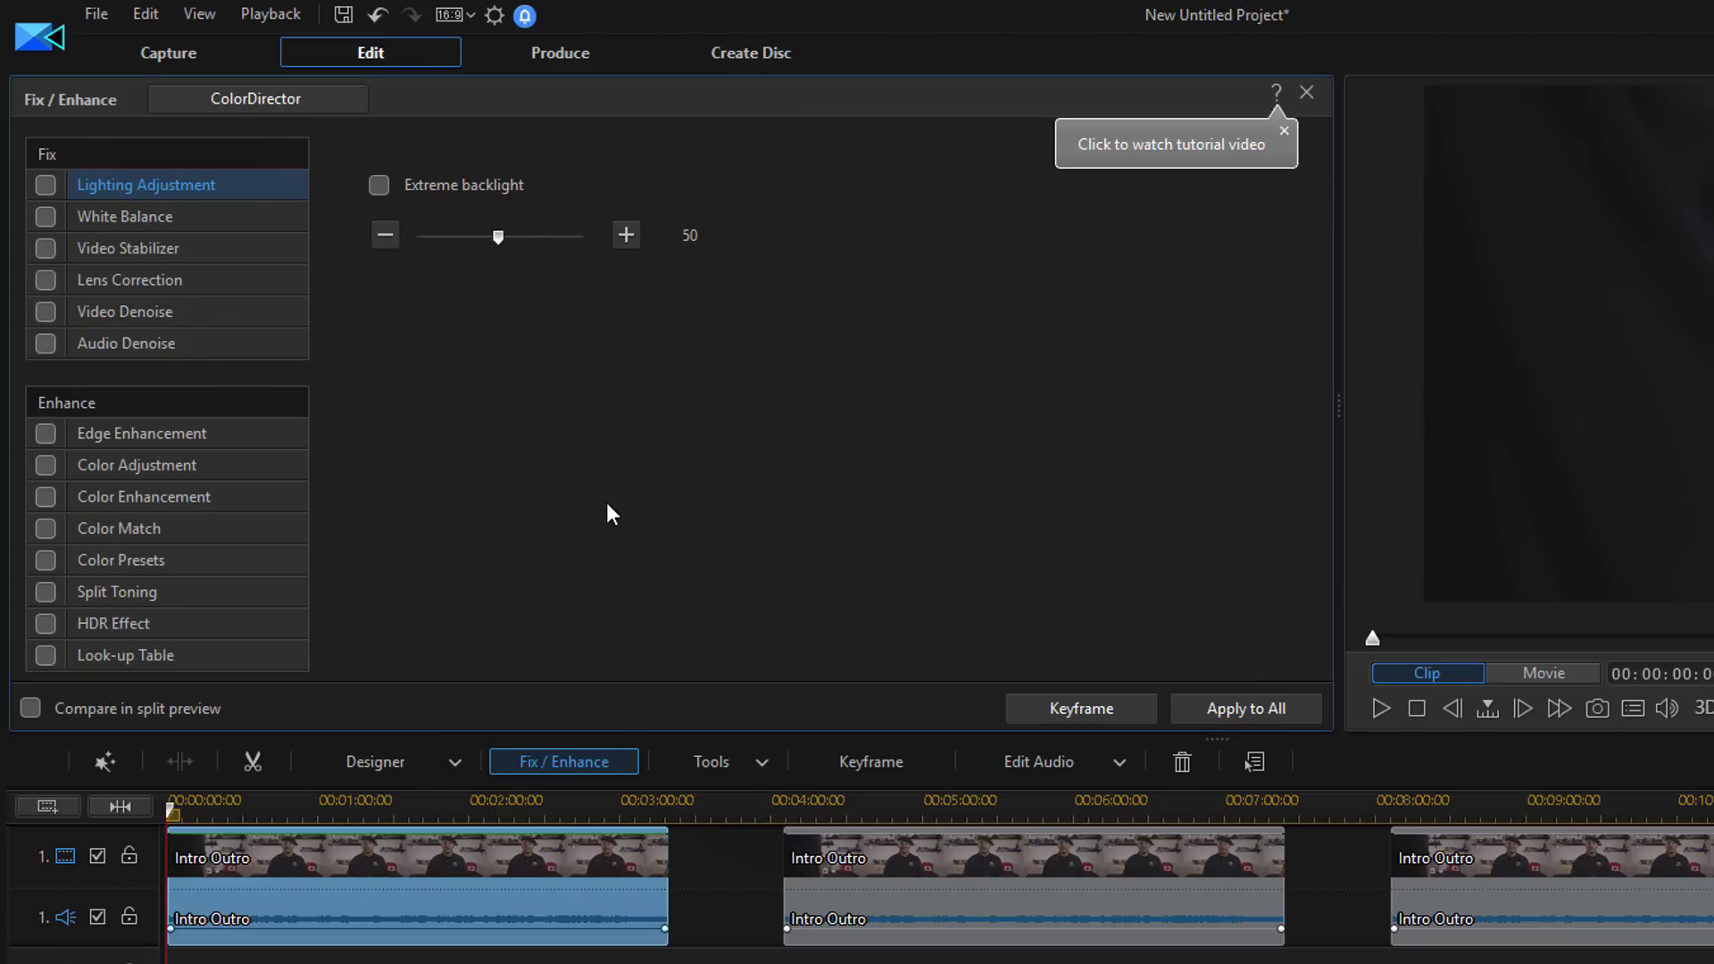
left_click(45, 220)
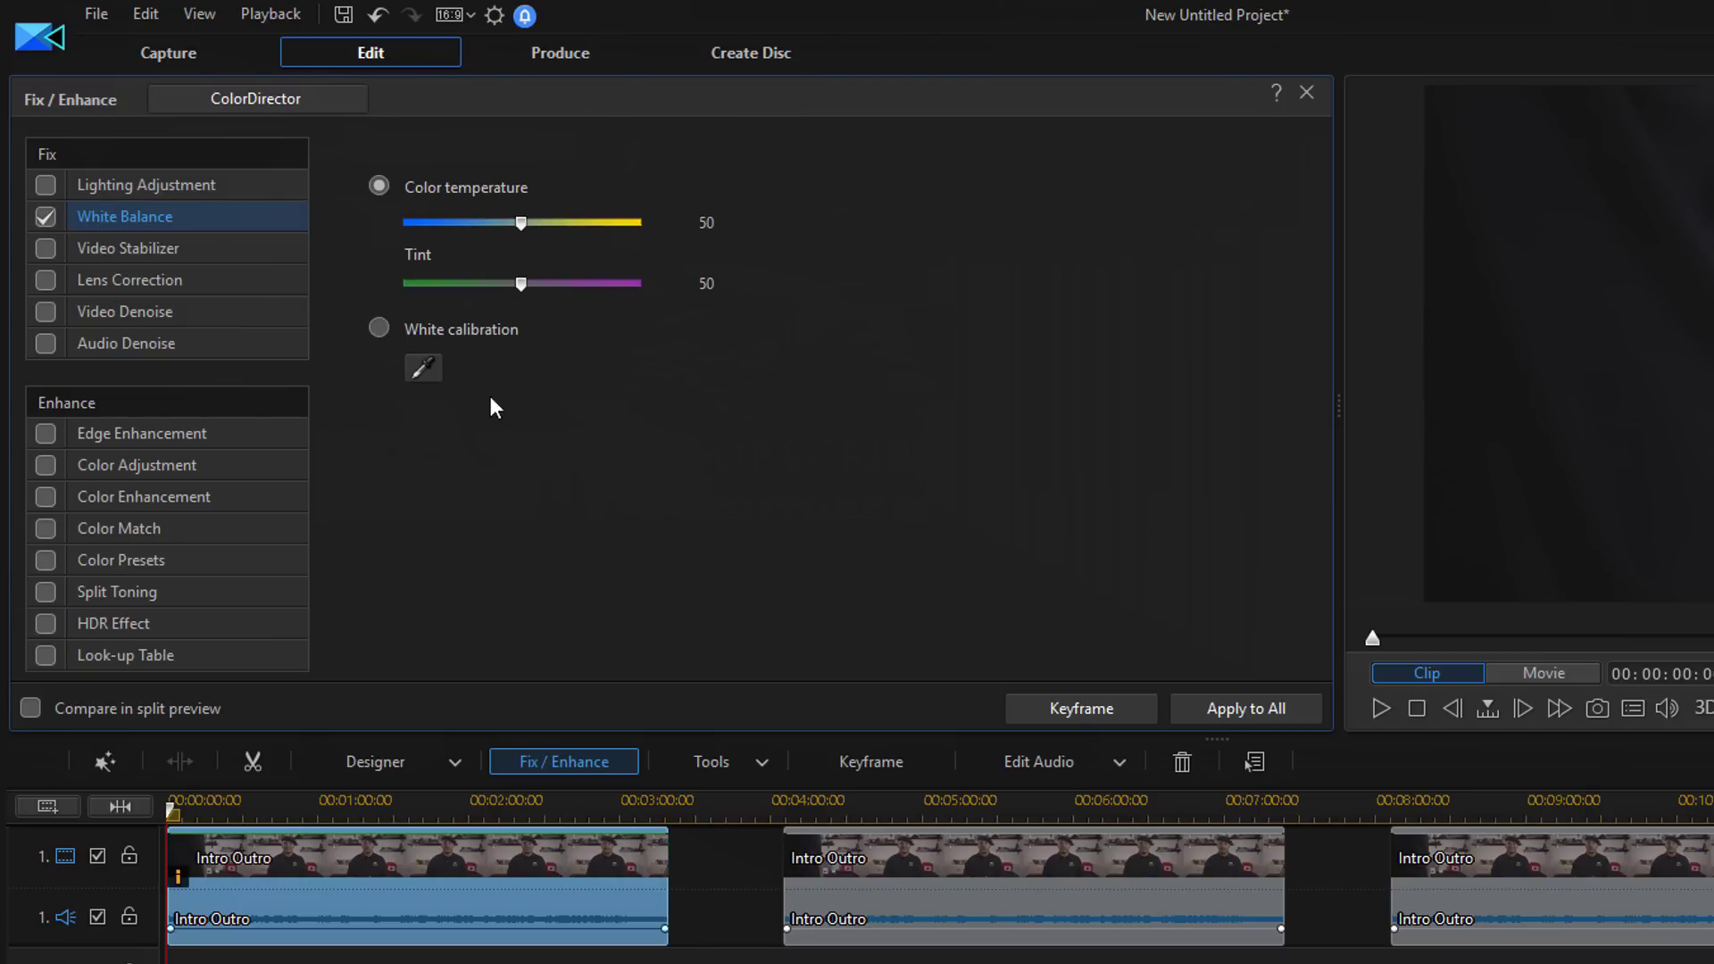
left_click(379, 329)
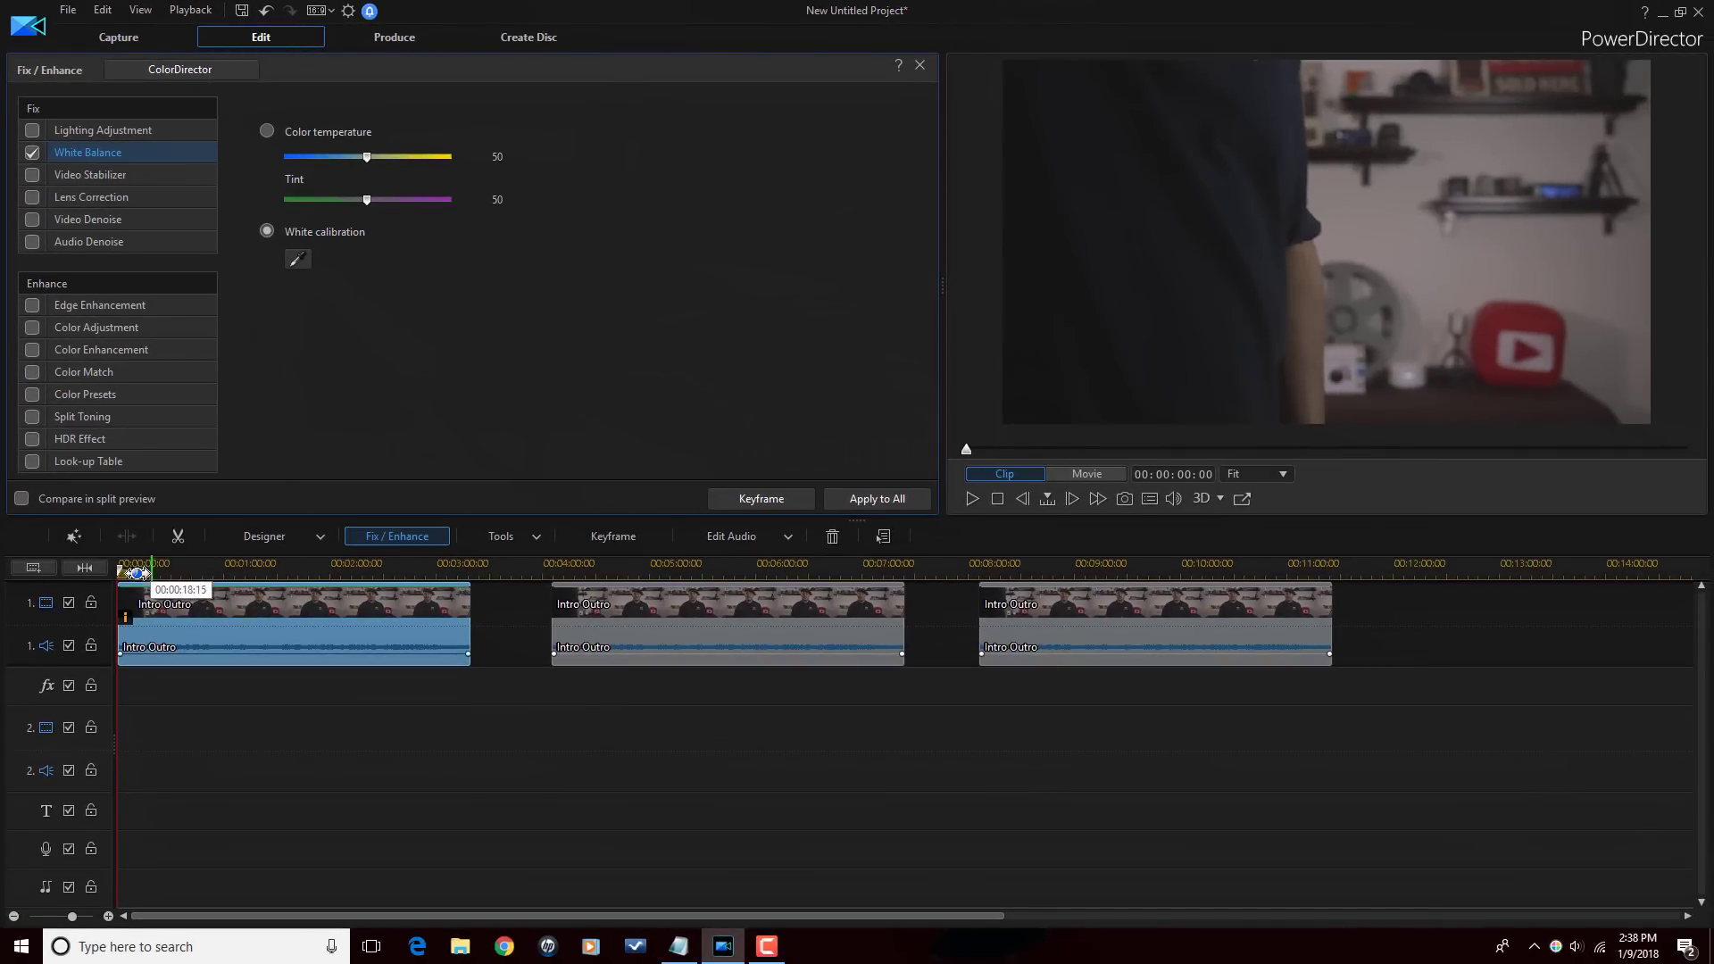
Step: Calibrate the first clip's white balance against the white reflector frame
mouse_move(123, 571)
left_mouse_down()
mouse_move(186, 576)
mouse_move(130, 568)
left_mouse_up()
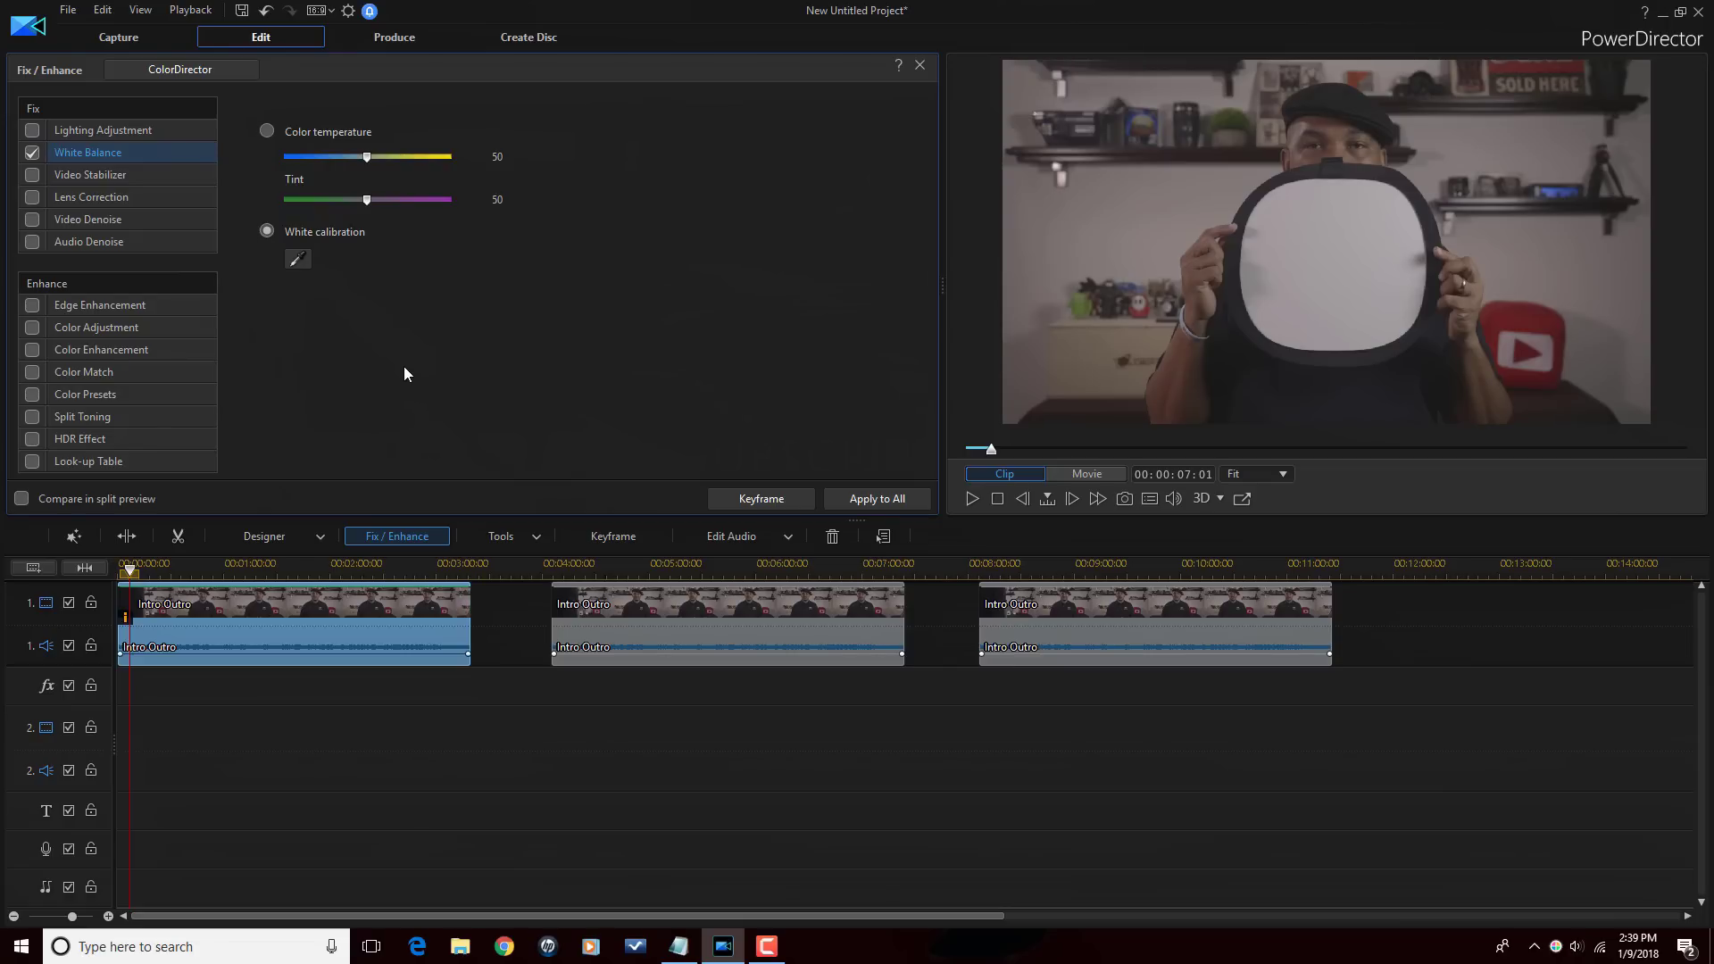
left_click(297, 260)
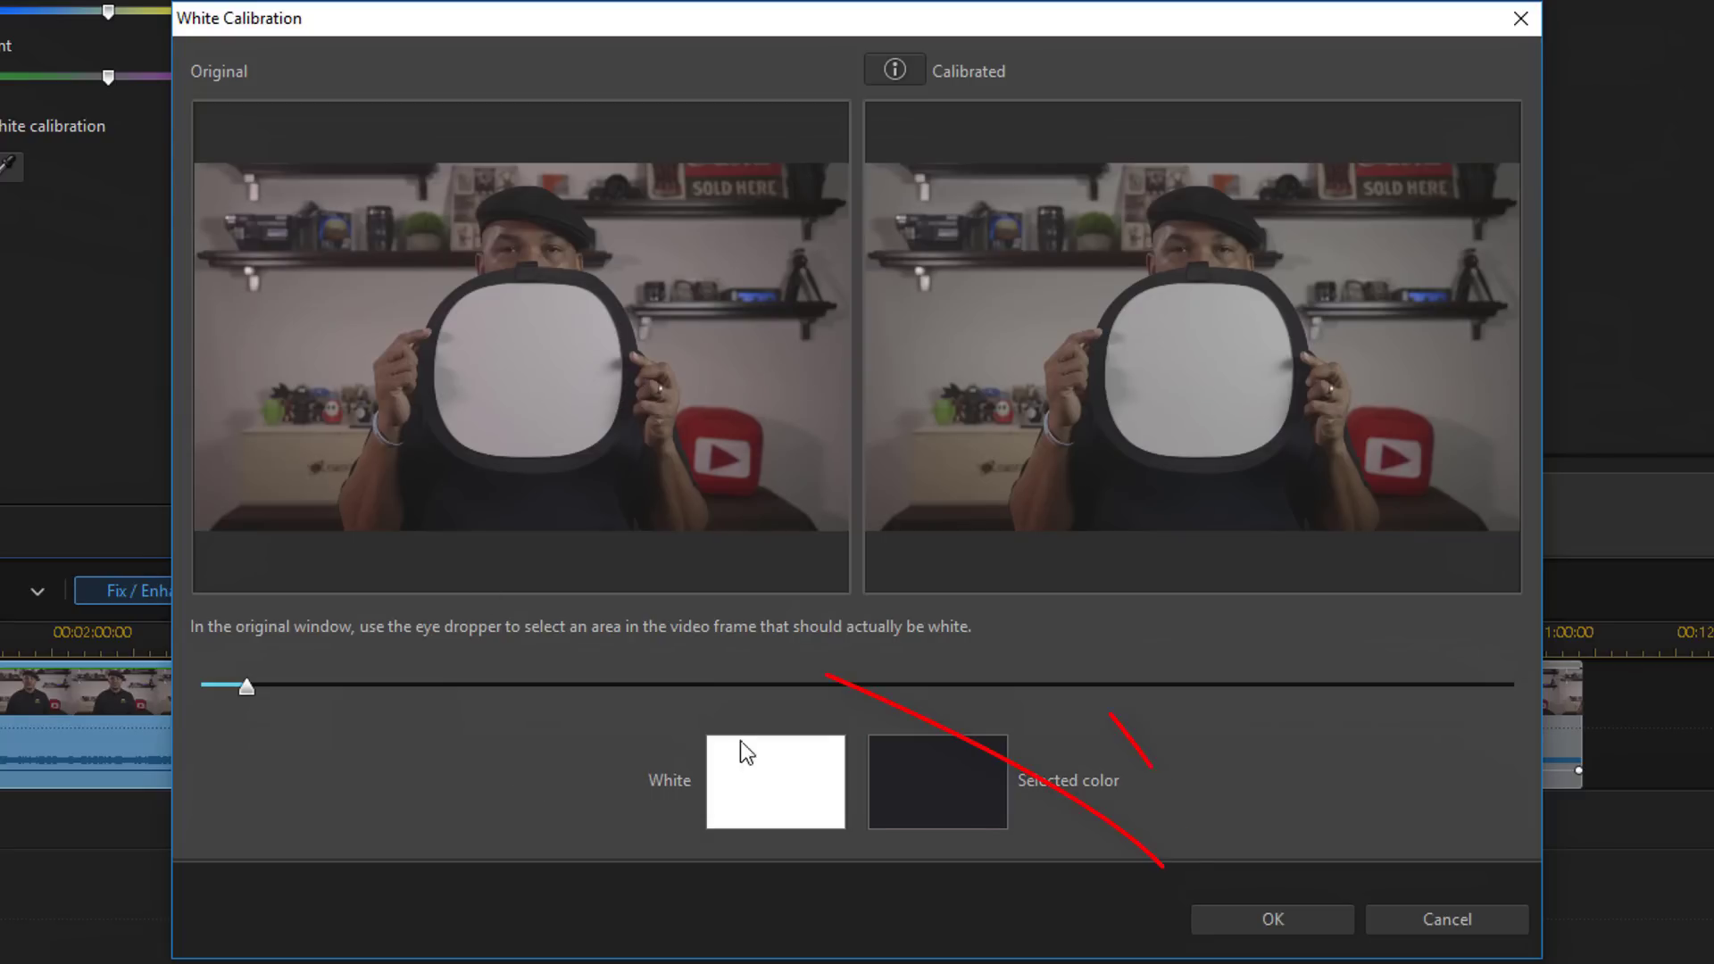
left_click(1271, 920)
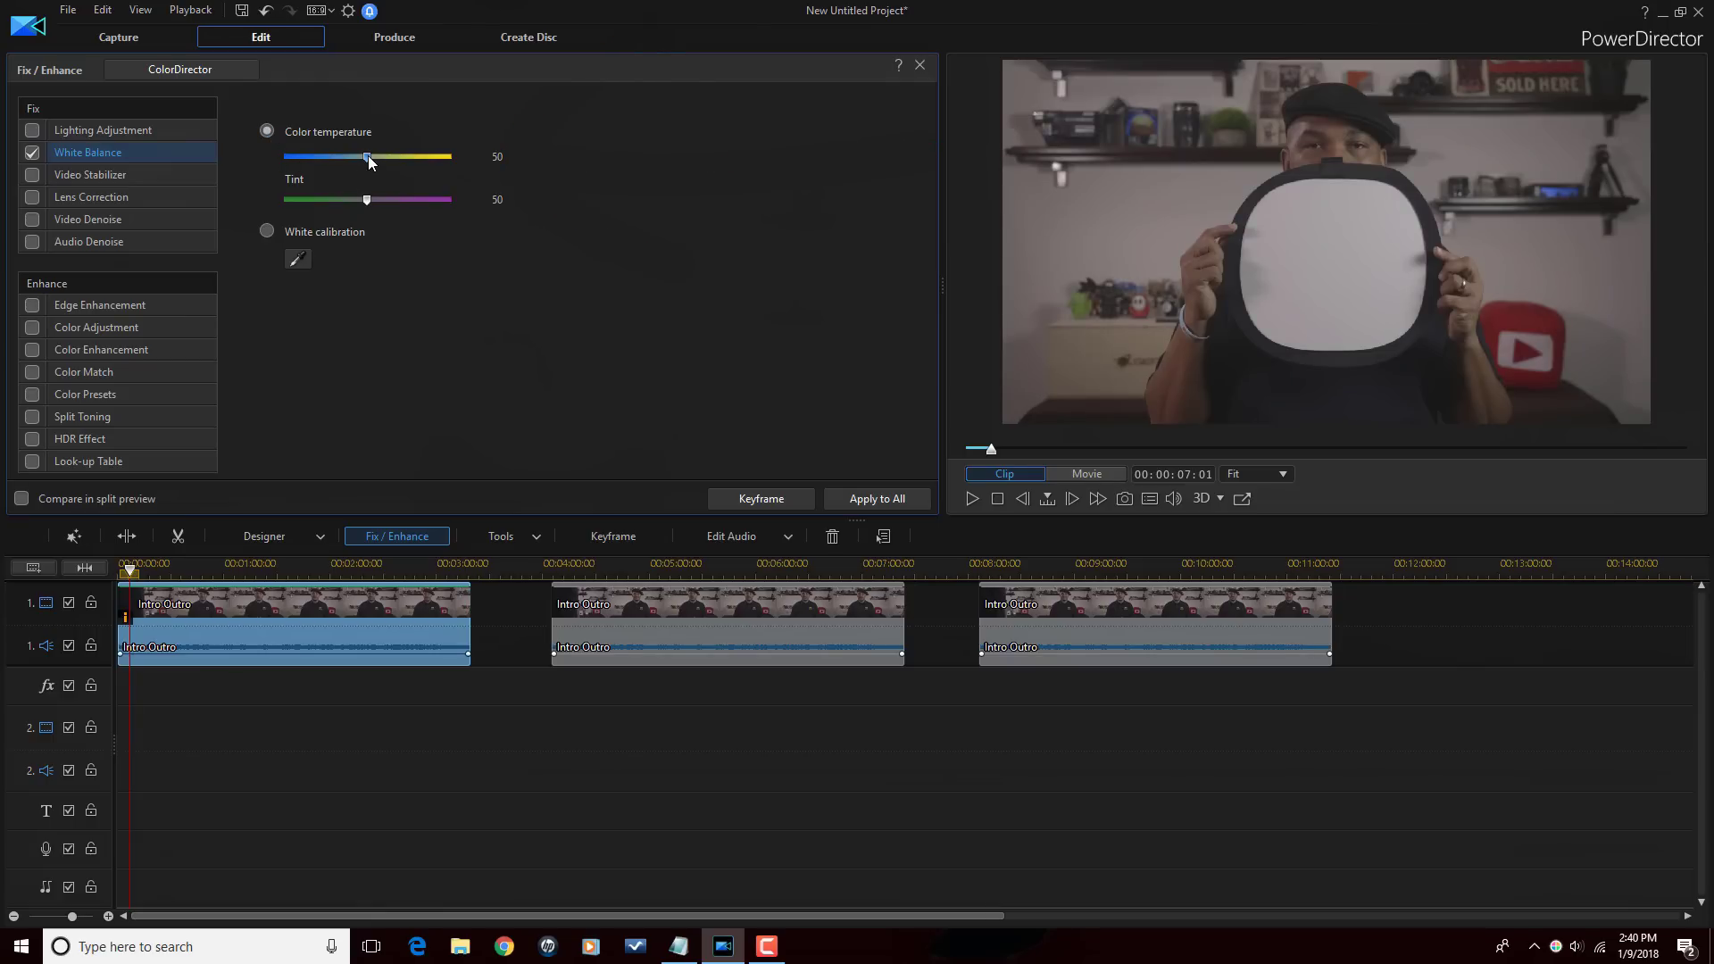
Step: Lower the first clip's Color temperature from 50 to 43, leaving Tint at 50
left_click_drag(361, 156, 355, 156)
left_click(34, 332)
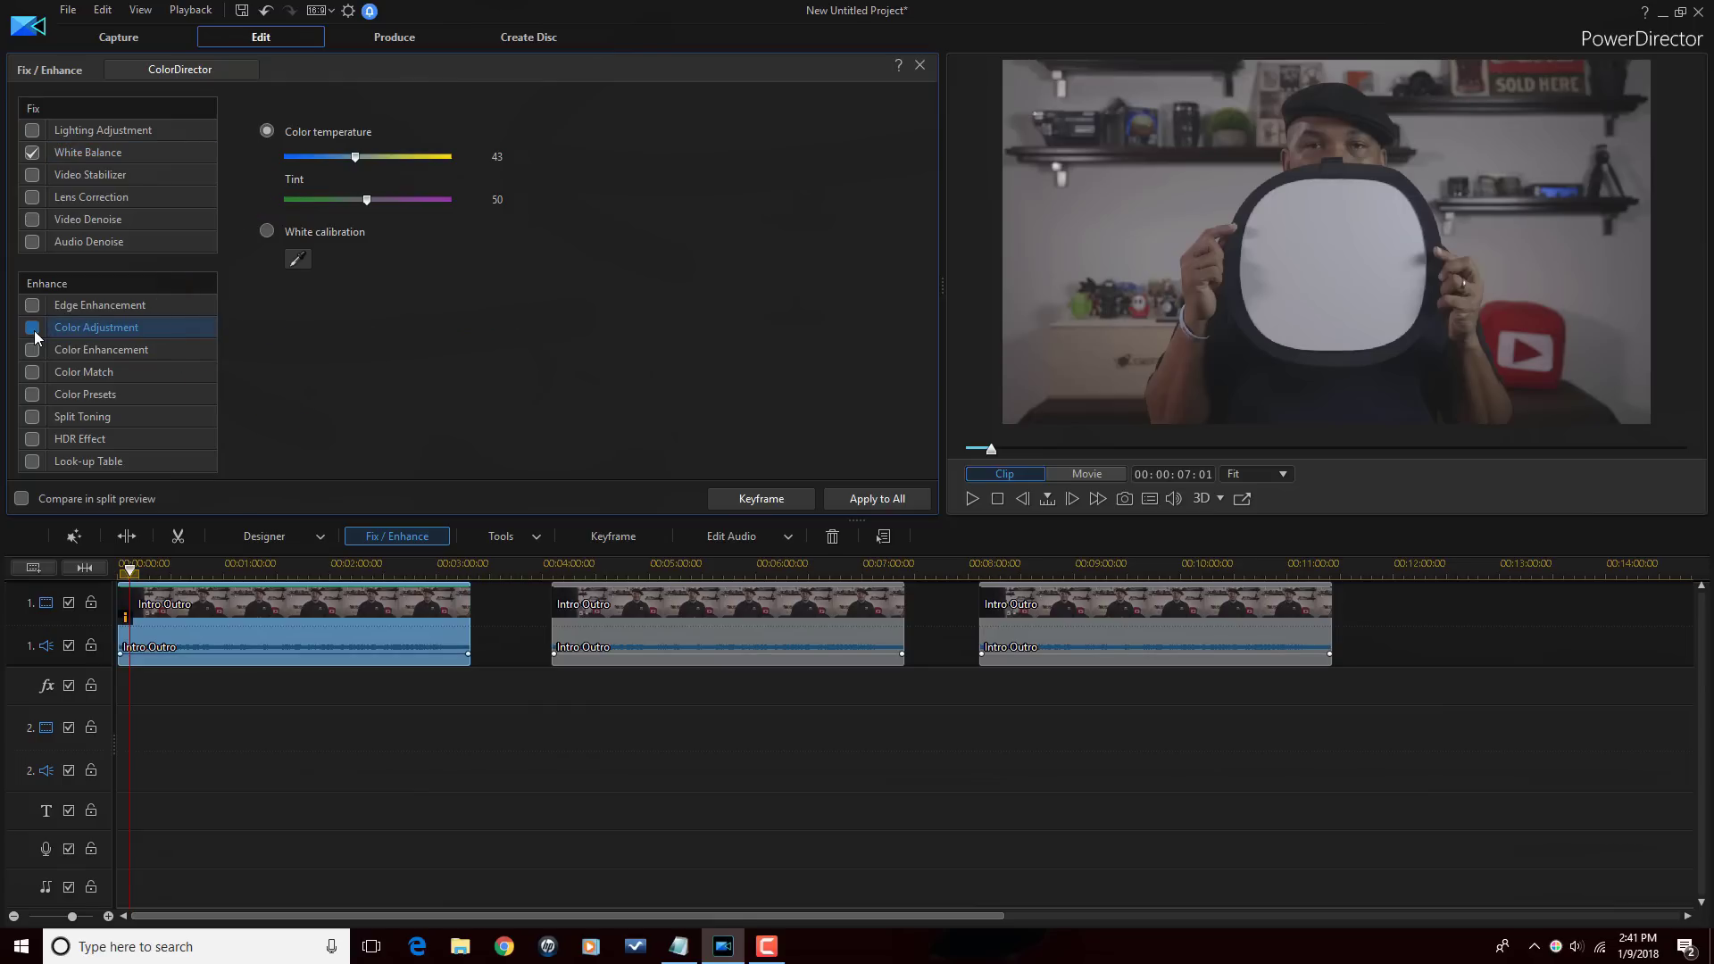
Step: Enable Color Adjustment: Brightness 20, Saturation 107, Highlight healing 45, Shadow 33
left_click(33, 328)
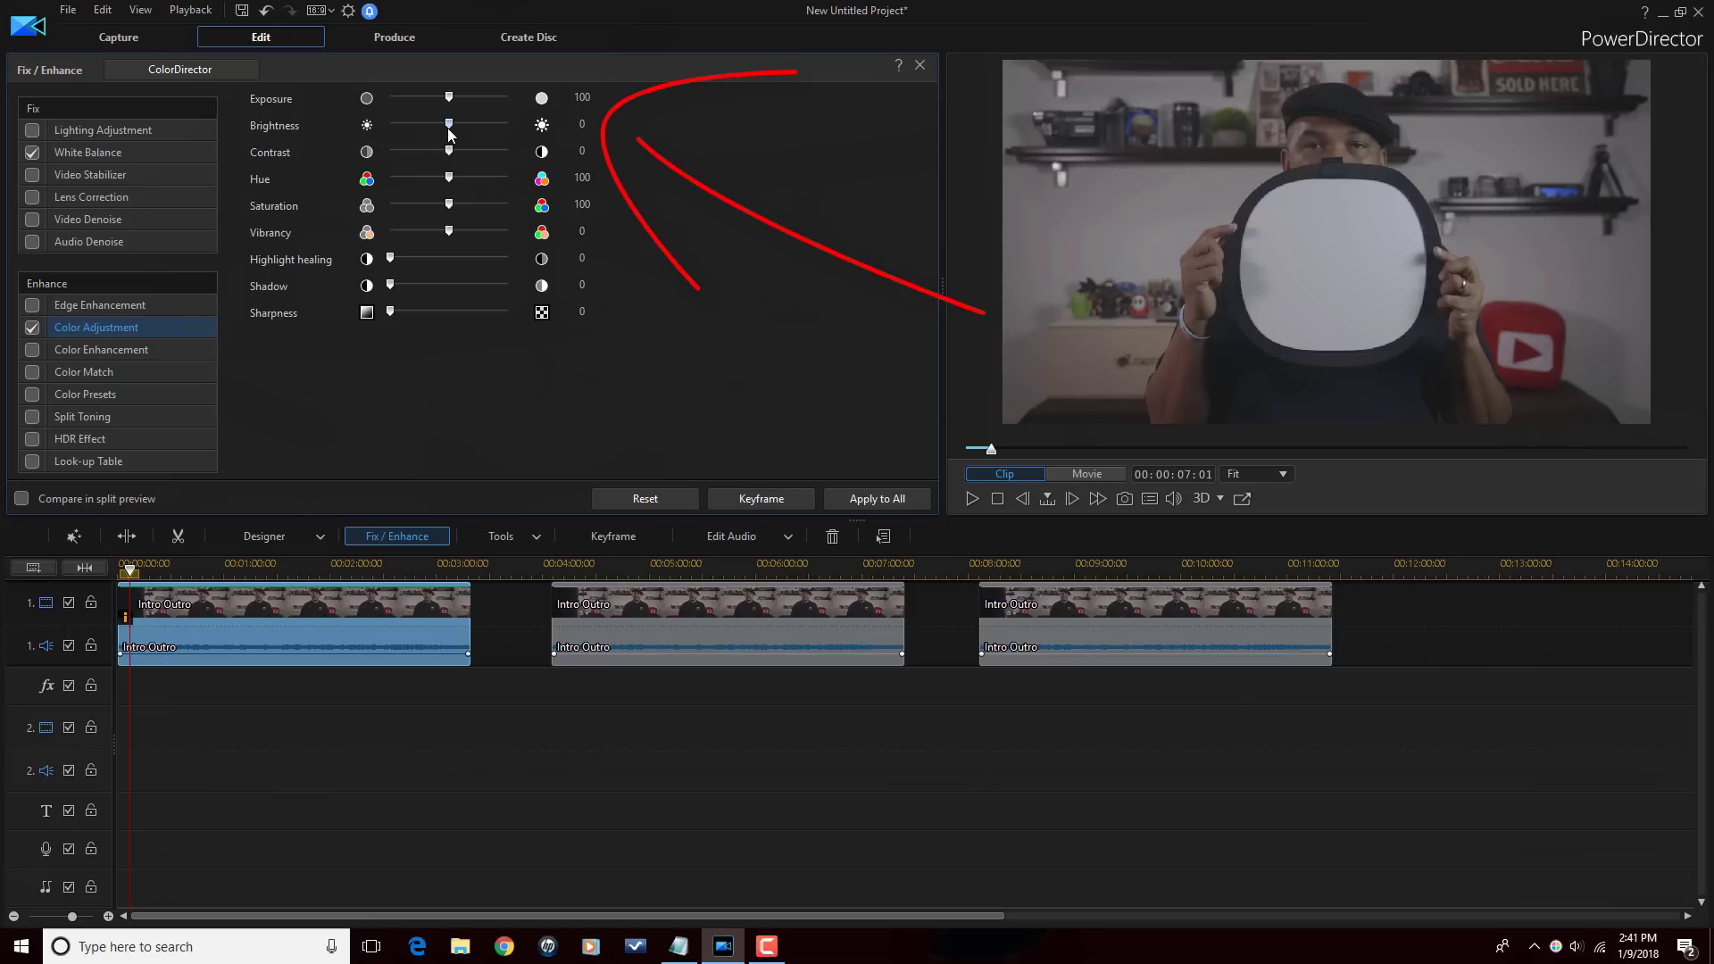
left_click_drag(450, 125, 459, 128)
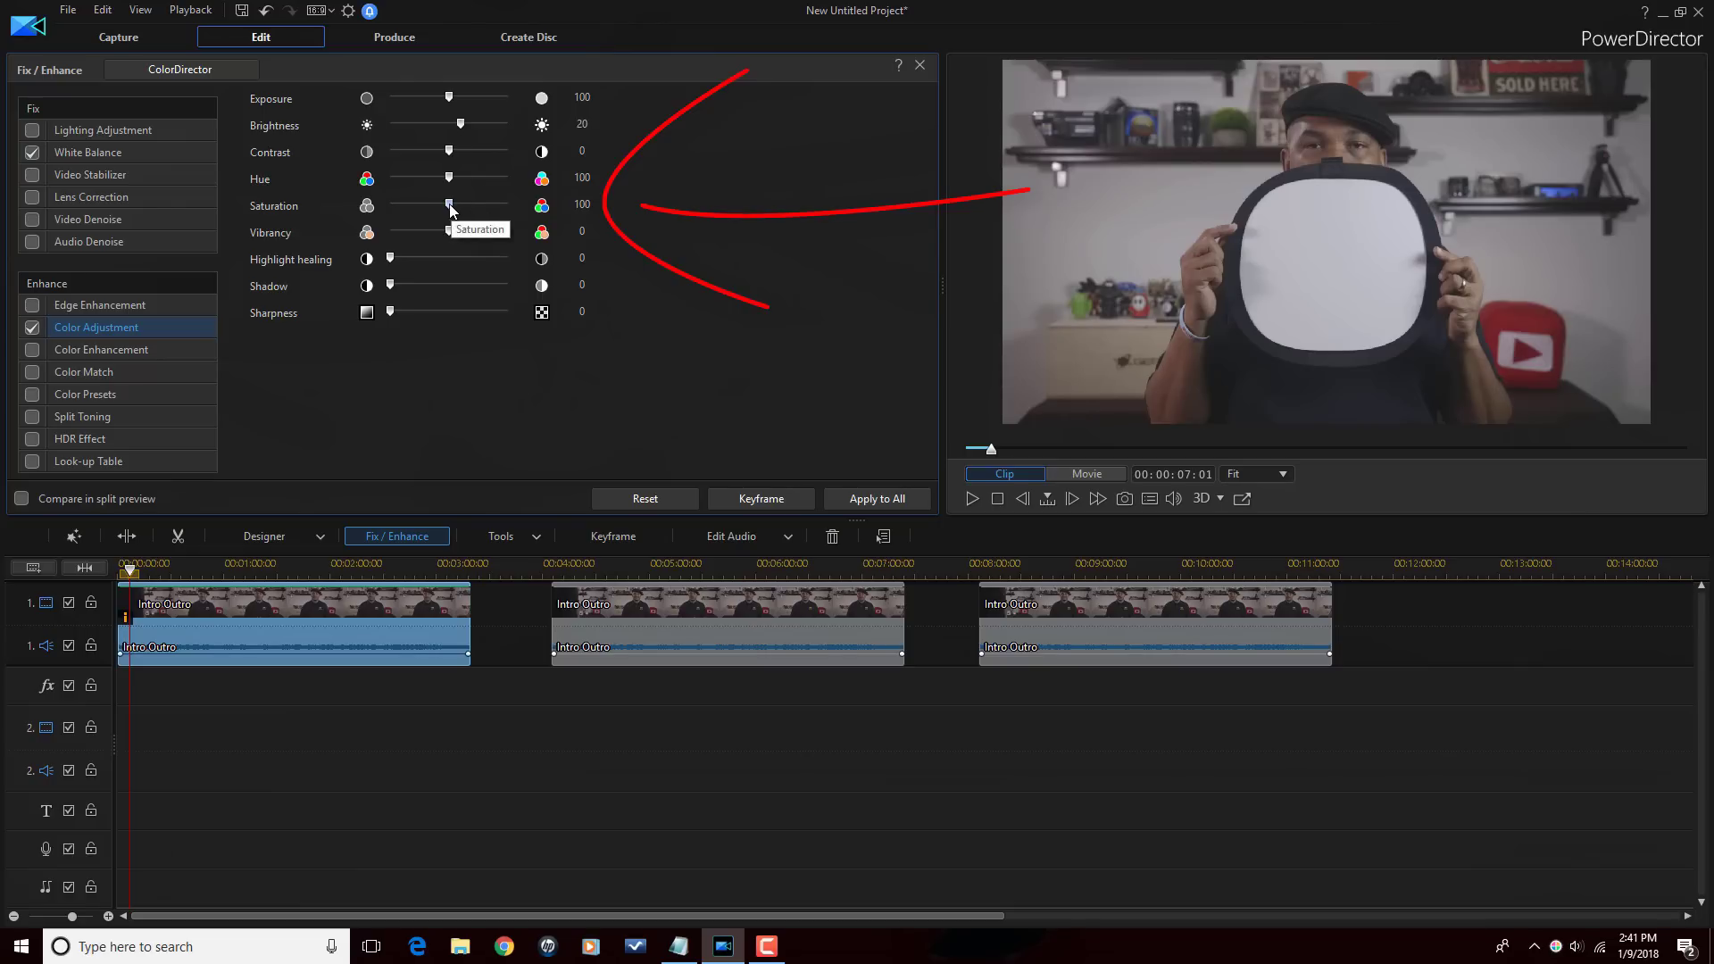
left_click_drag(453, 211, 456, 209)
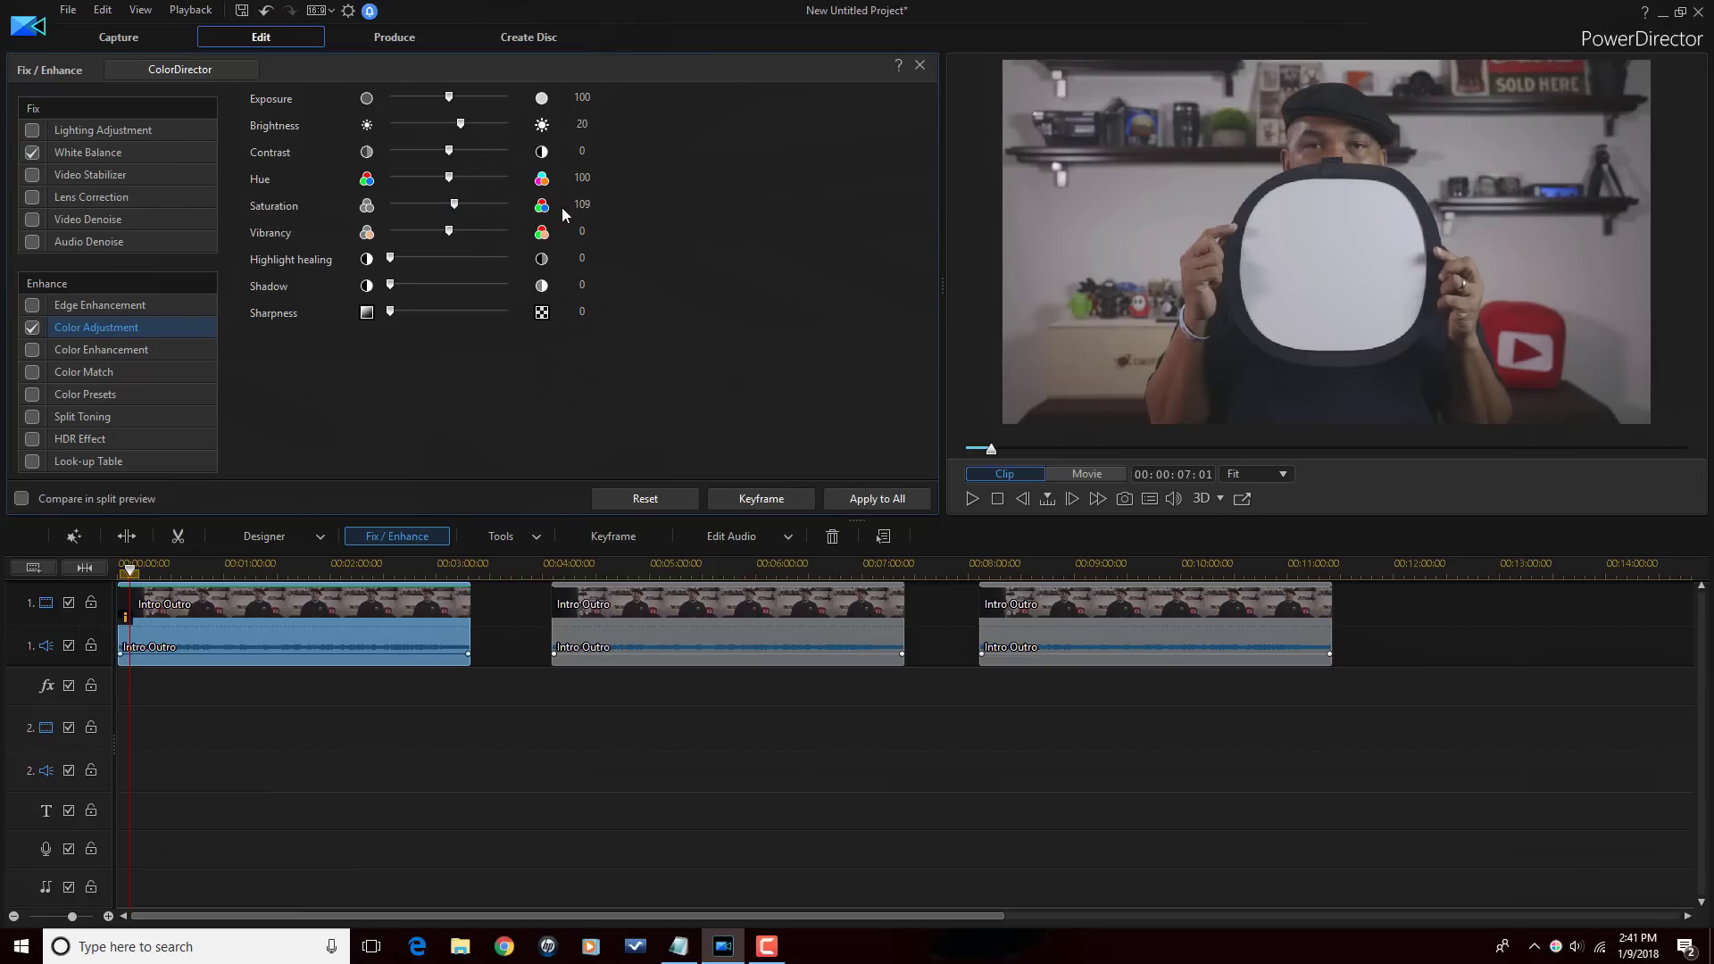
left_click(609, 203)
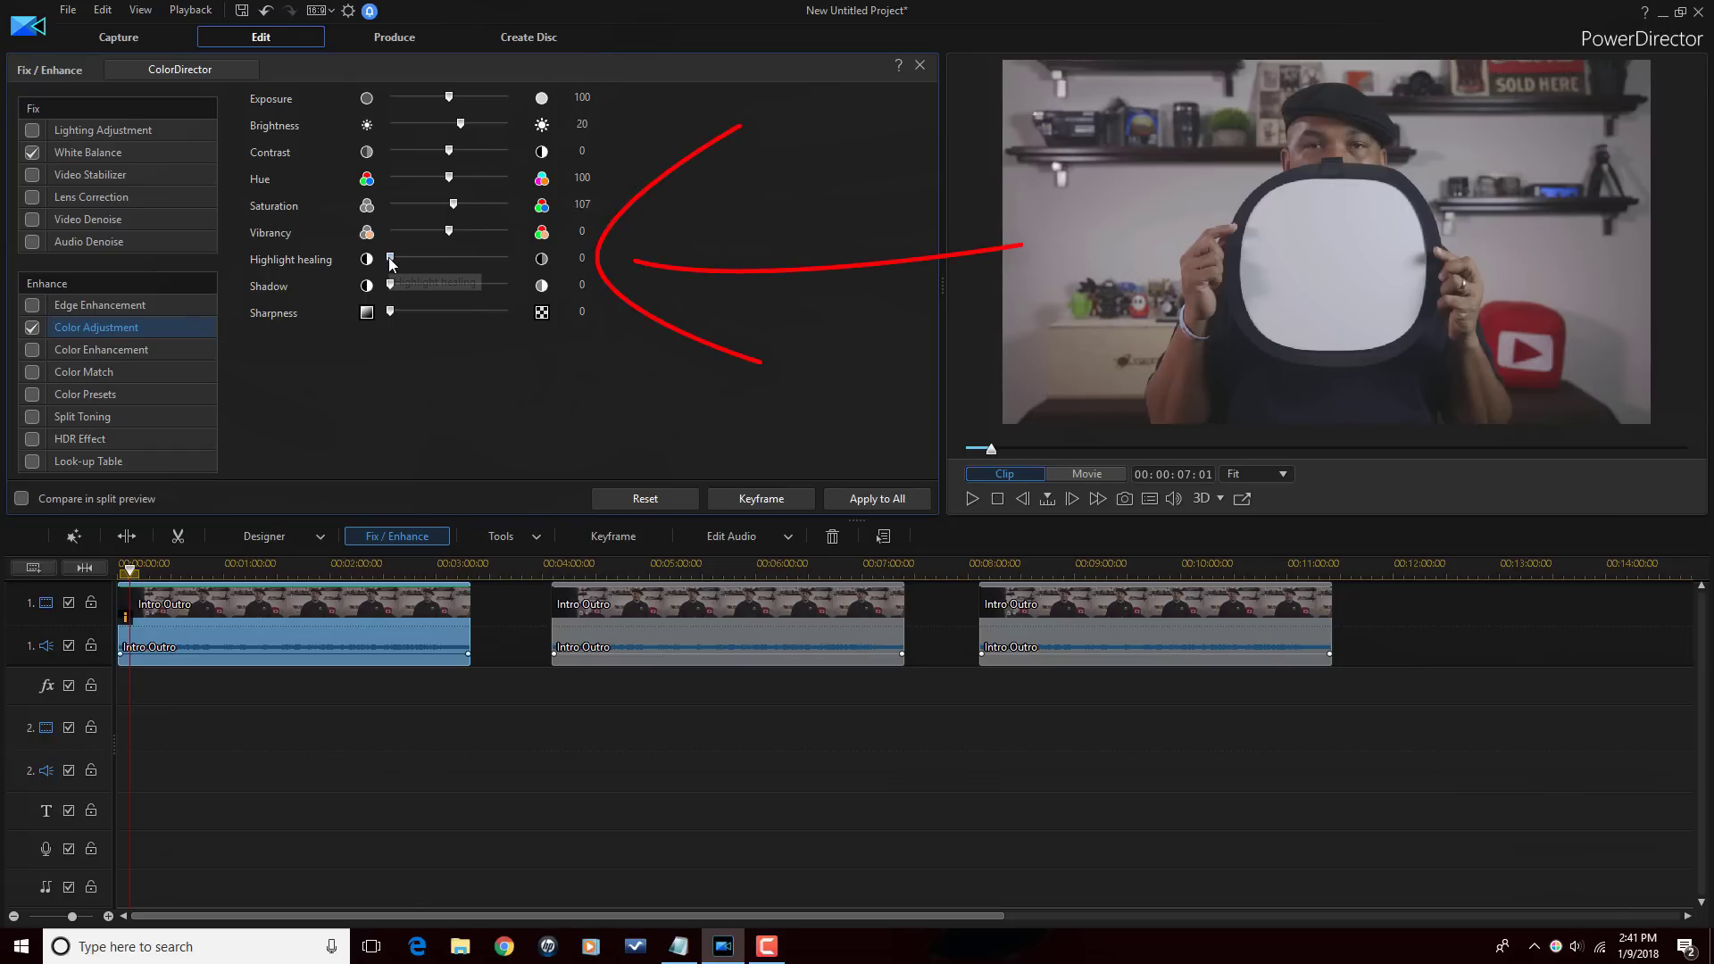
left_click_drag(390, 262, 447, 271)
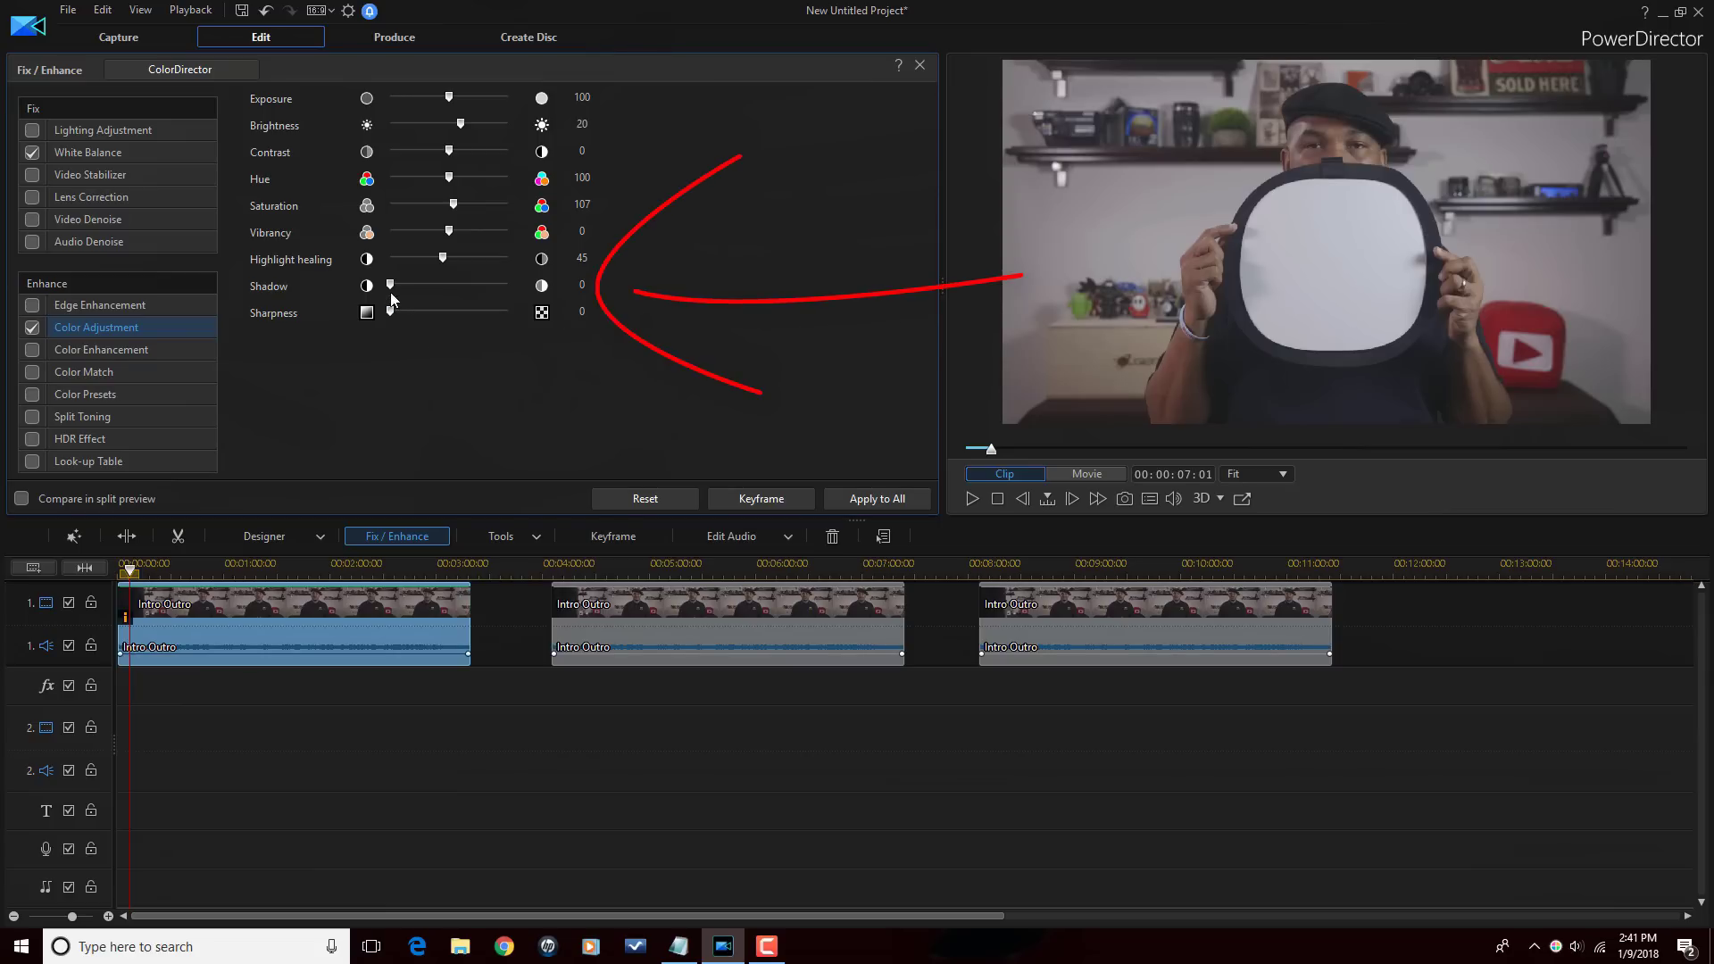
left_click_drag(390, 286, 428, 295)
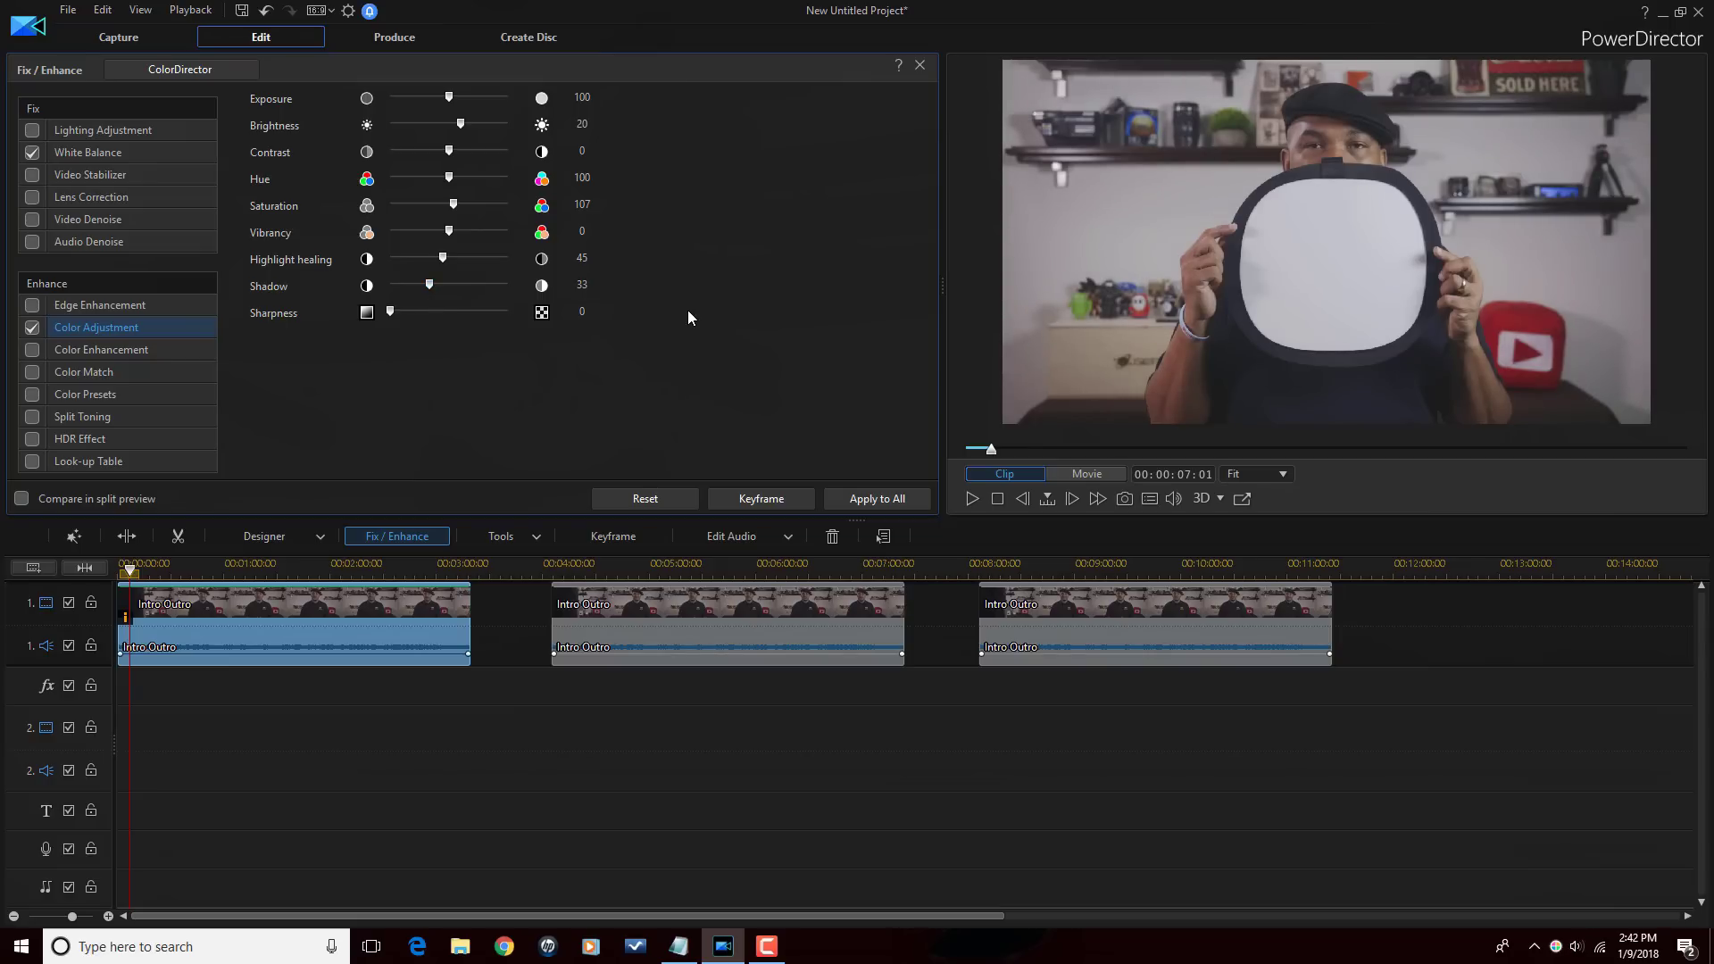
left_click(1048, 448)
Step: Scrub through the corrected first clip to preview its new colours around 1:35
left_click(1125, 449)
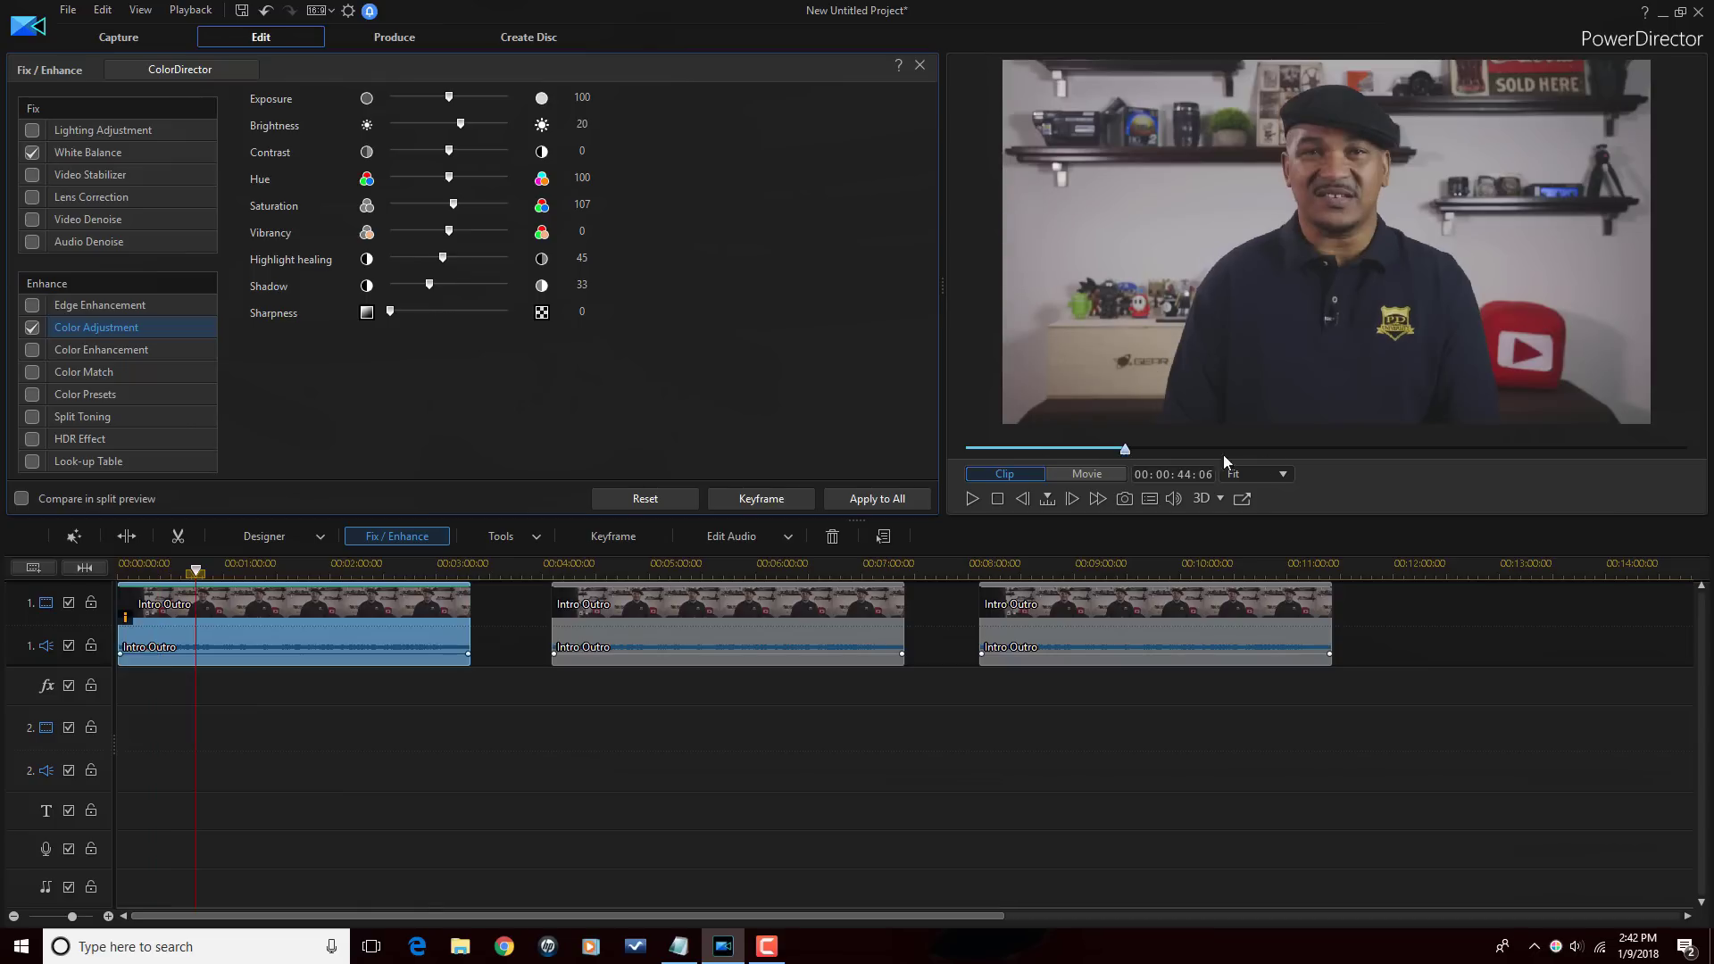
left_click(1020, 448)
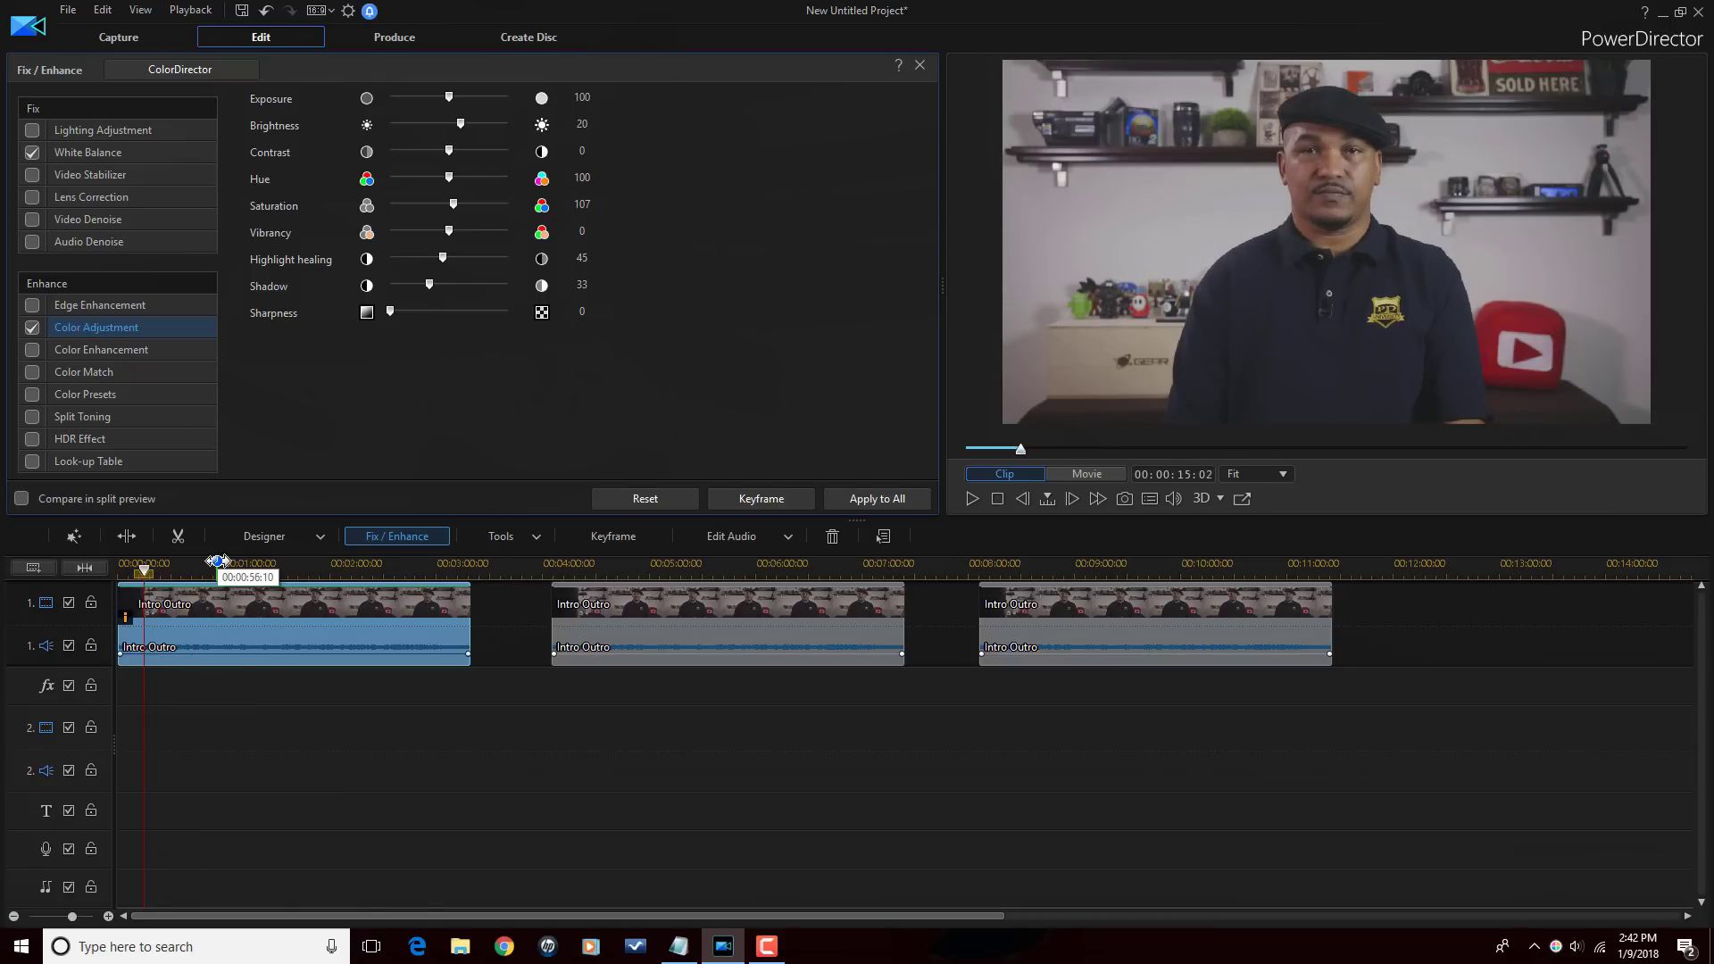
left_click(286, 567)
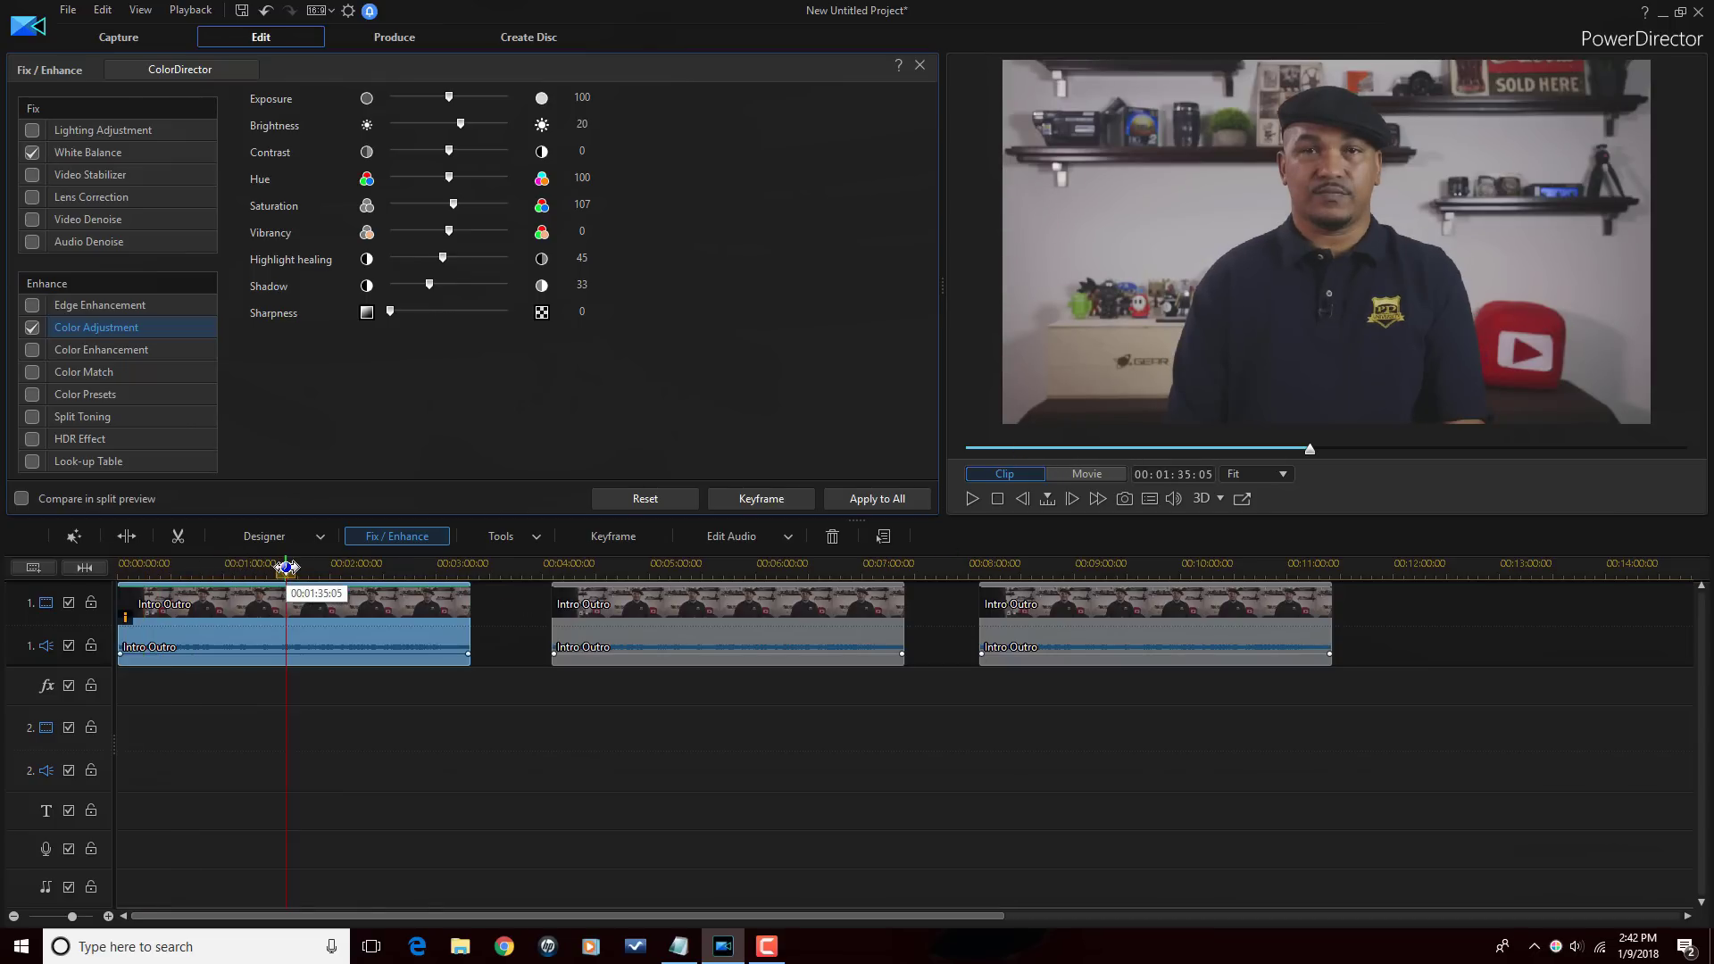
Step: Compare the corrected first clip with the untouched second clip, ending on the second clip
left_click(735, 567)
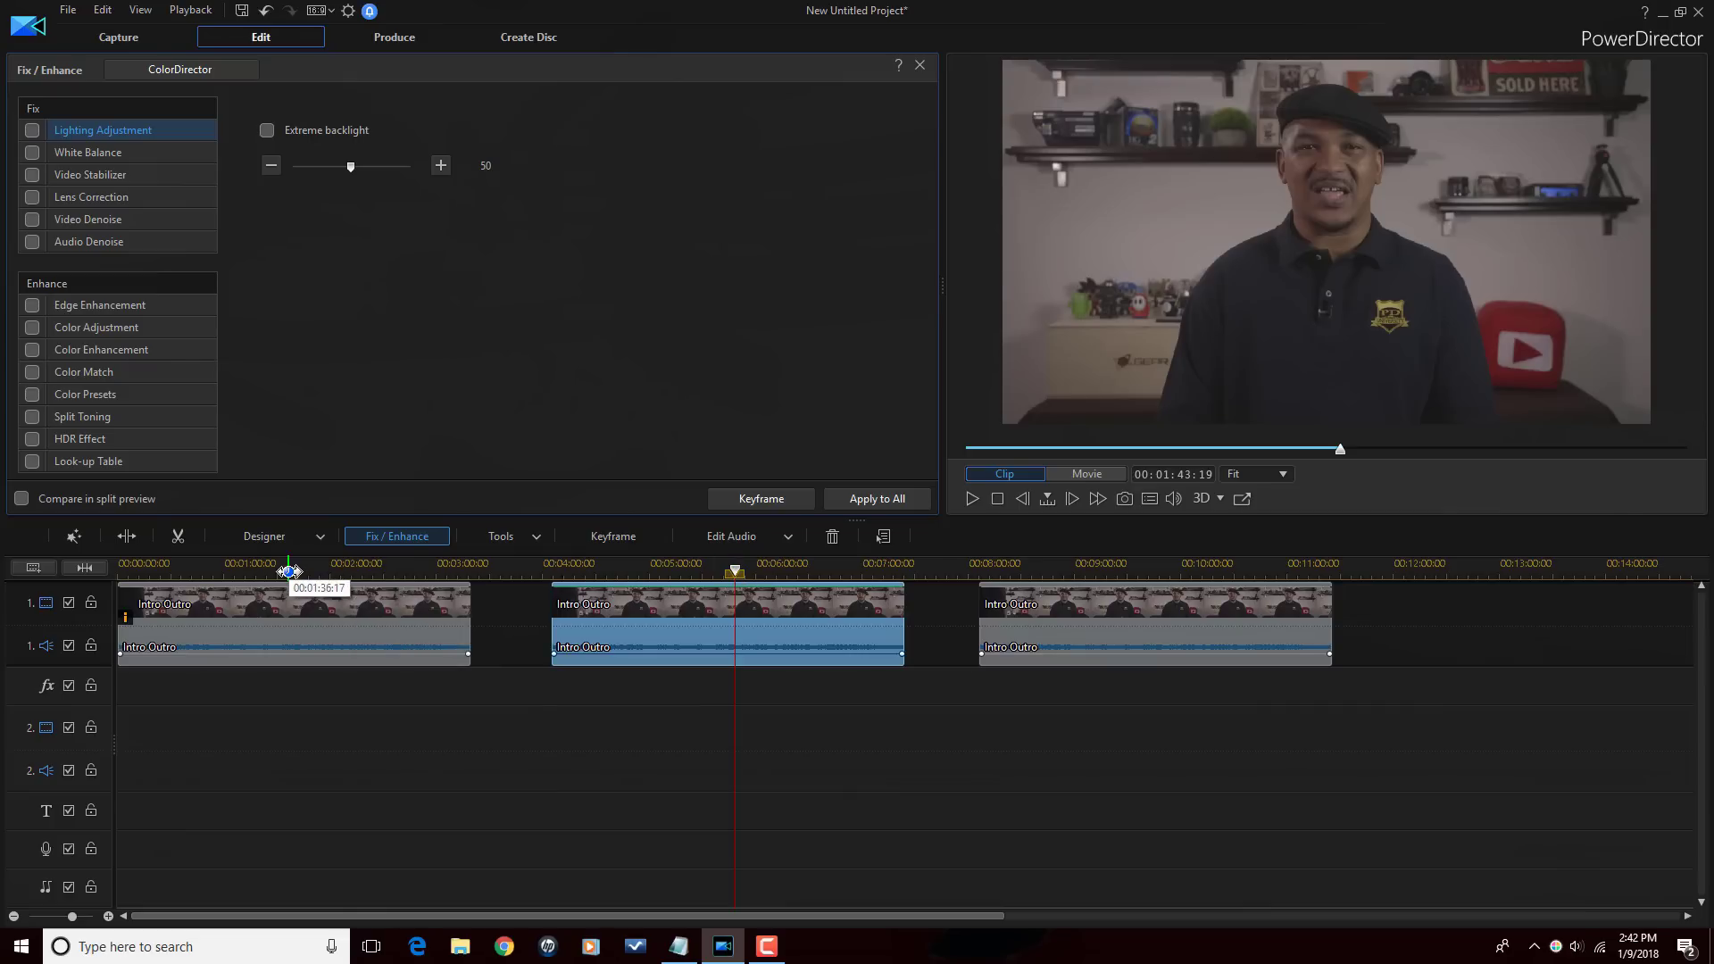
left_click(291, 567)
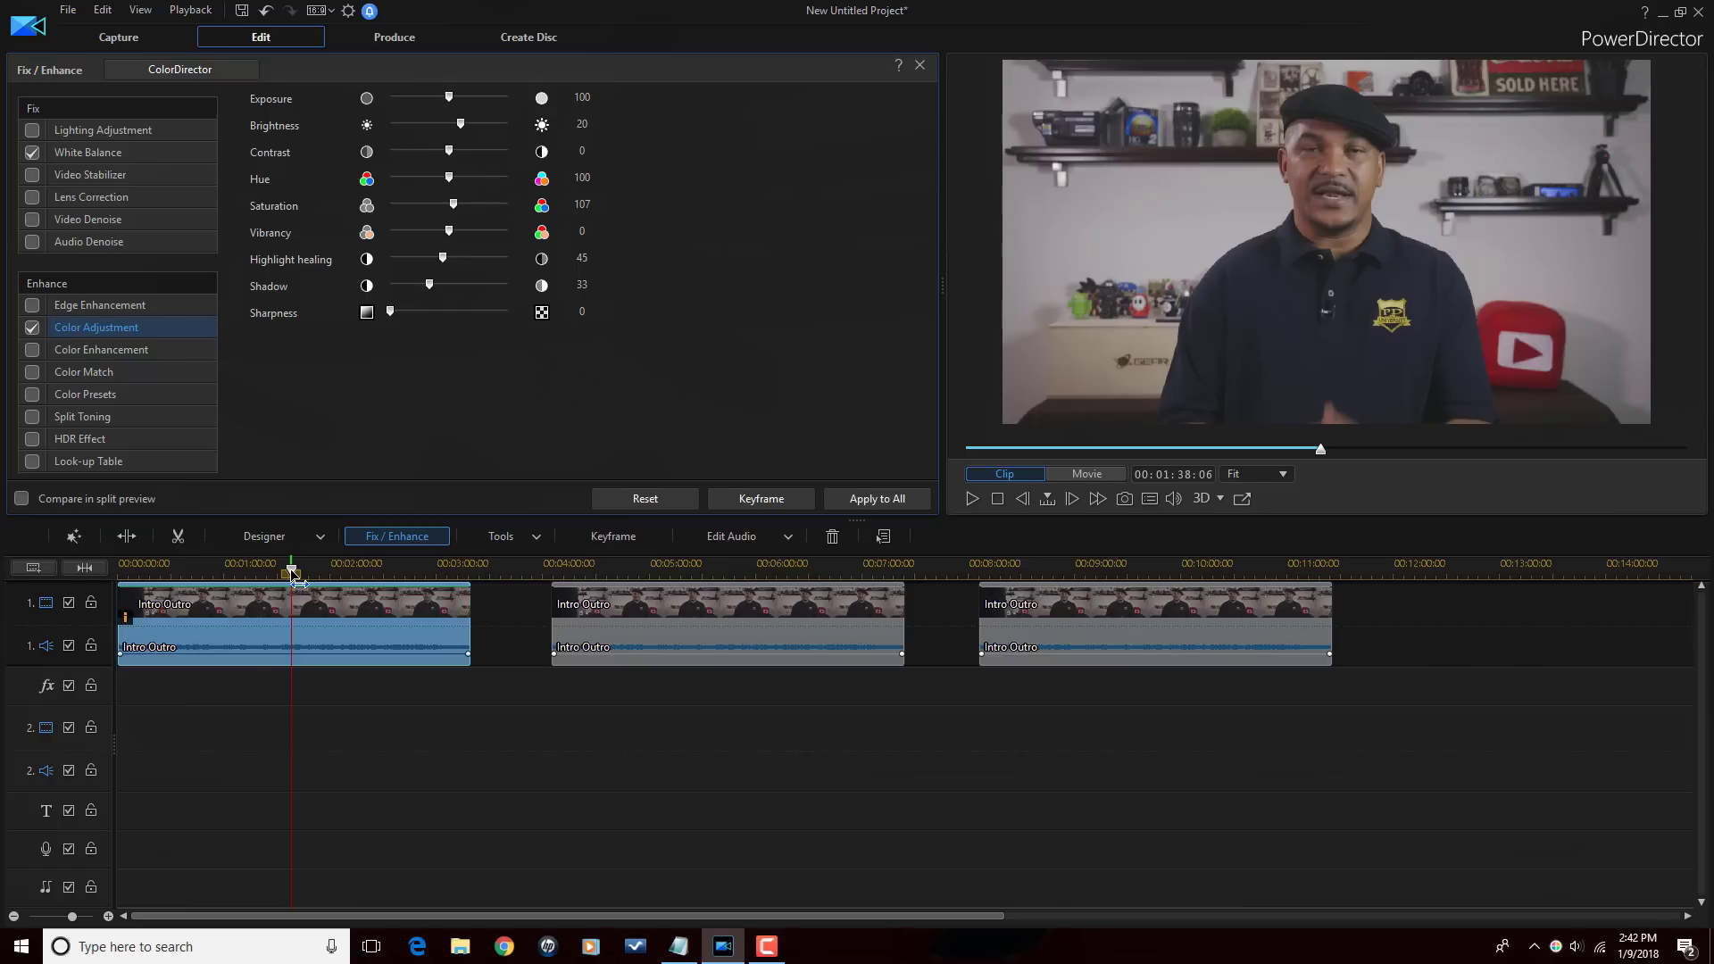
left_click_drag(298, 584, 737, 568)
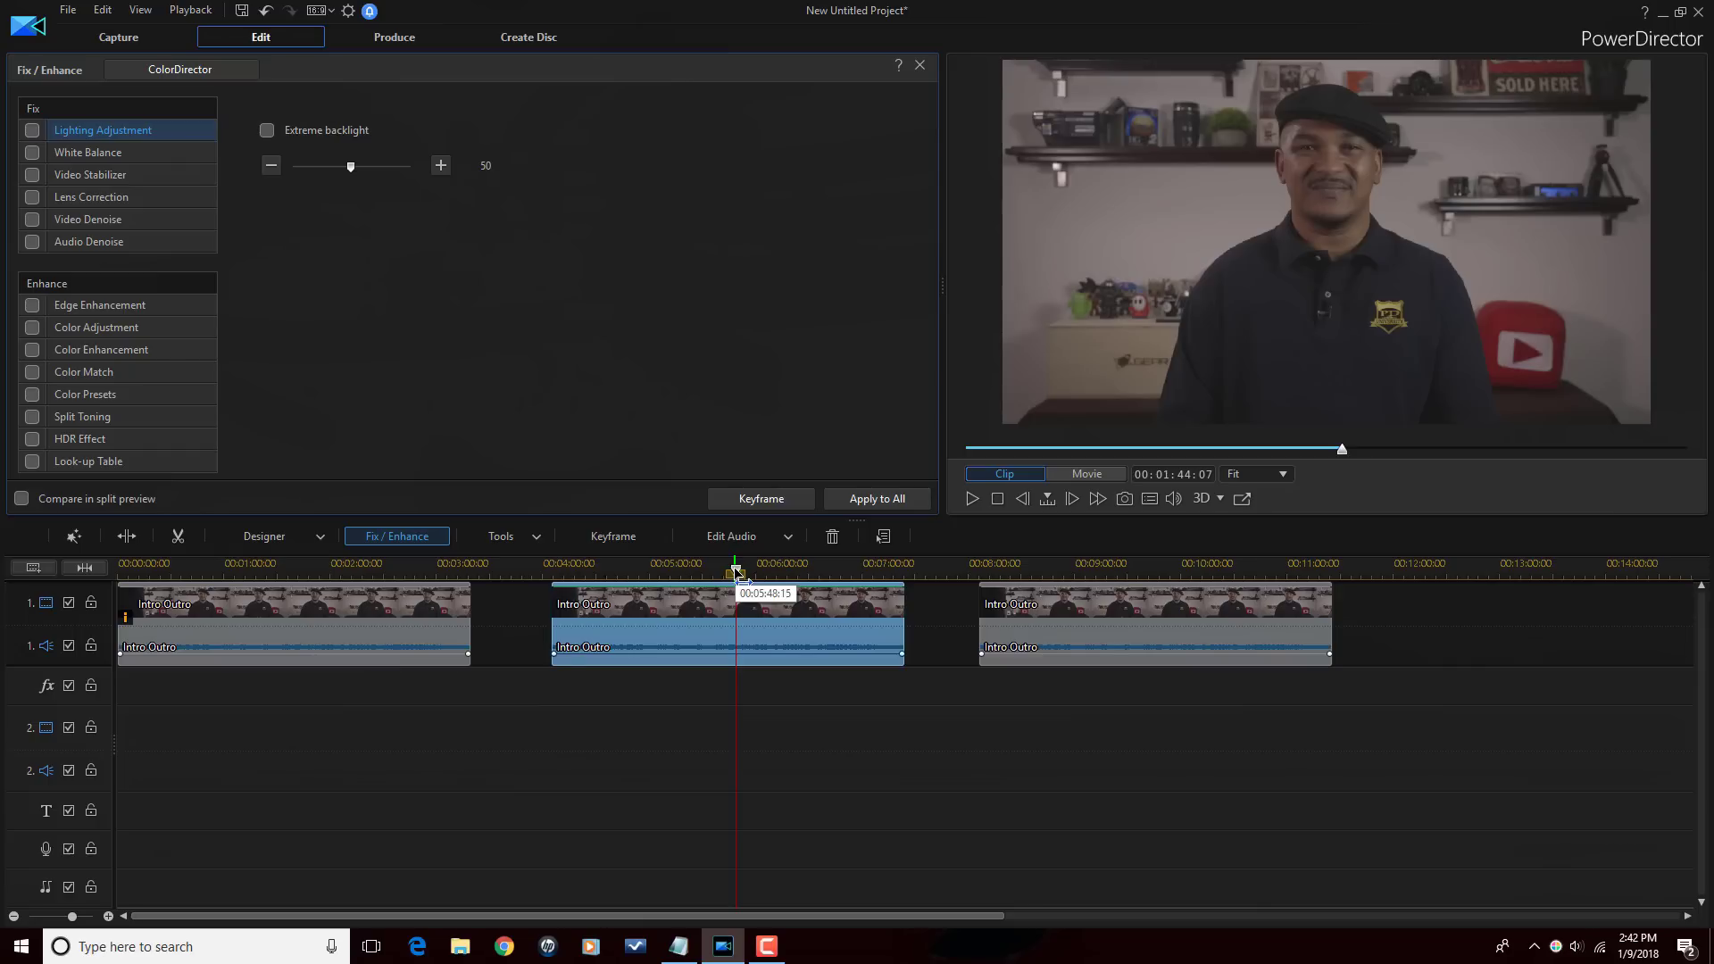
left_click(287, 571)
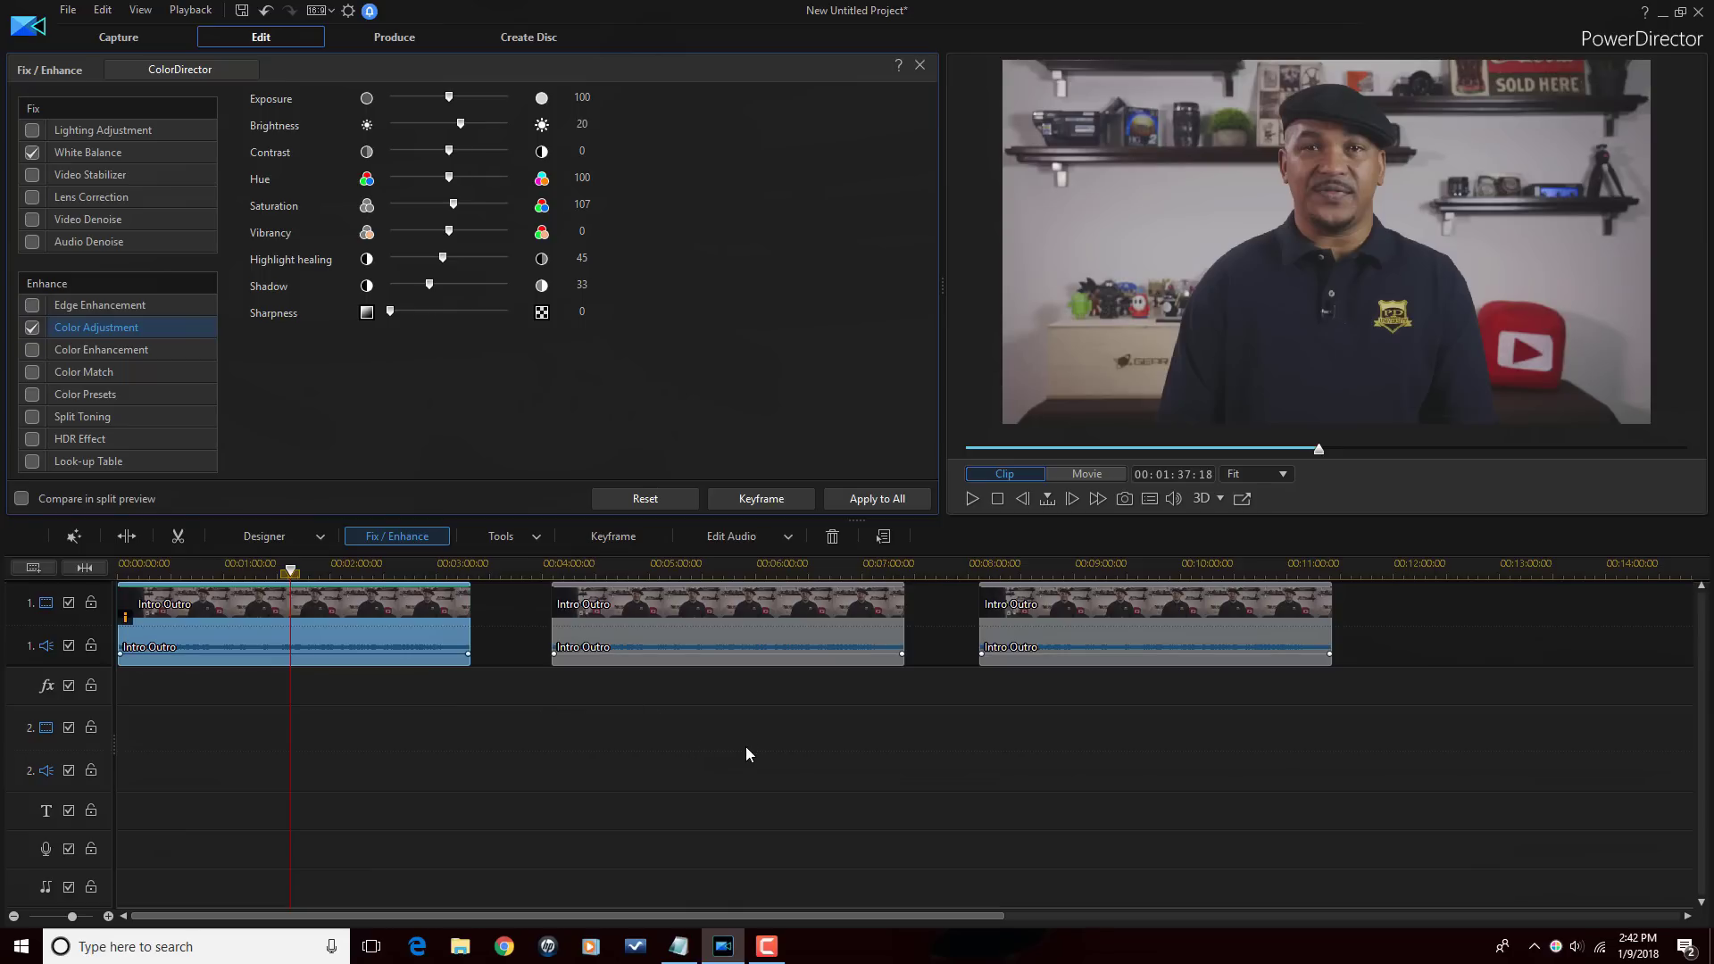
left_click(730, 568)
left_click_drag(730, 567, 585, 571)
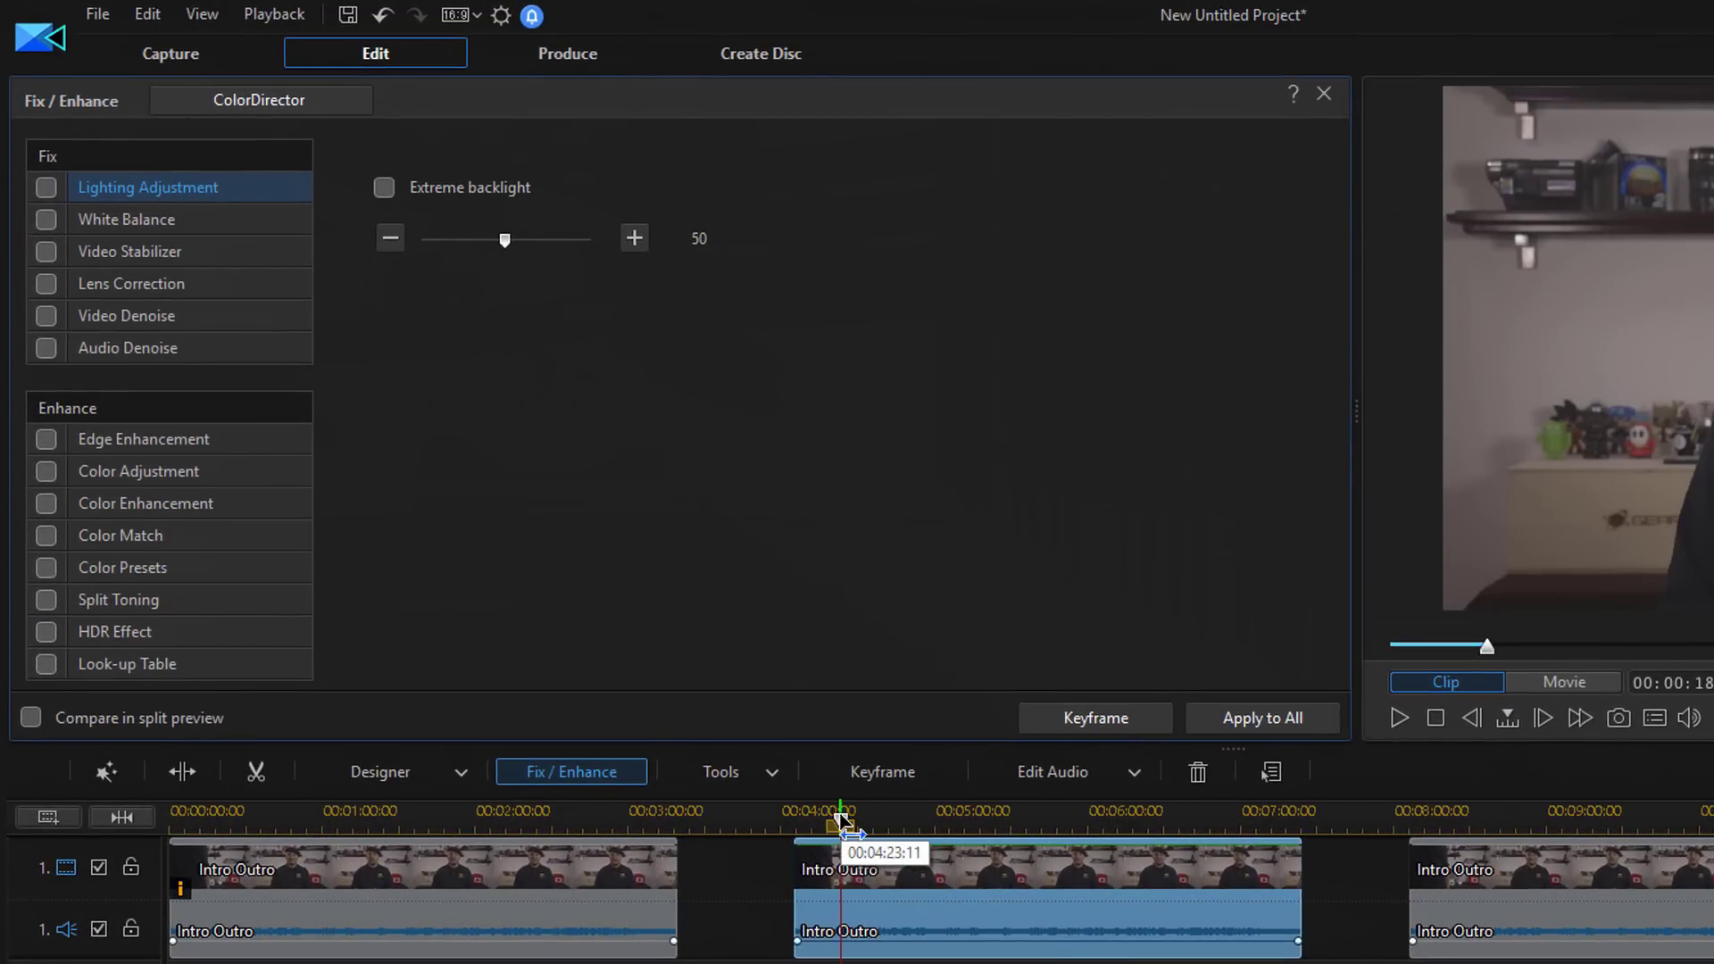
left_click_drag(842, 819, 813, 820)
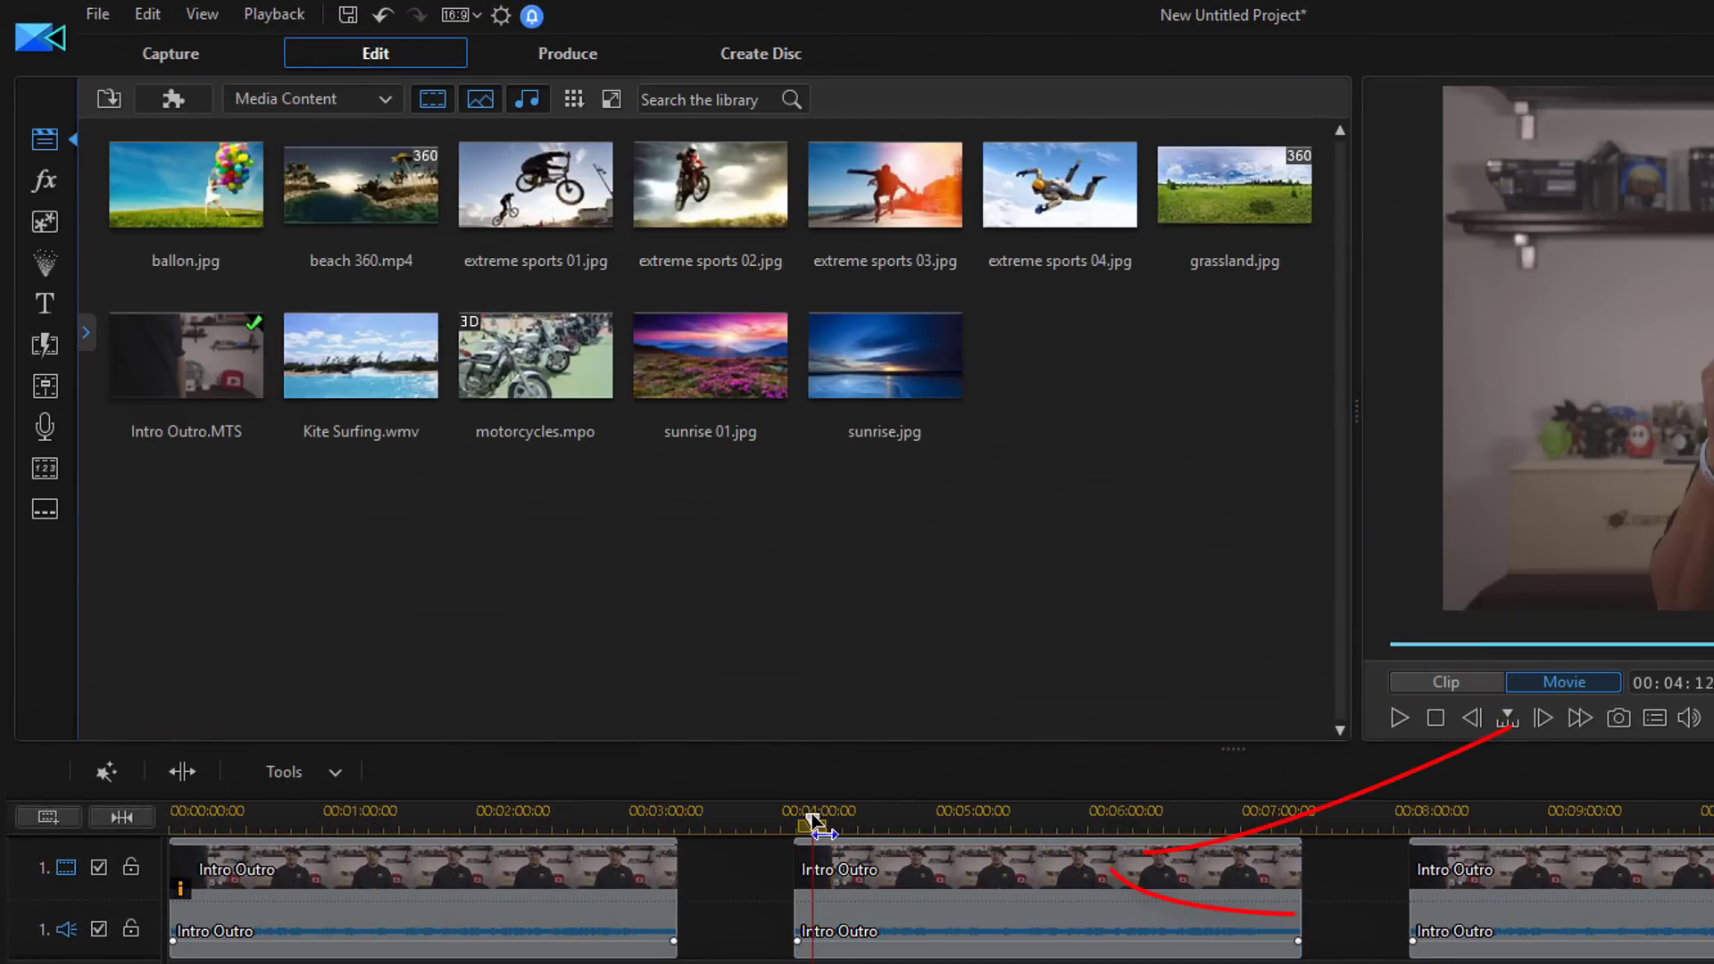
left_click(1040, 870)
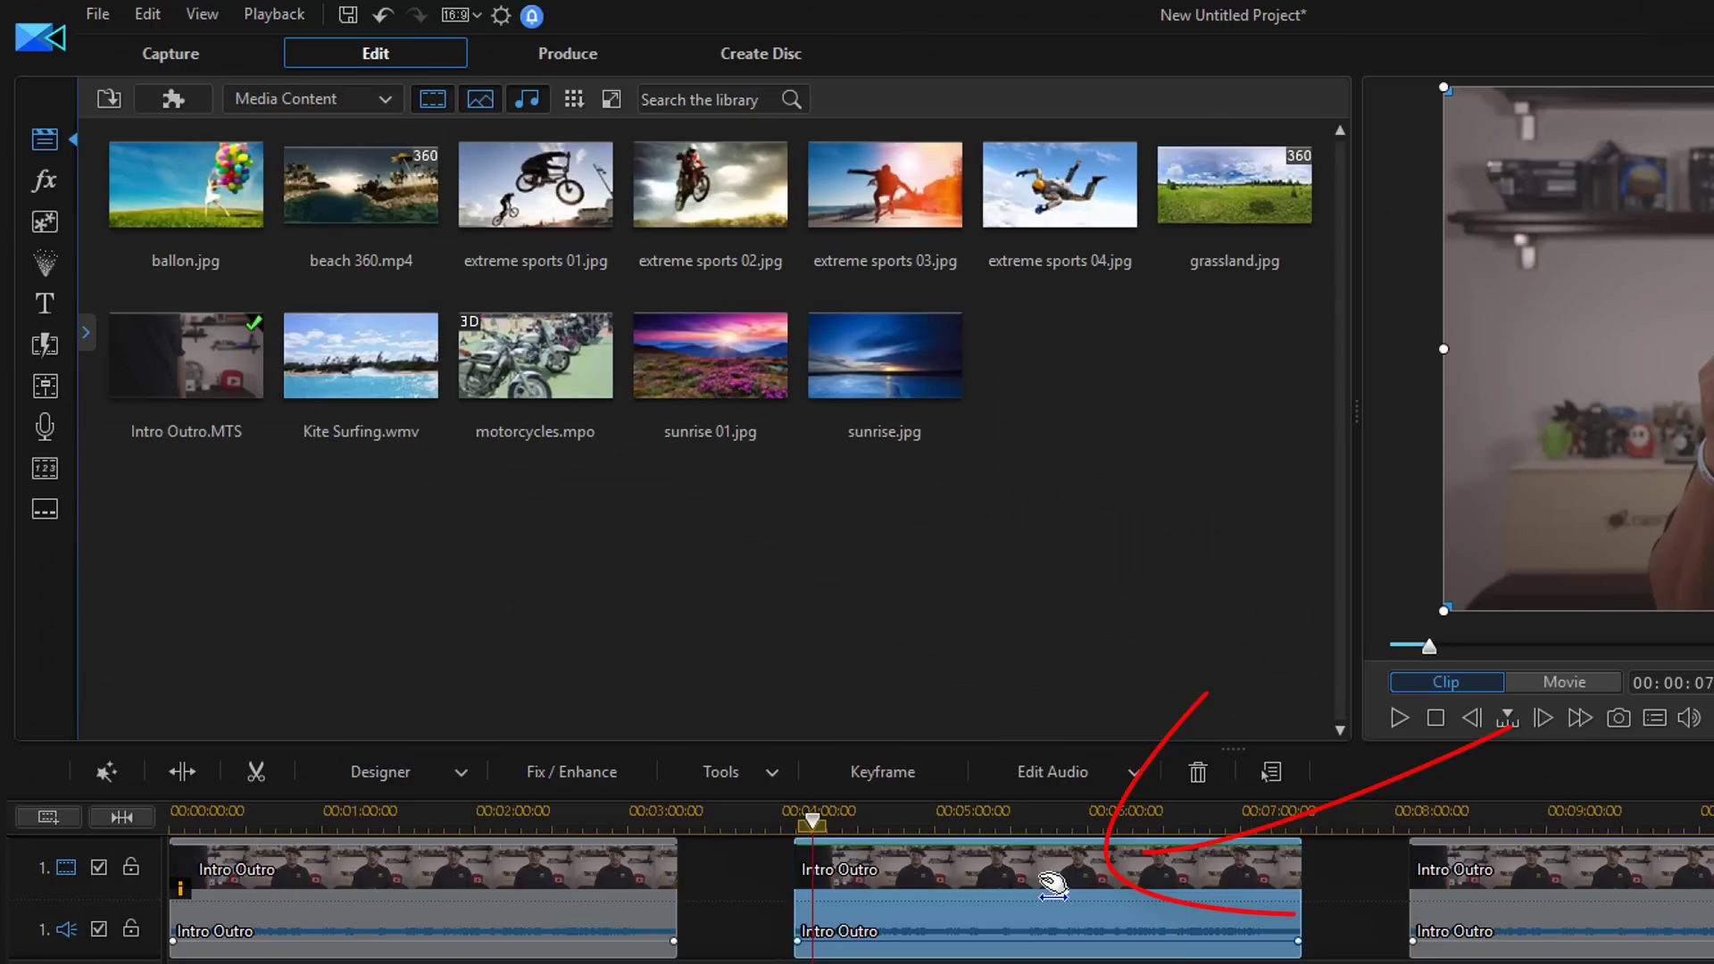
Step: Send the second Intro Outro clip from Fix / Enhance into ColorDirector
left_click(557, 771)
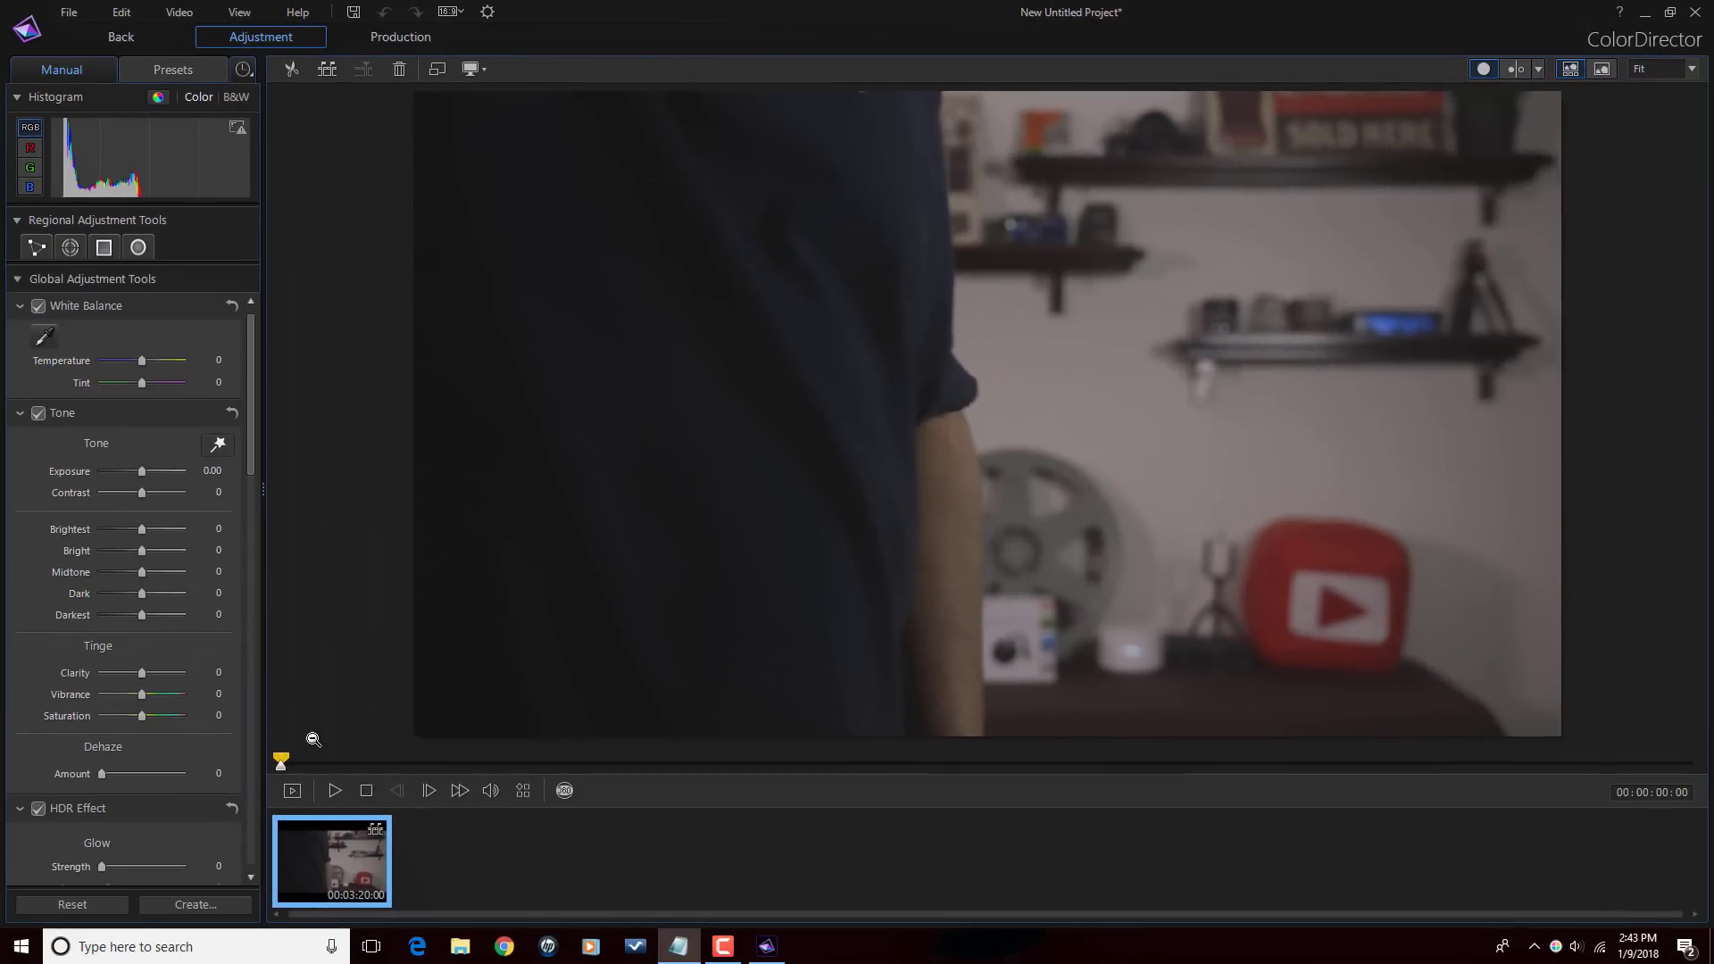
Step: Sample the grey card for white balance, then set Temperature -7 and Tint -2
left_click(314, 765)
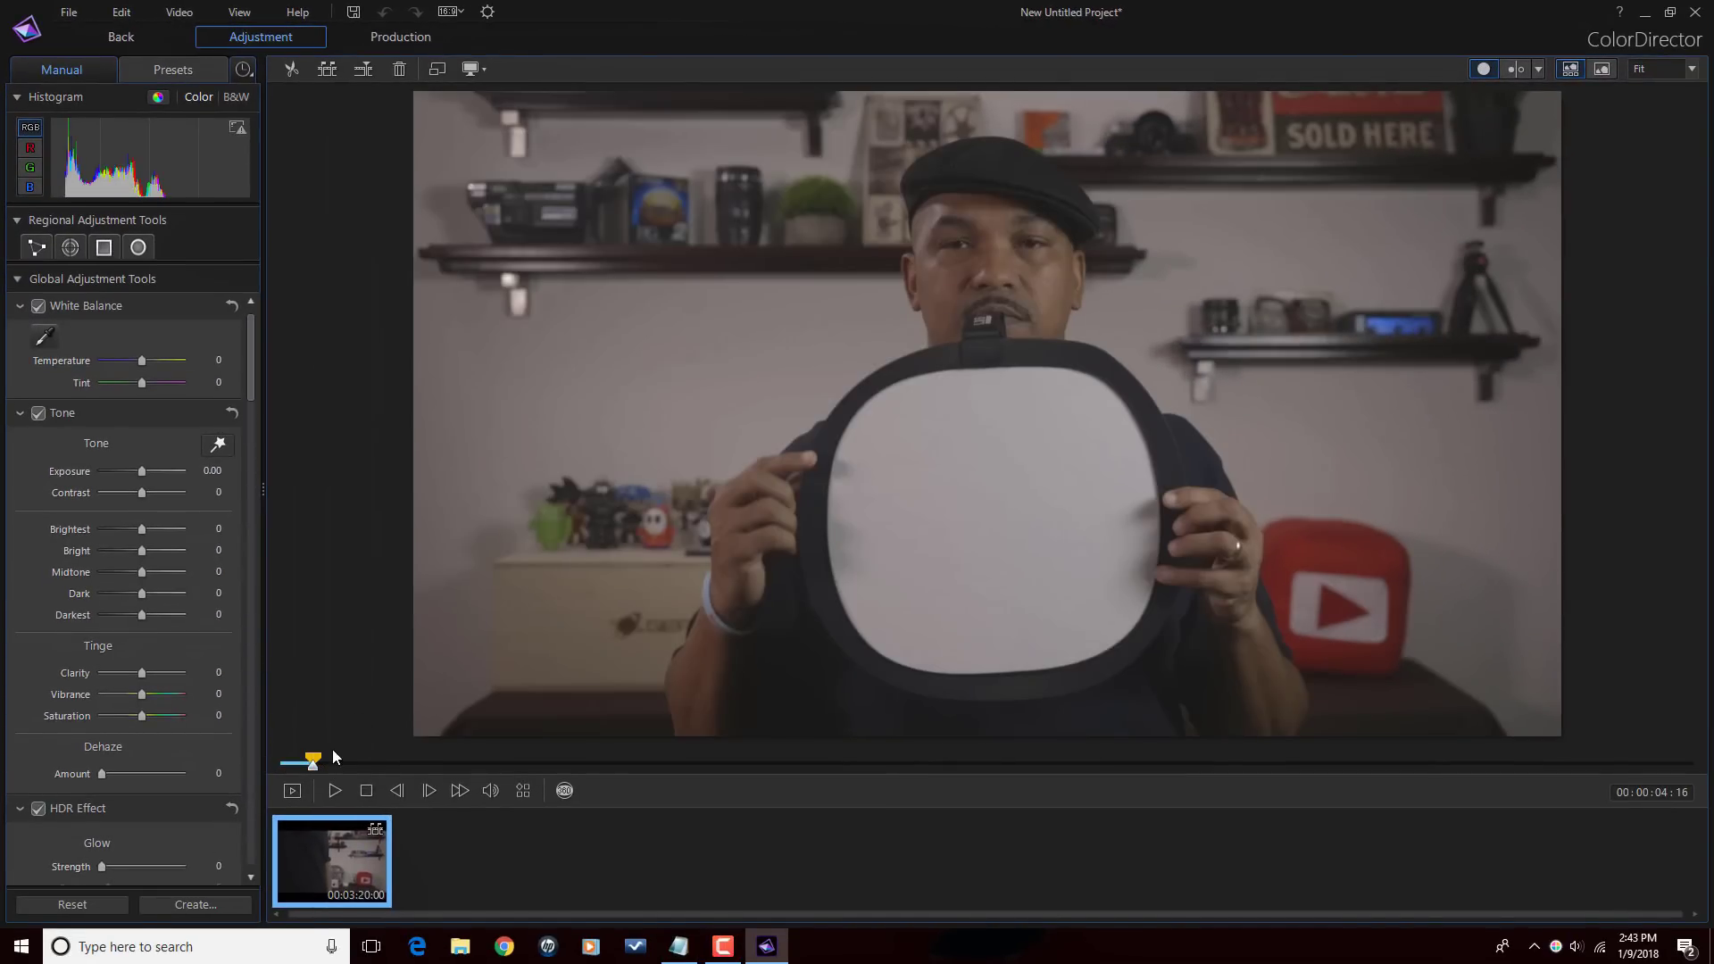
left_click(330, 764)
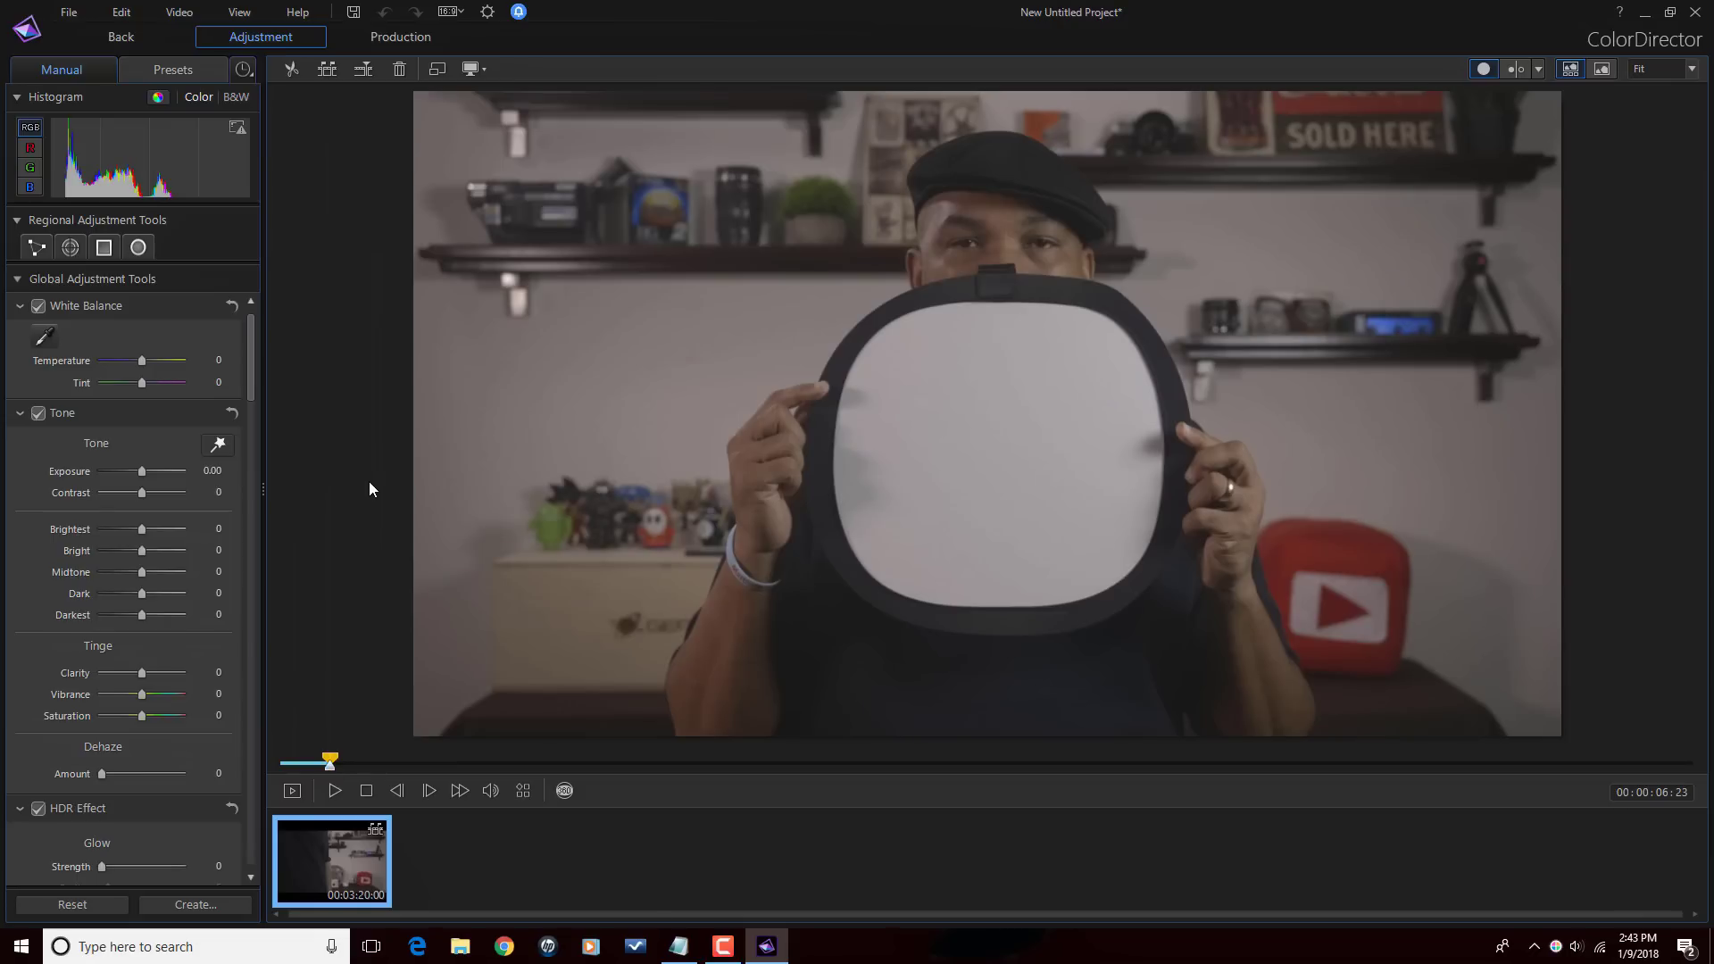
left_click(42, 339)
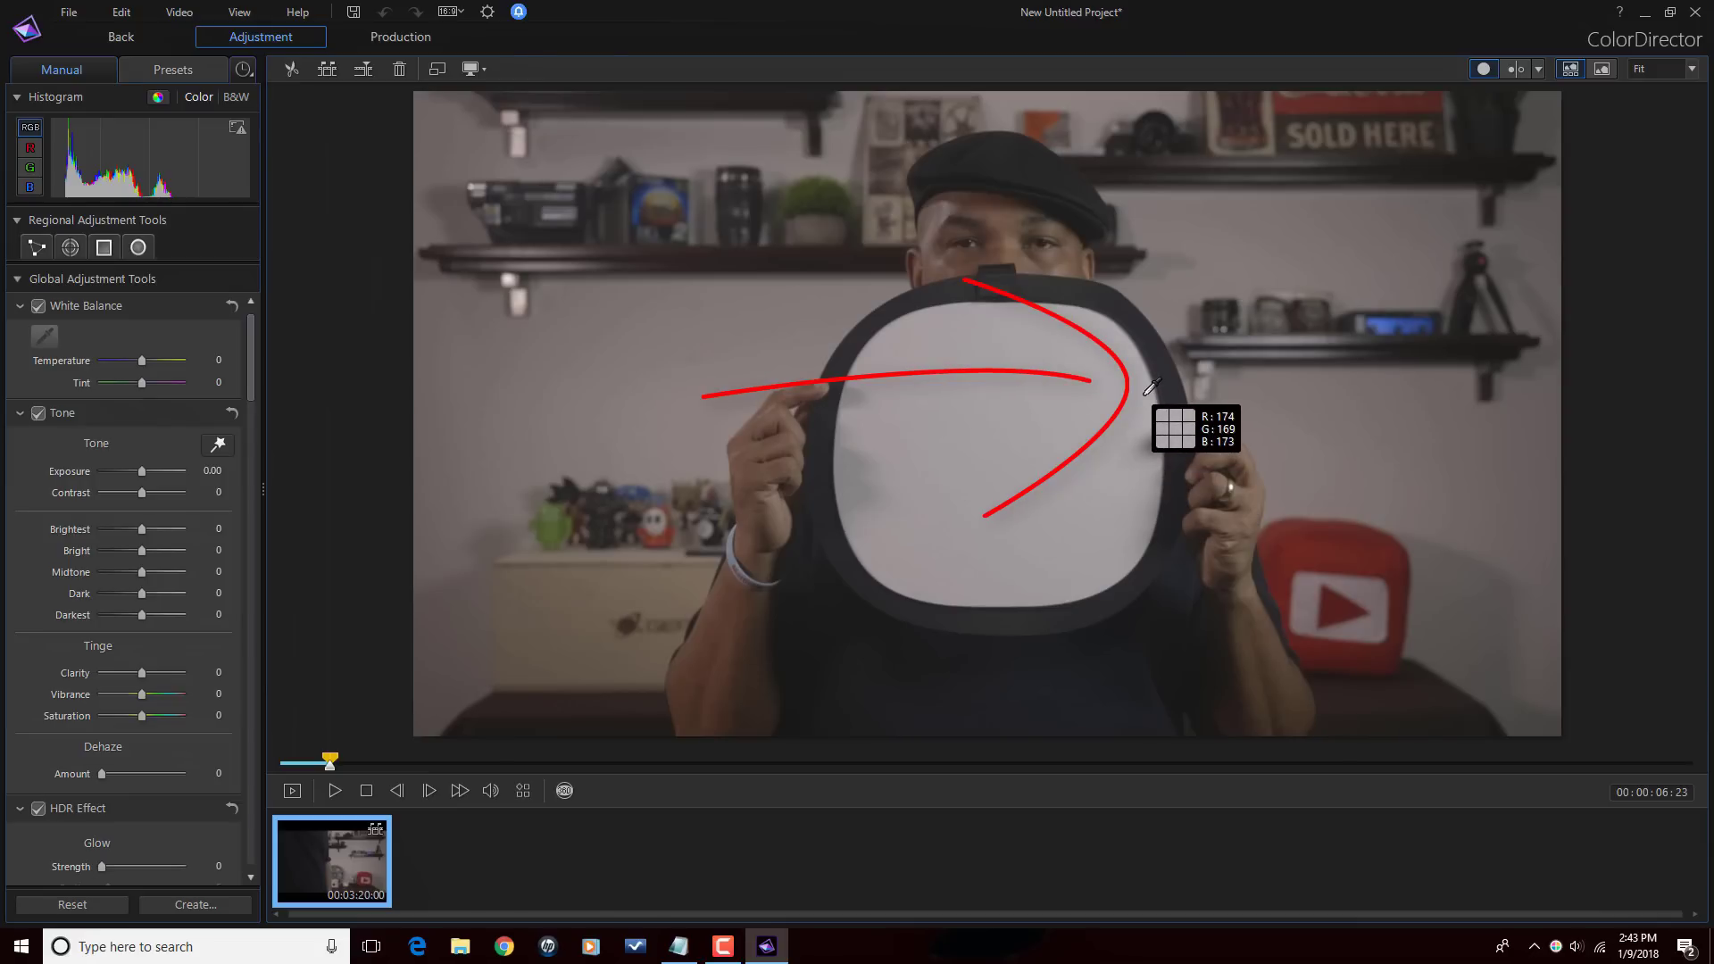
left_click(1148, 391)
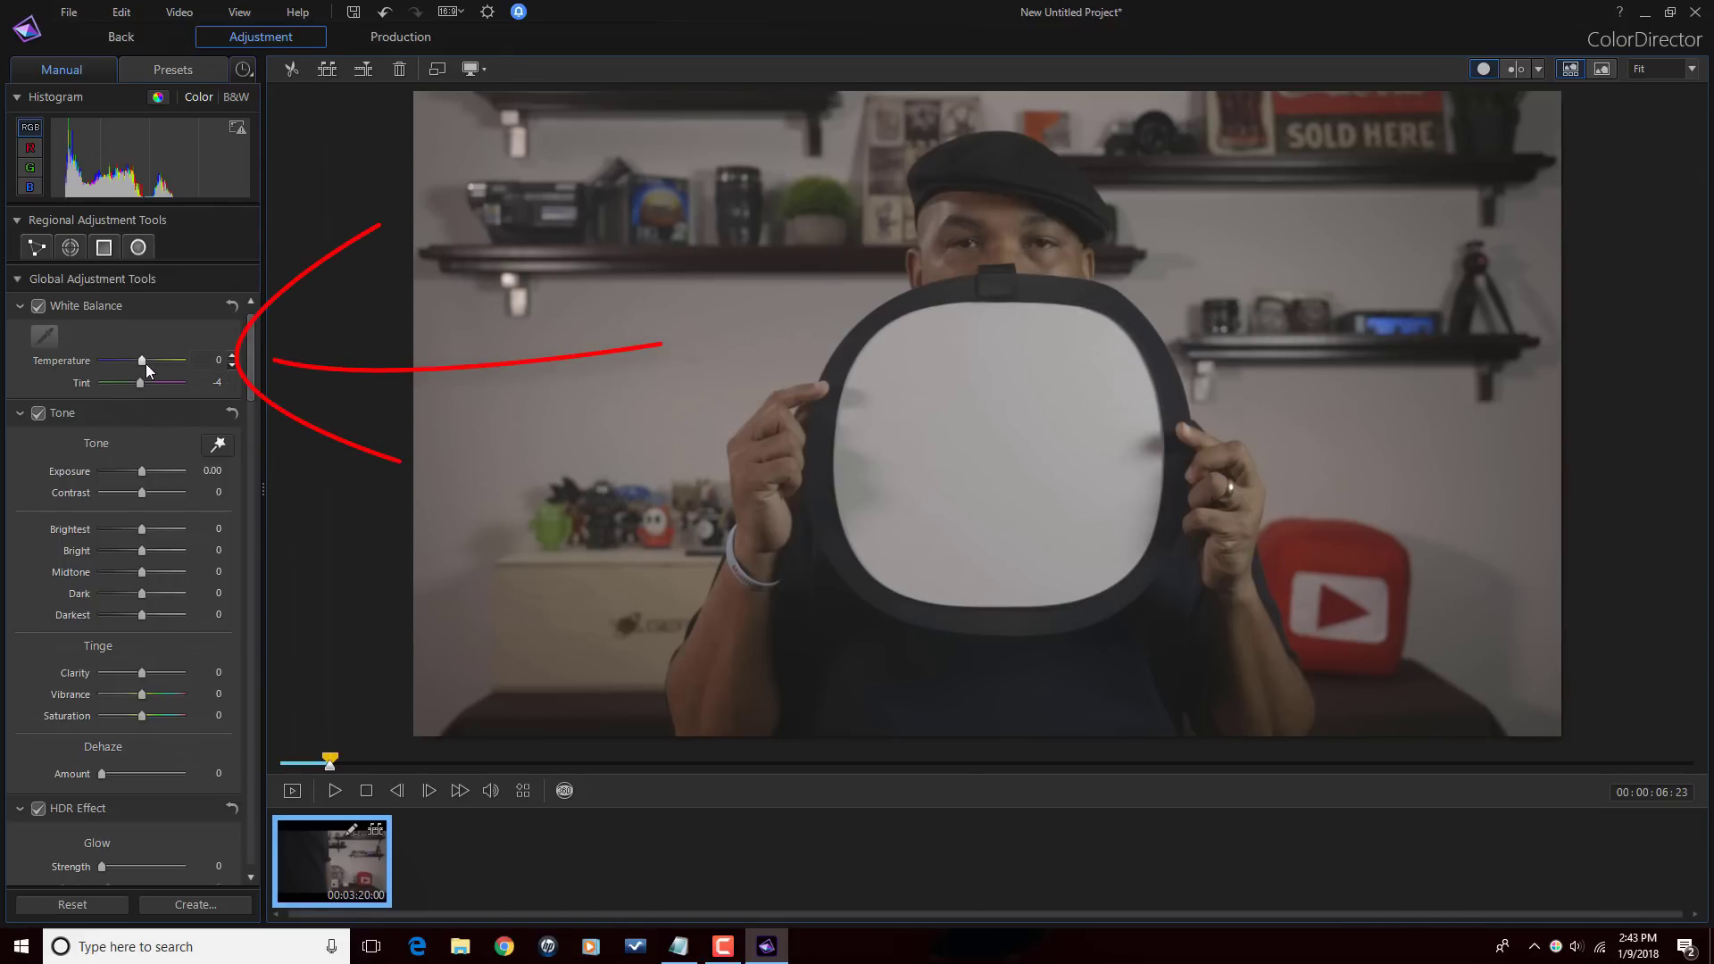
left_click_drag(141, 362, 137, 362)
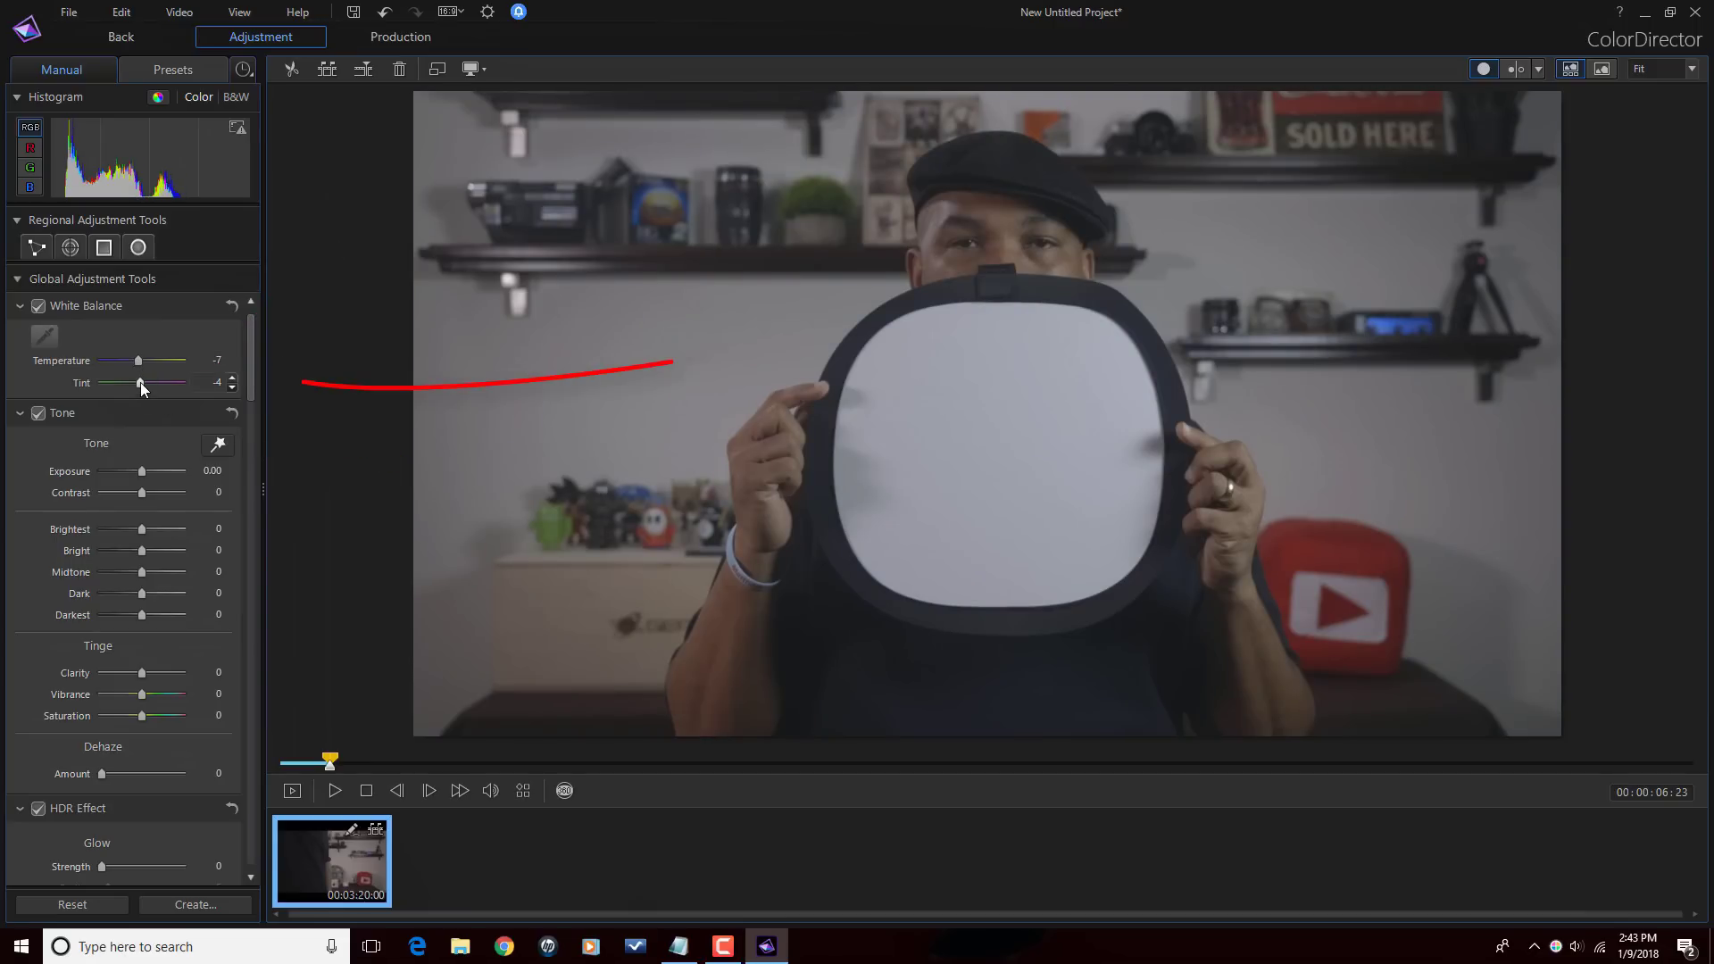
left_click_drag(141, 382, 141, 388)
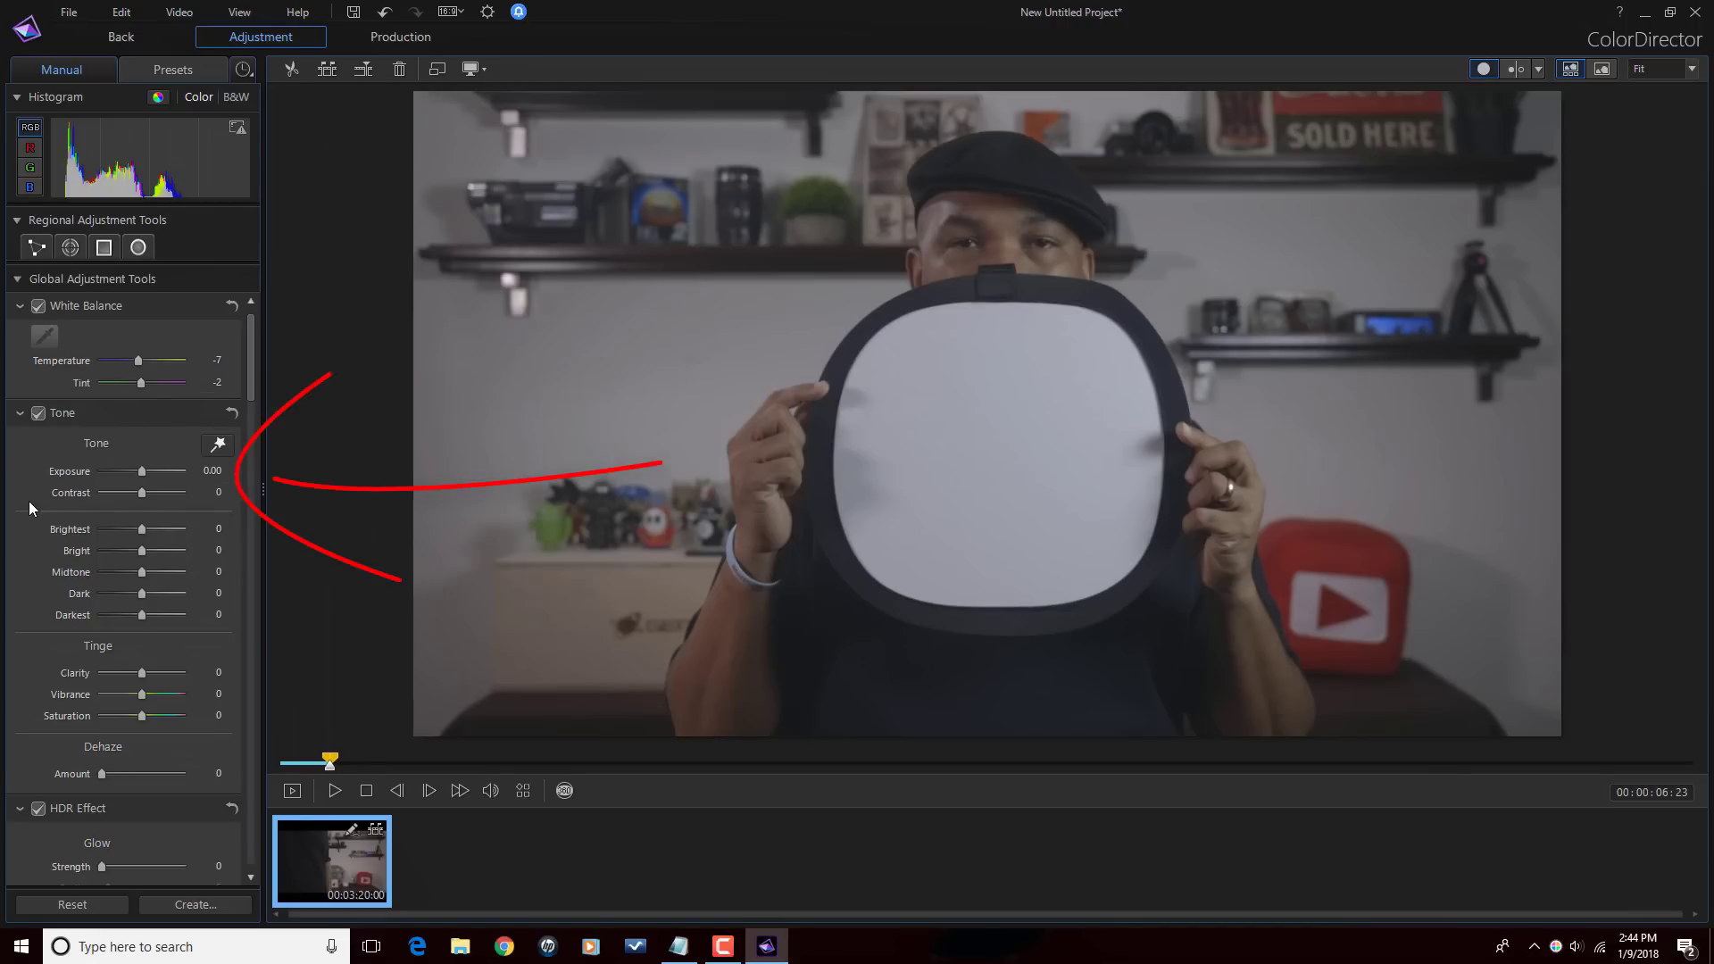
Step: Set Tone values: Exposure 0.27, Brightest 16 and Midtone 23
left_click(141, 473)
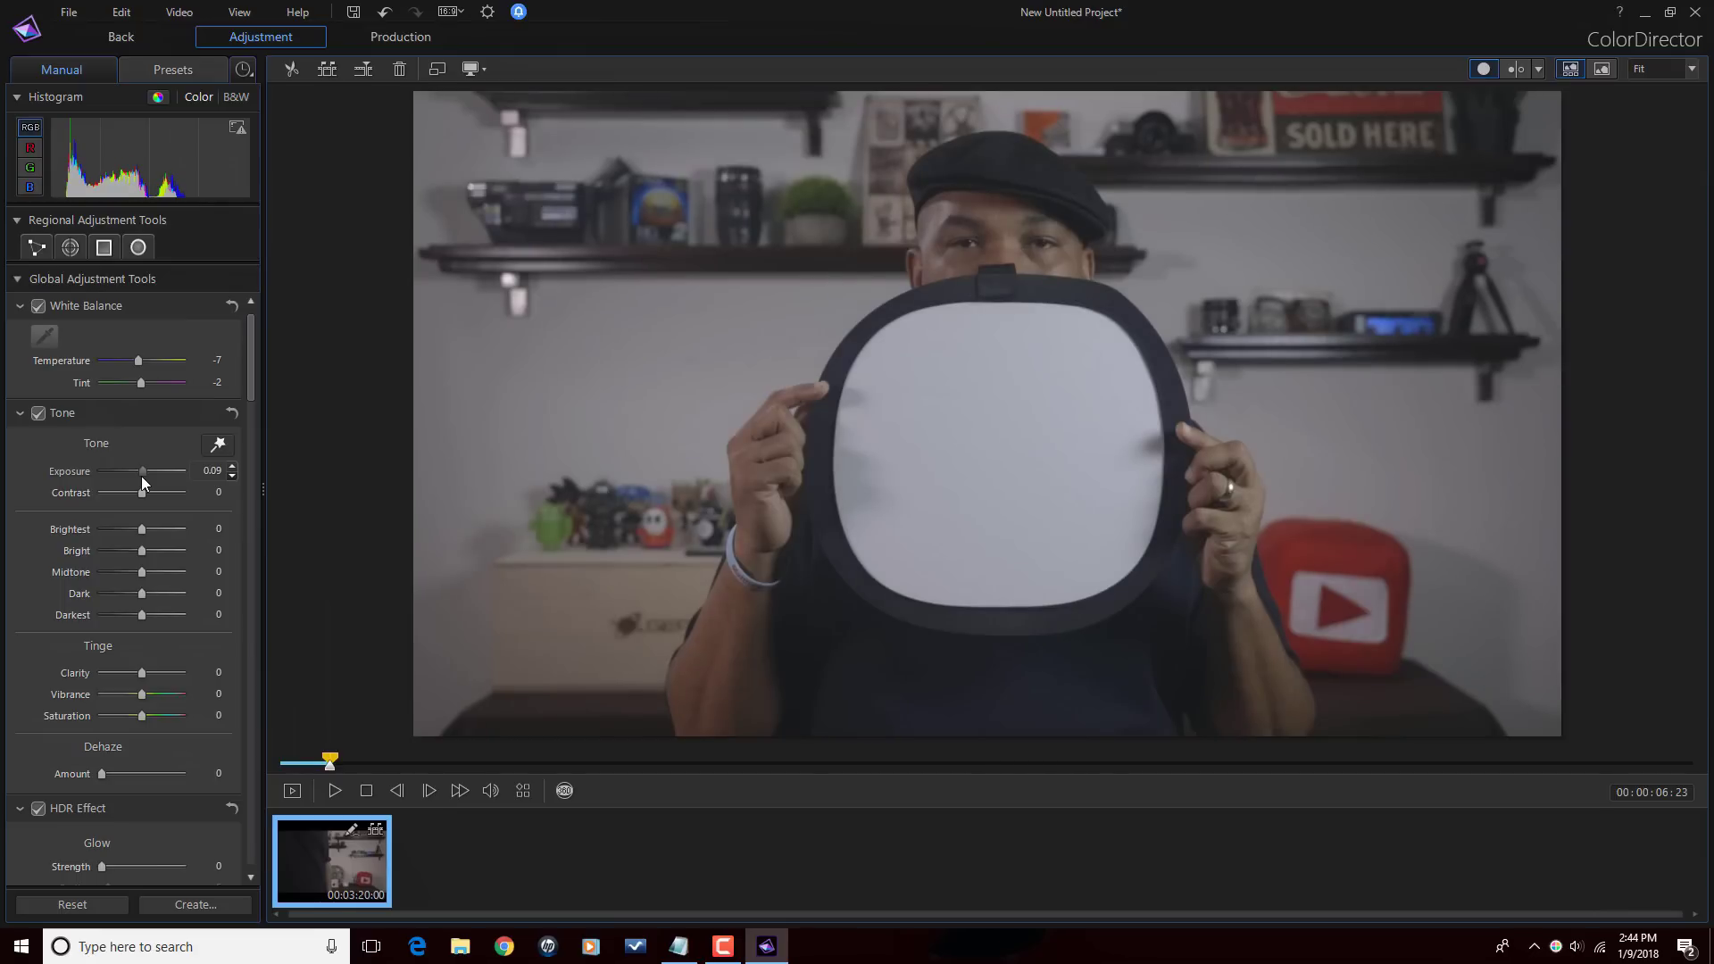
scroll(143, 477, "up", 2)
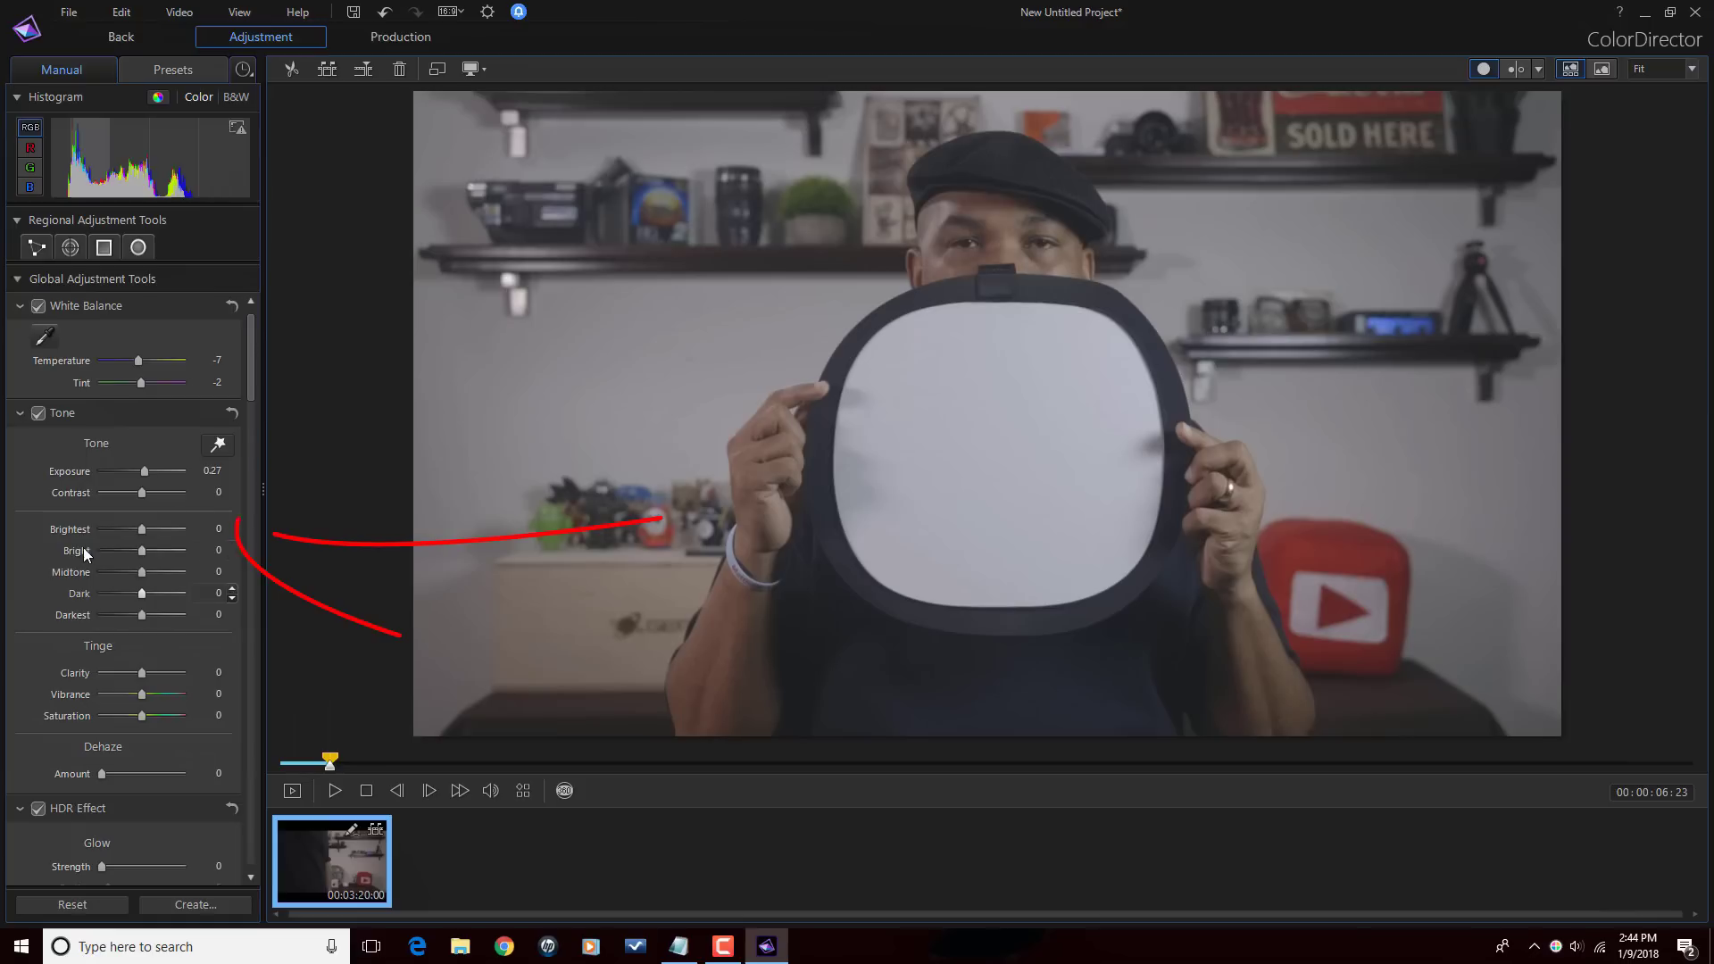
left_click(220, 531)
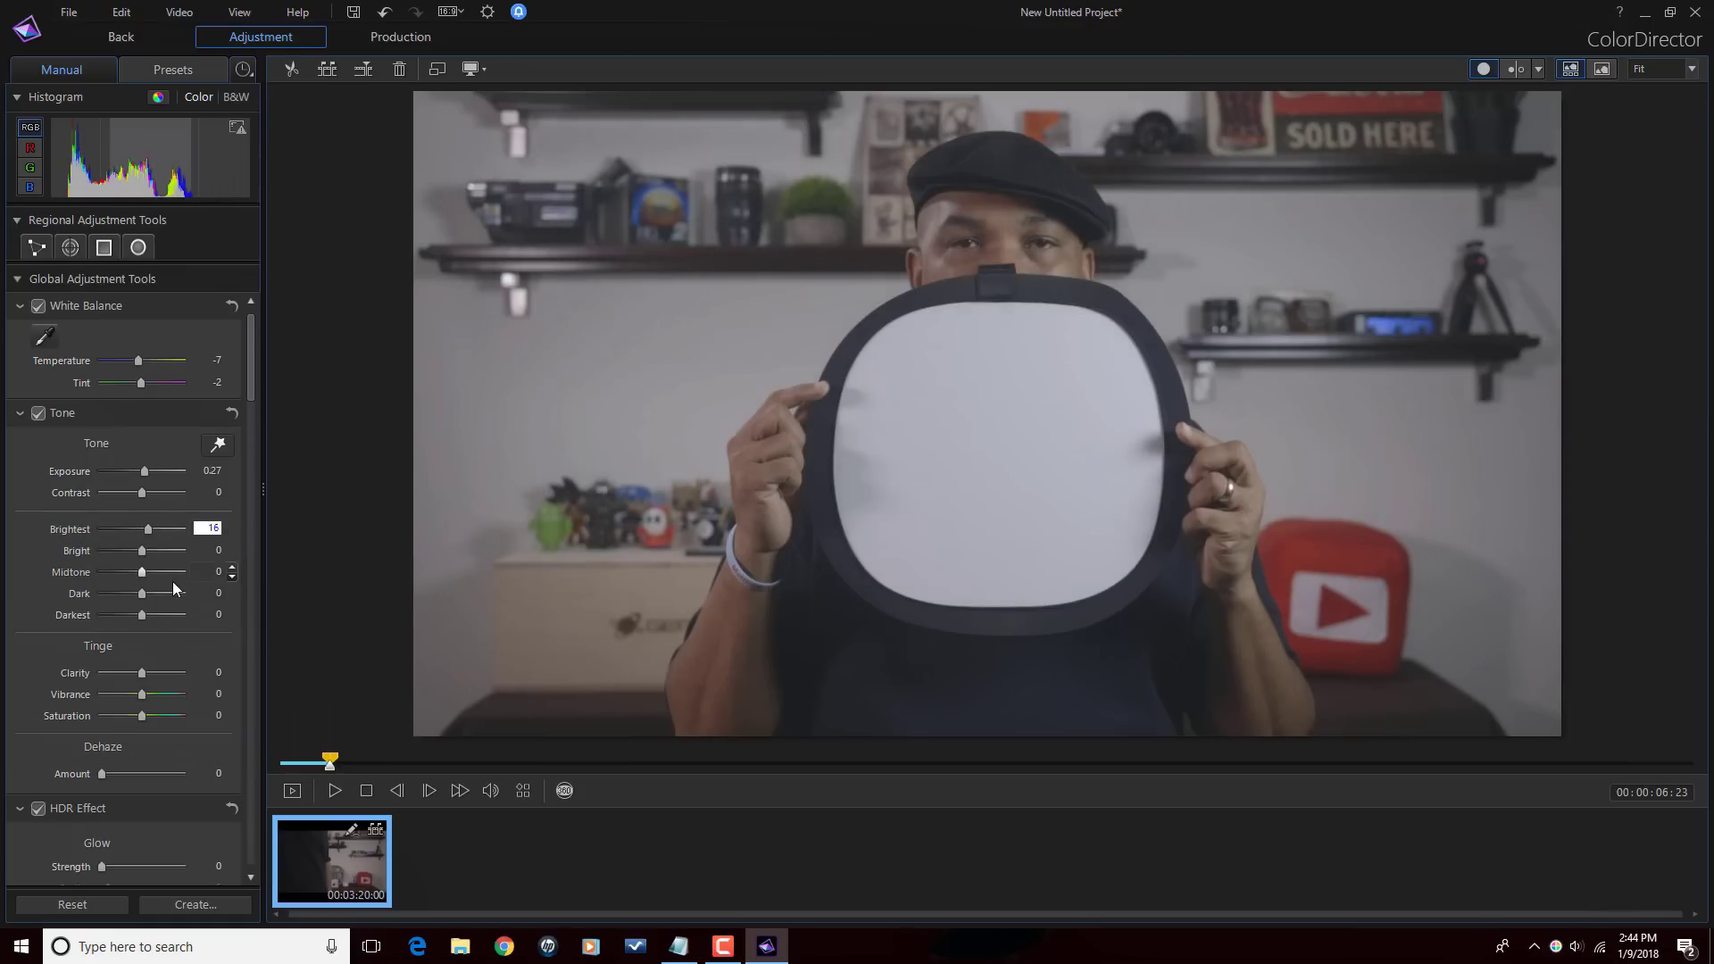
key("Return")
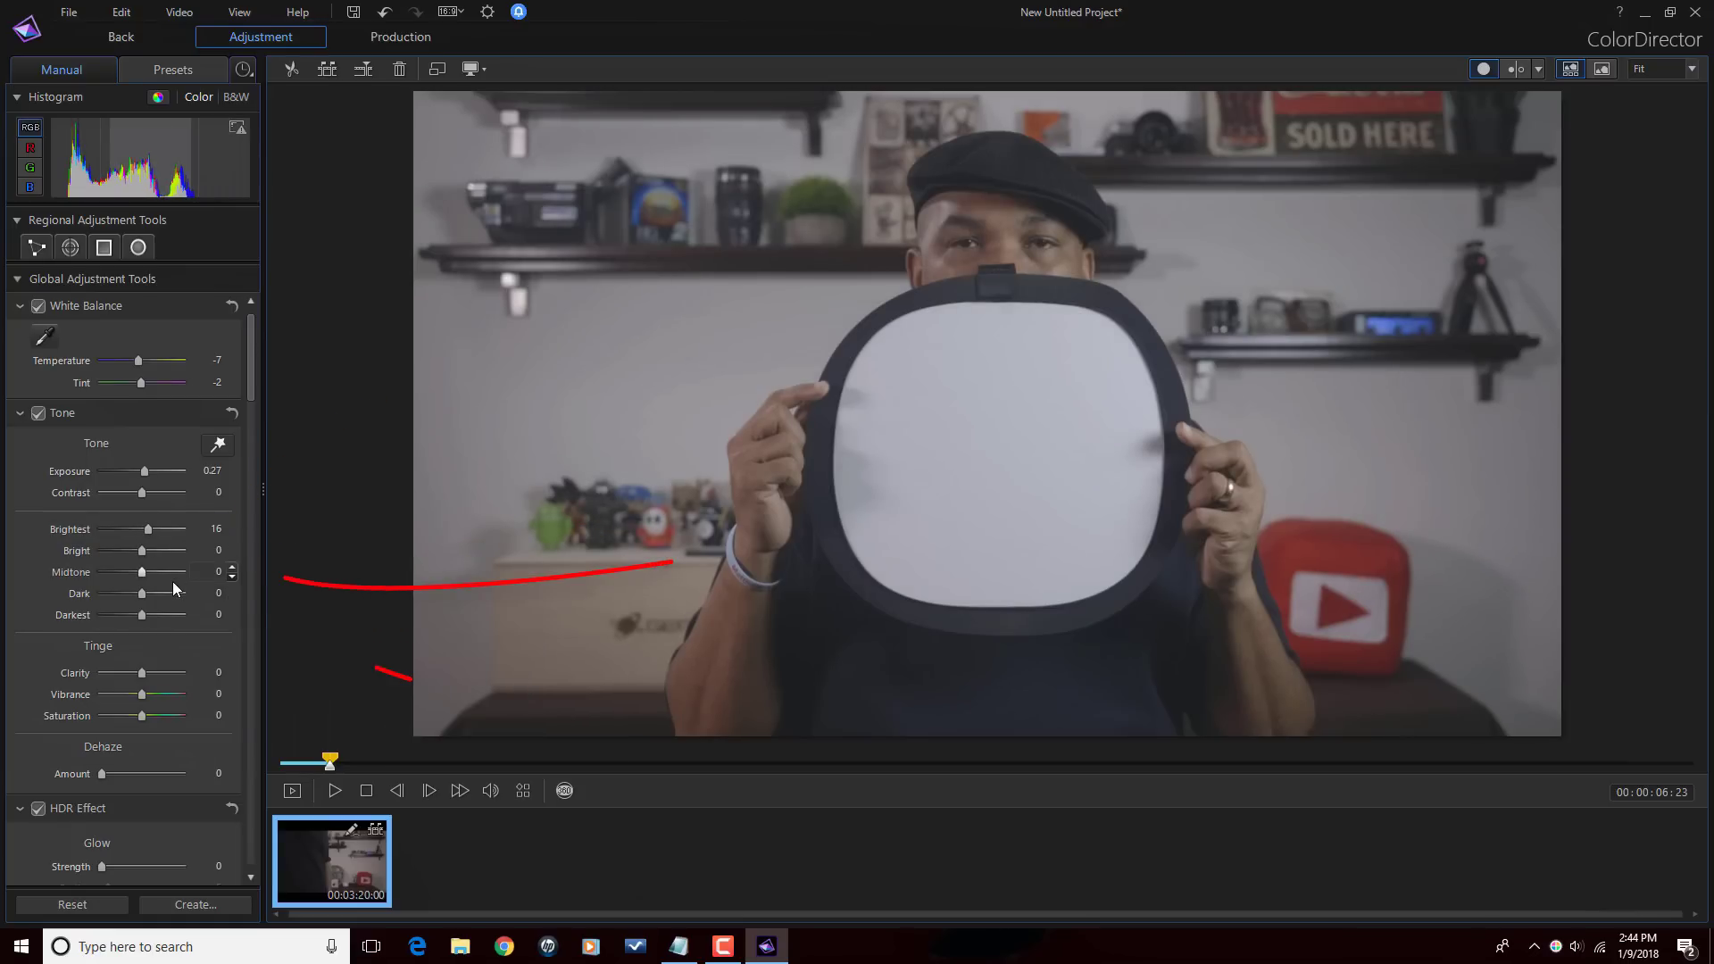
left_click(212, 574)
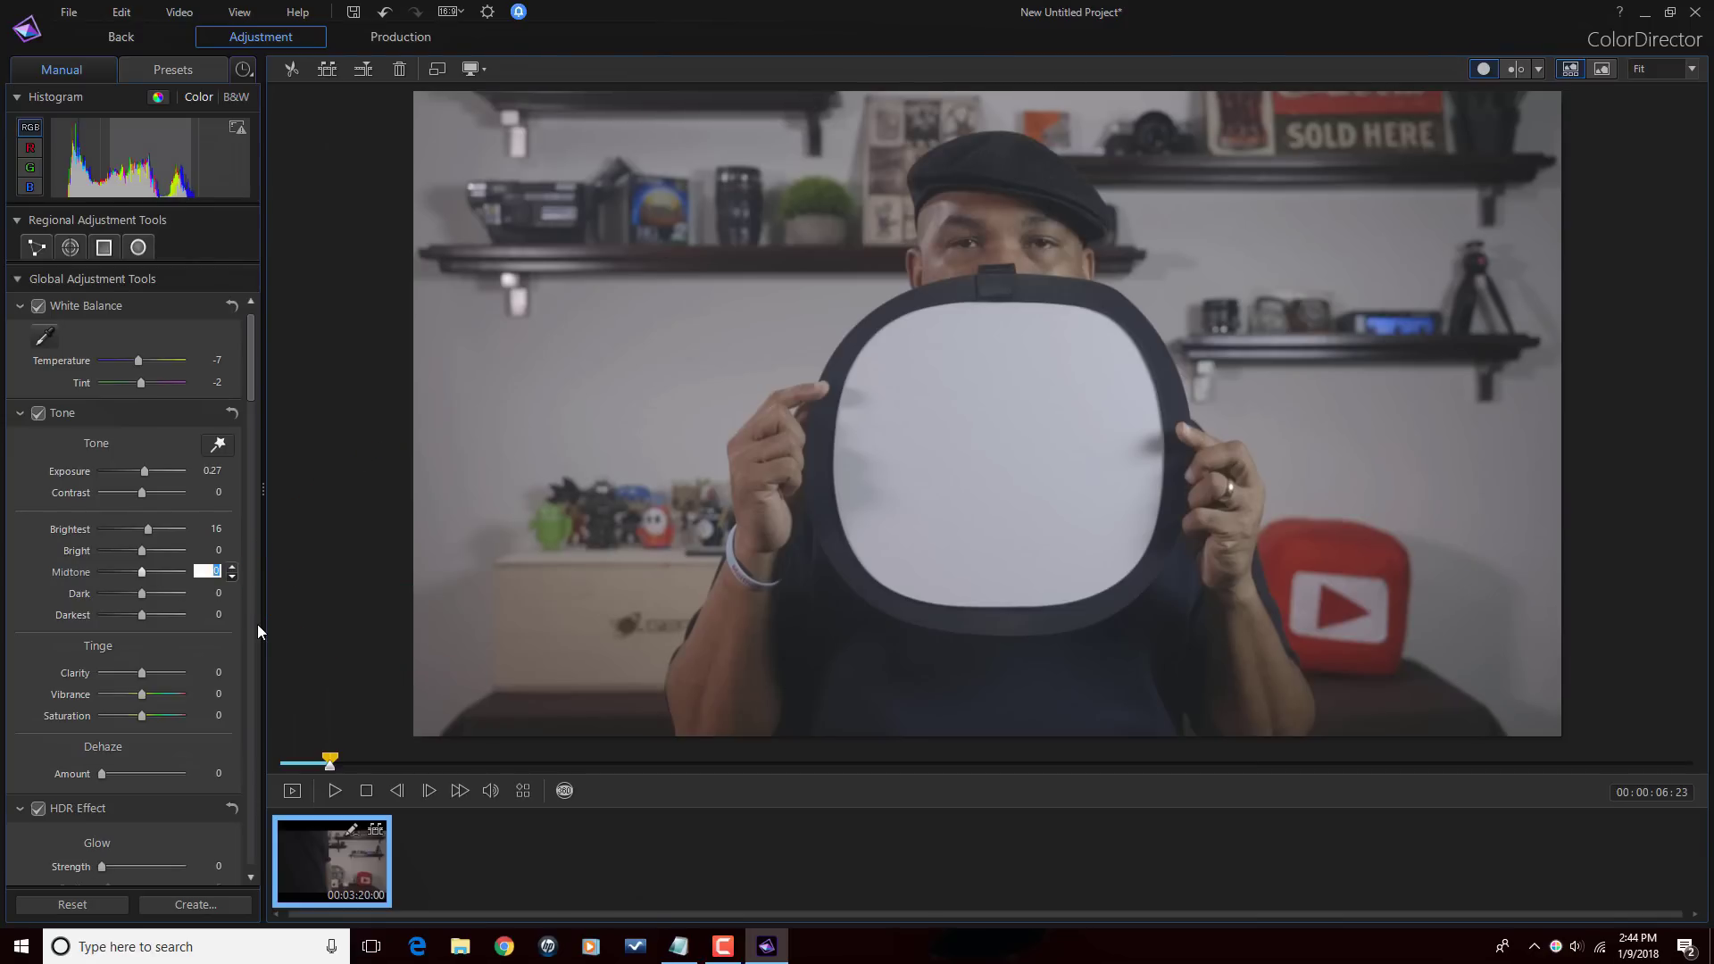
type("23")
key("Return")
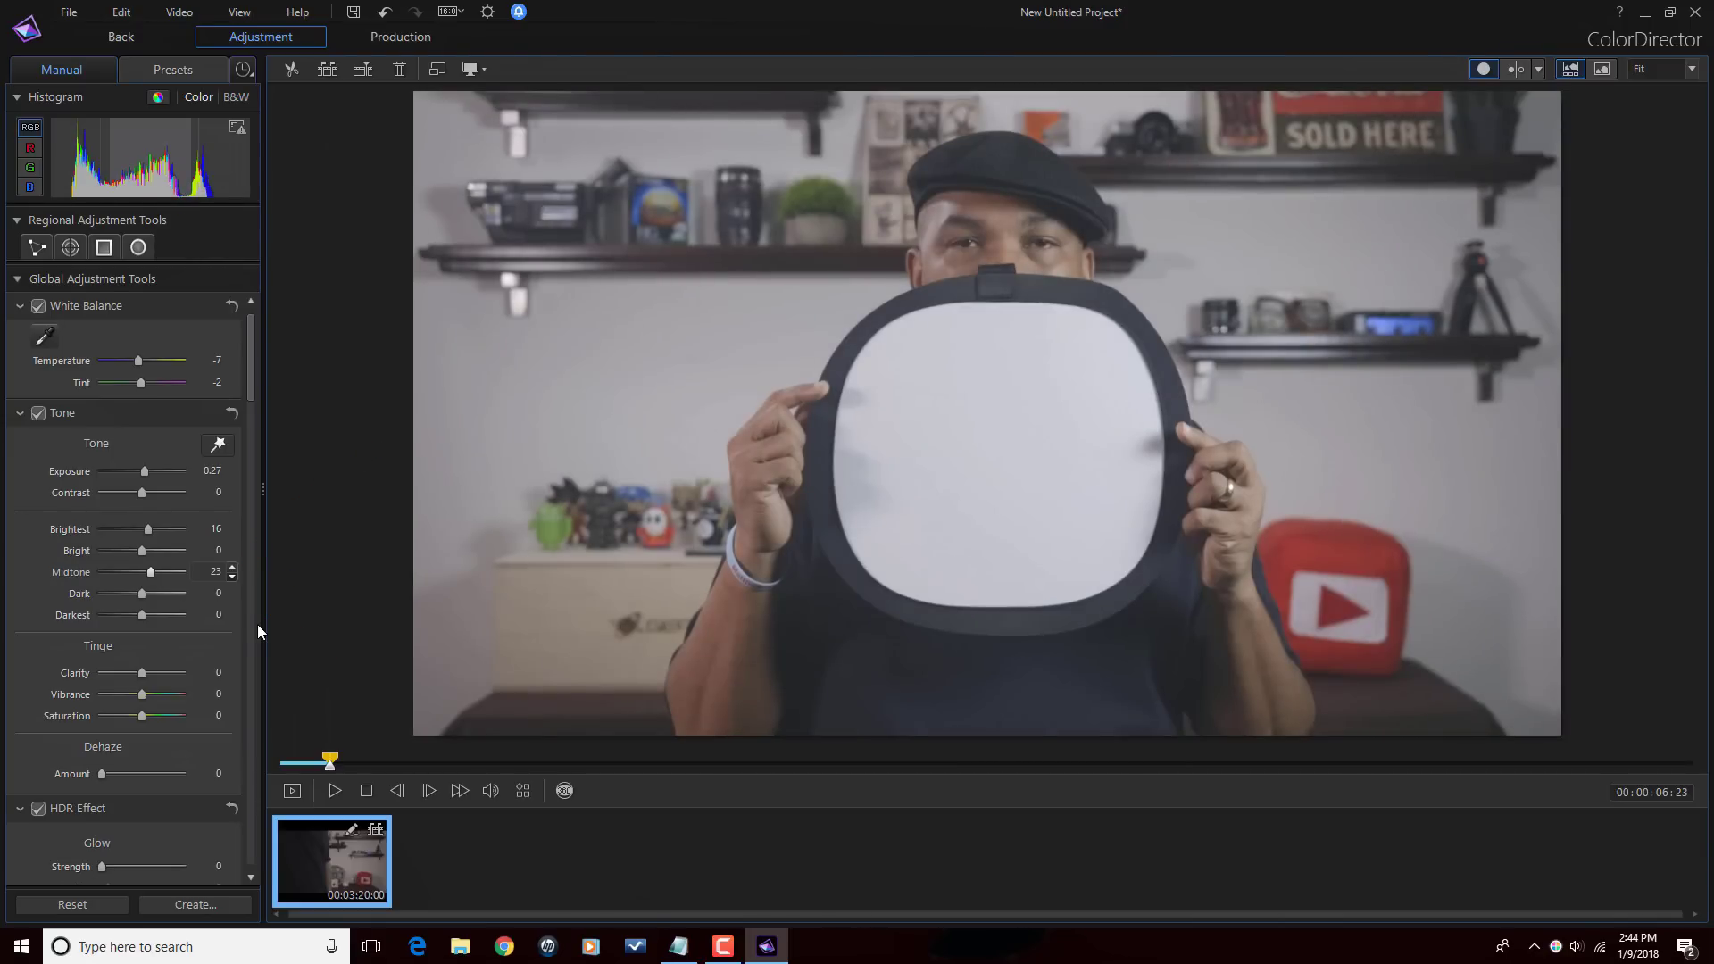
Step: Set Darkest to -36 and Saturation to 15, then preview later in the clip
left_click(208, 616)
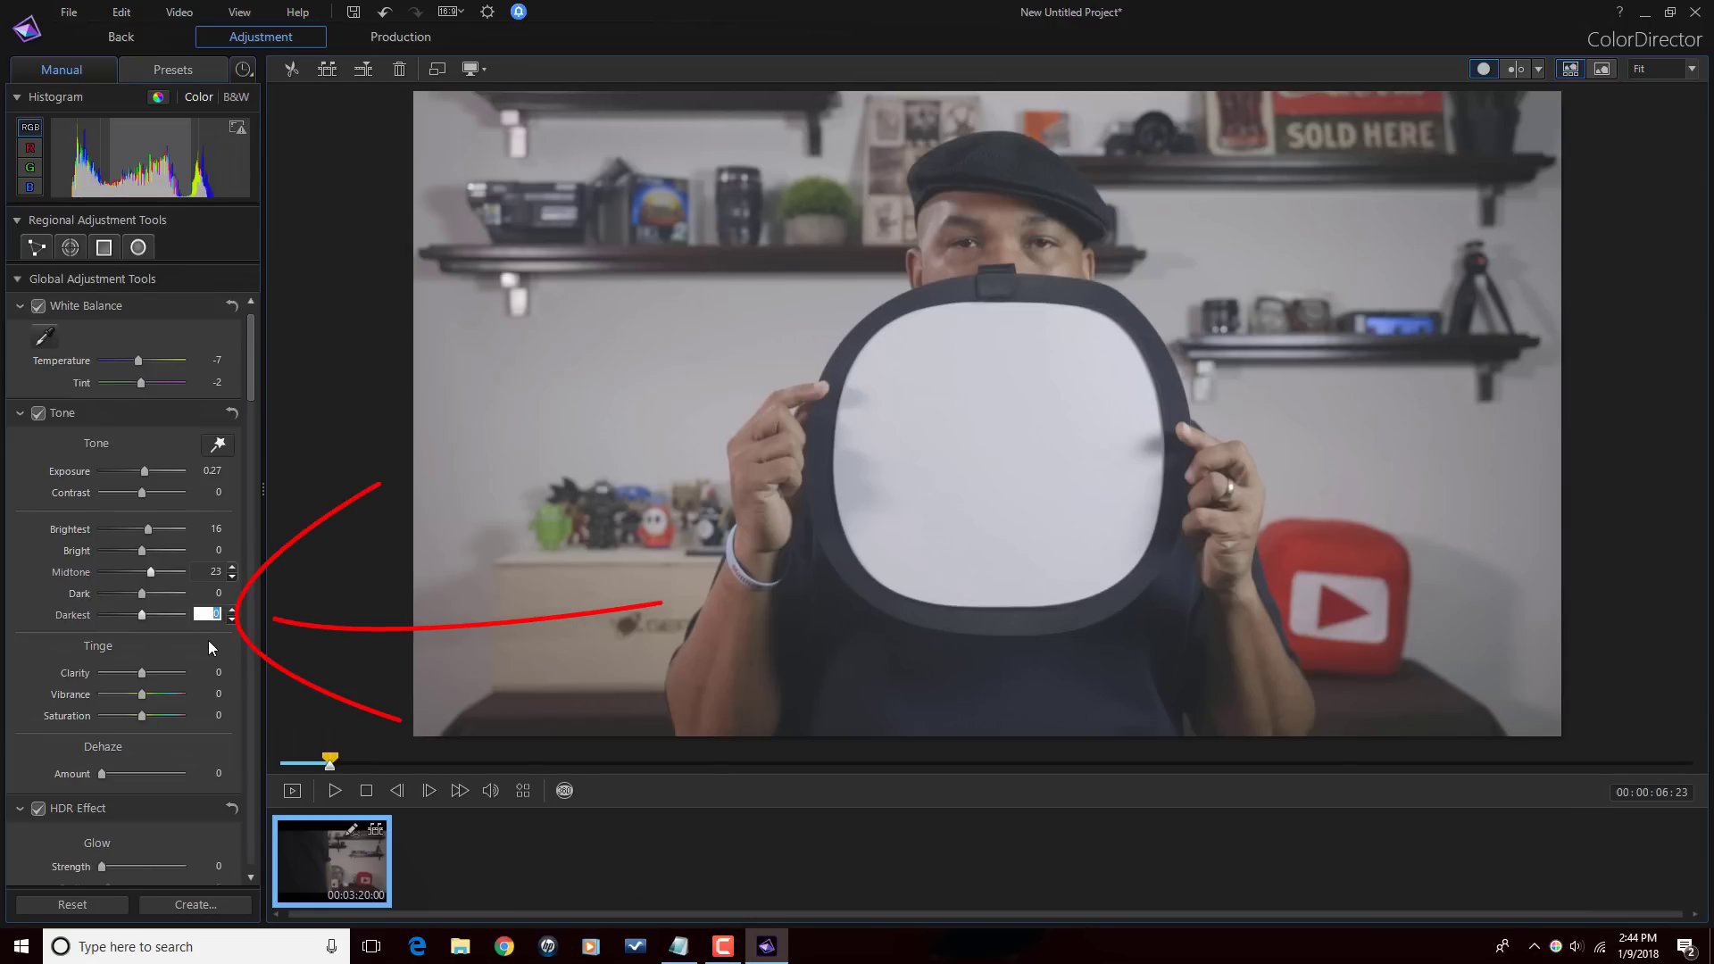
type("-36")
key("Return")
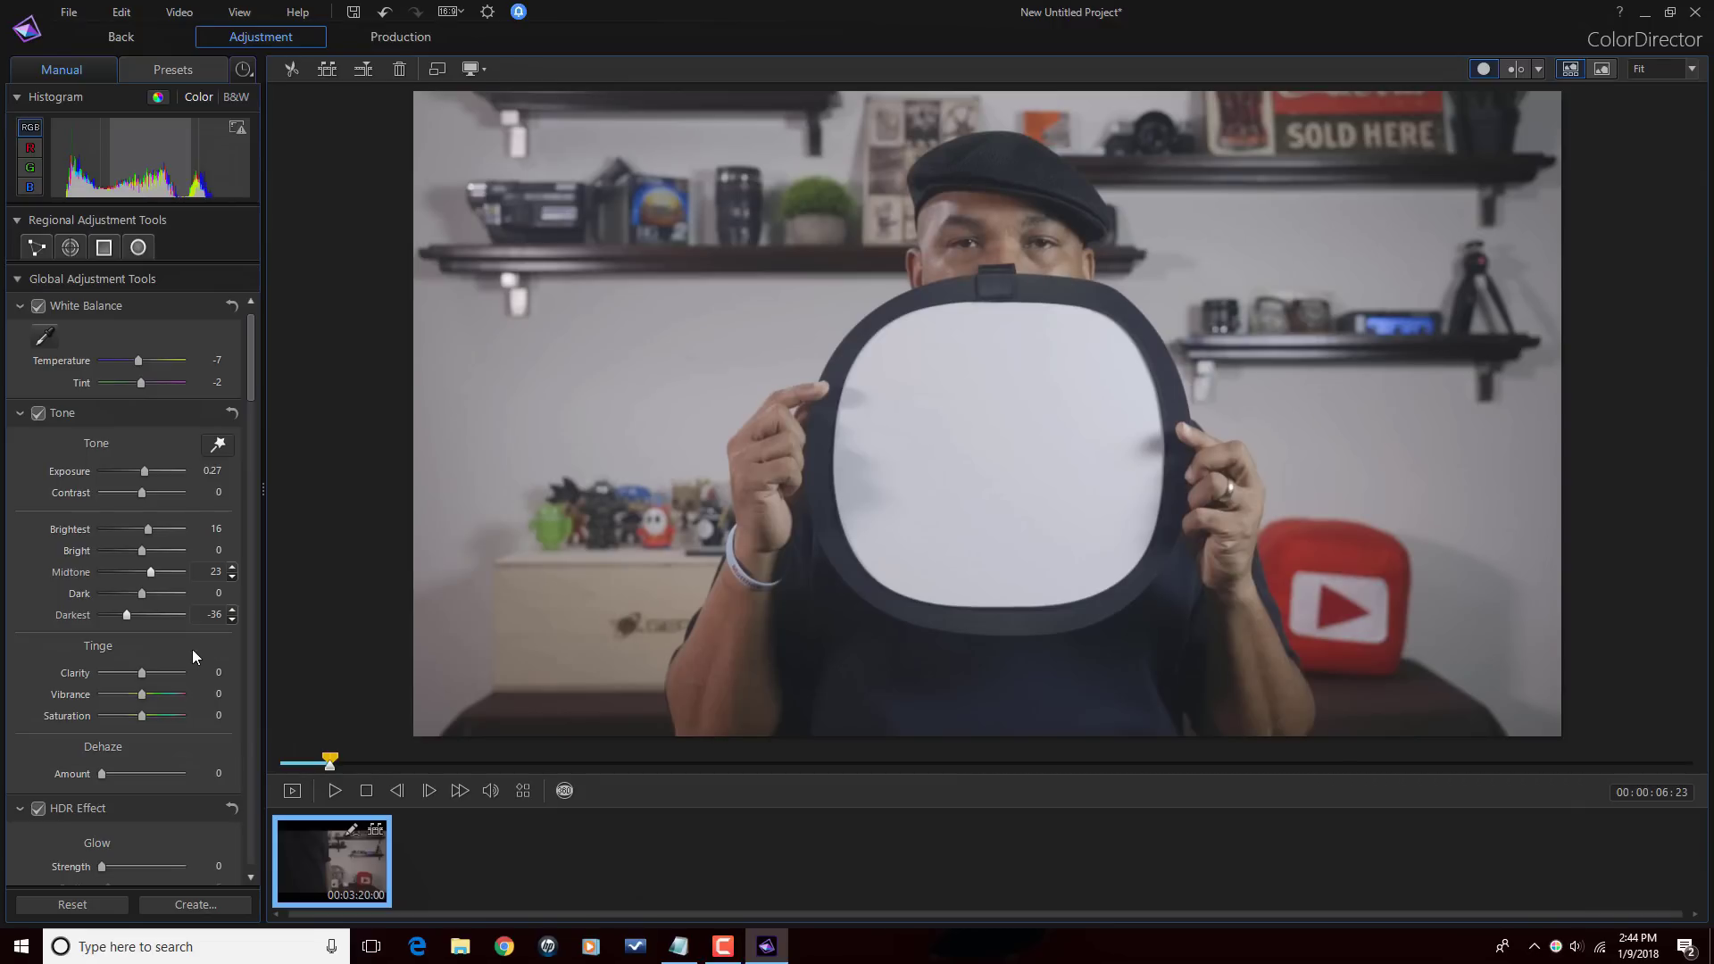
left_click(214, 715)
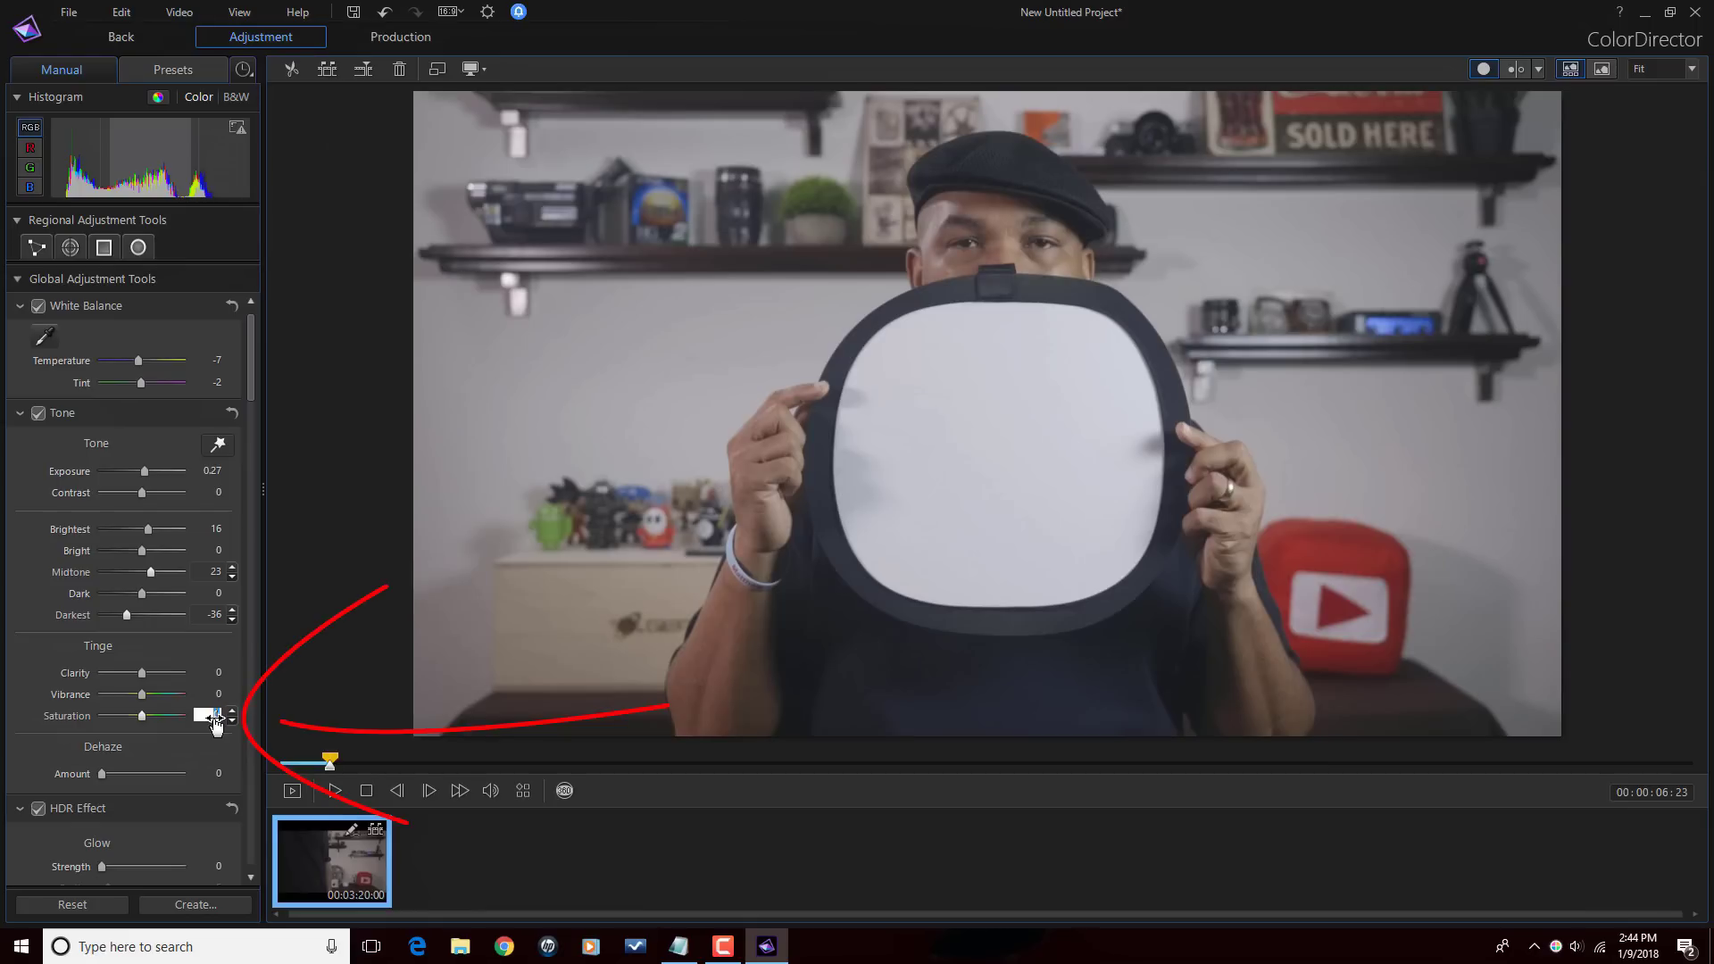
type("16")
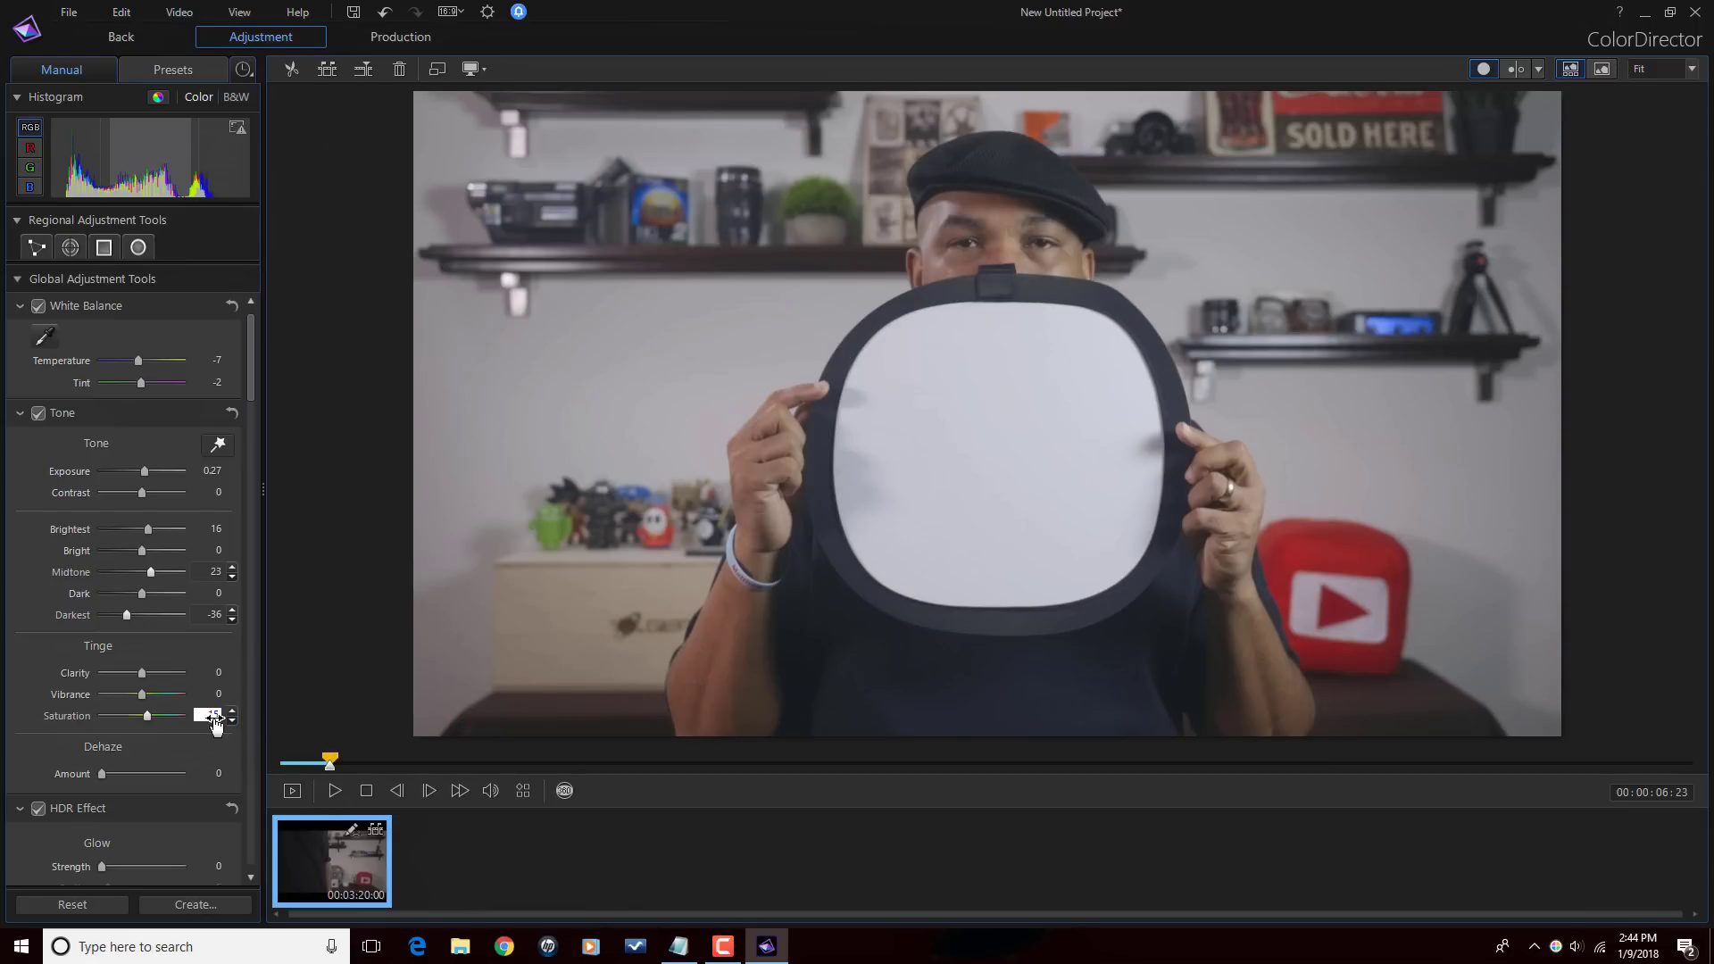
key("Return")
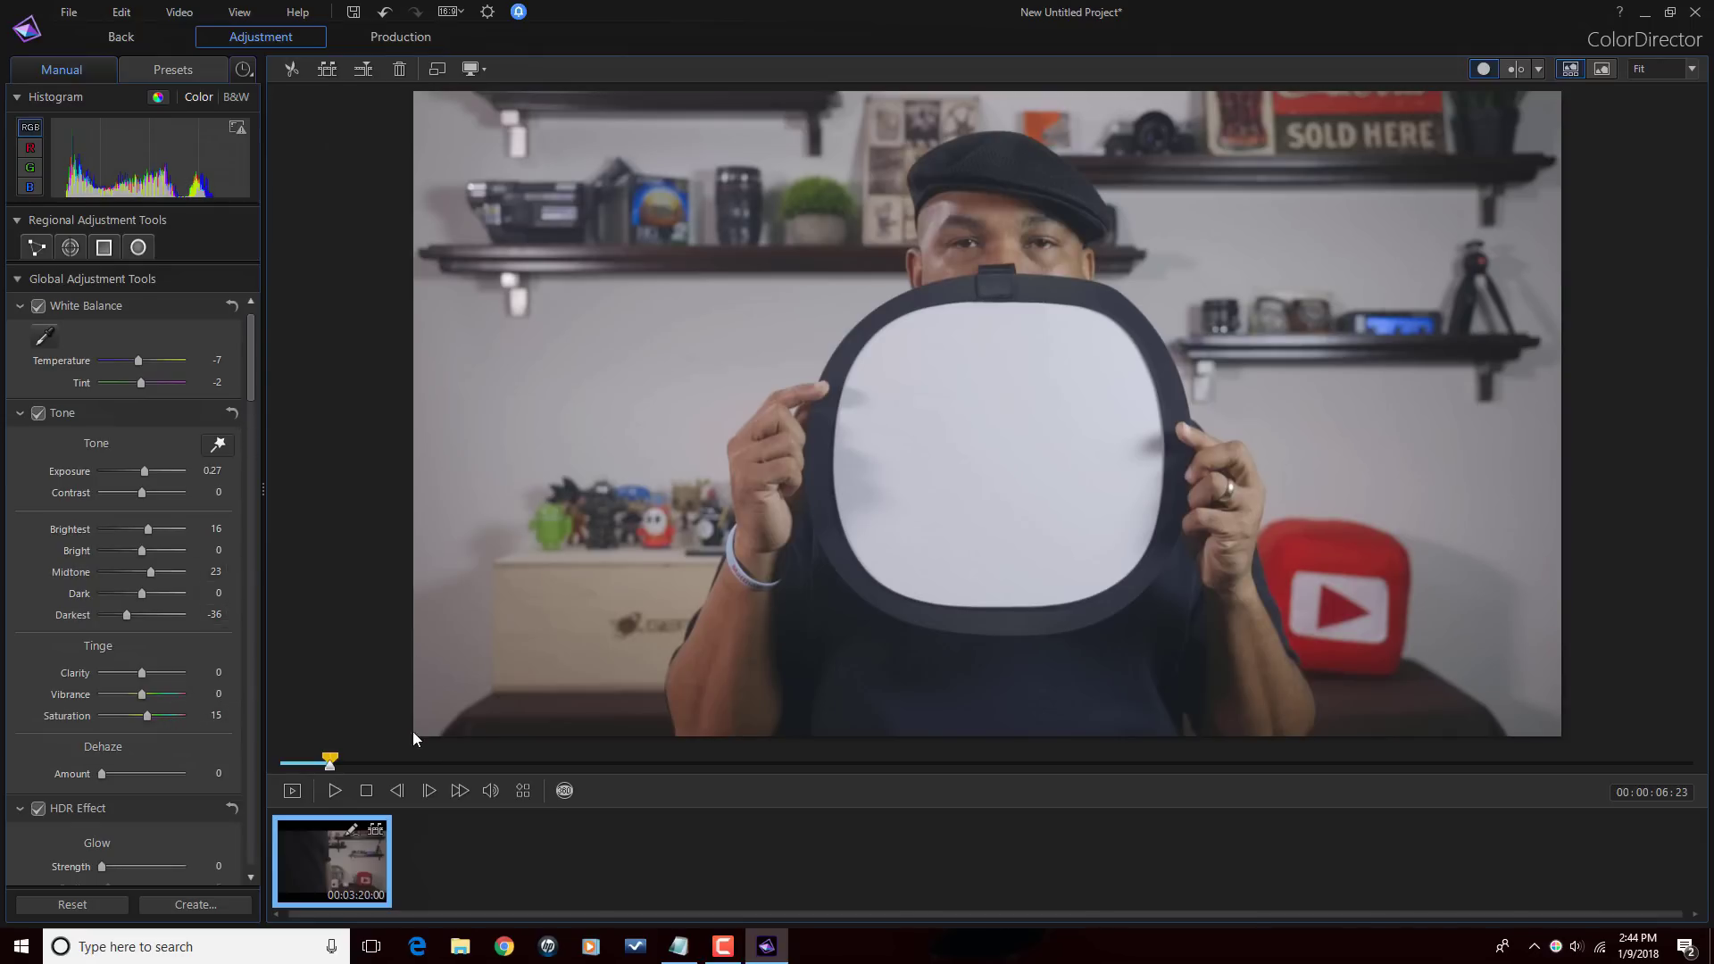
left_click(426, 764)
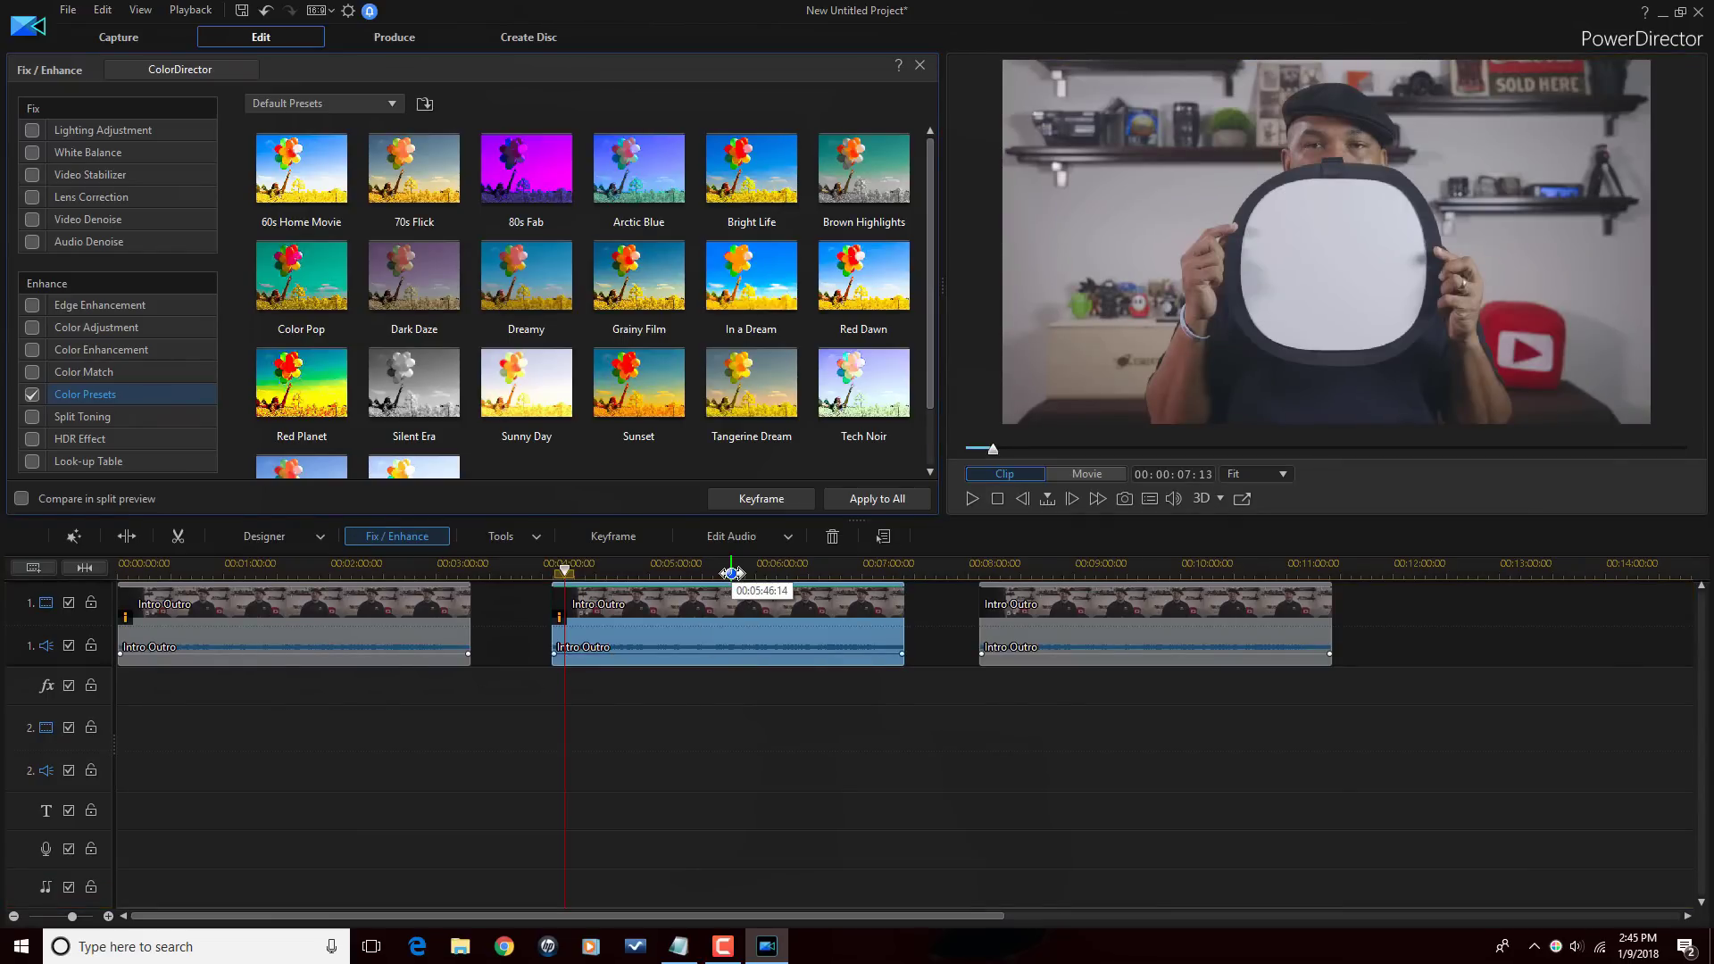
Step: Preview the ColorDirector-corrected middle clip, briefly checking the third clip
left_click(732, 570)
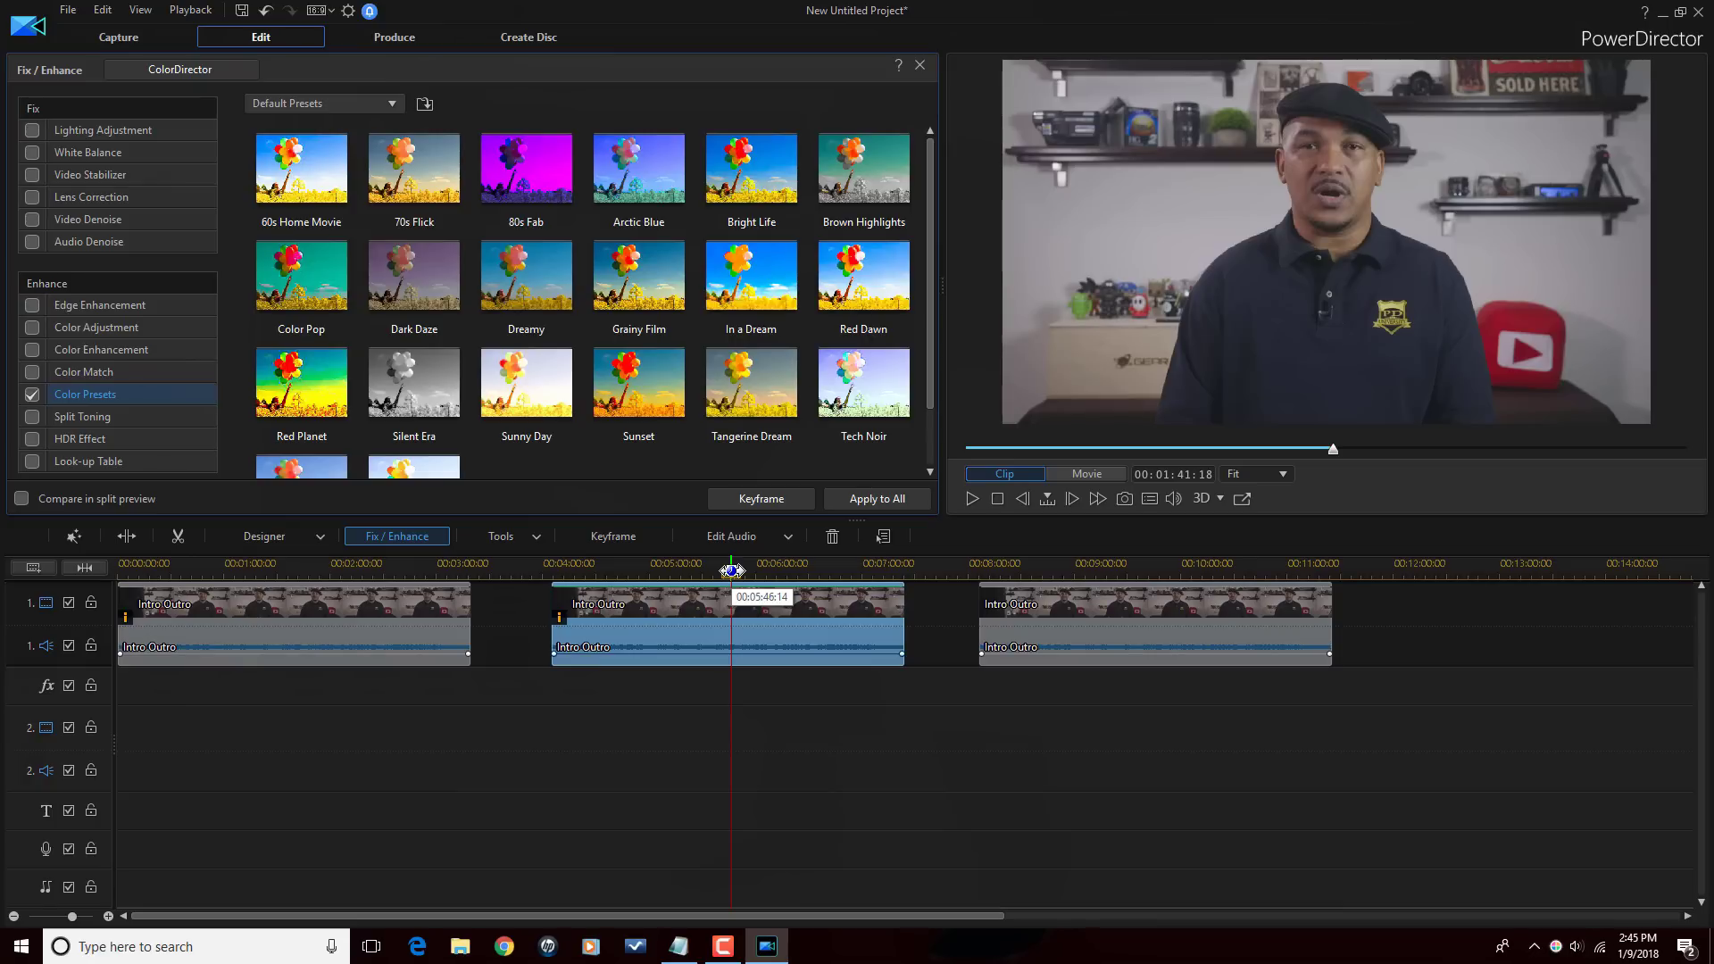
left_click(1168, 568)
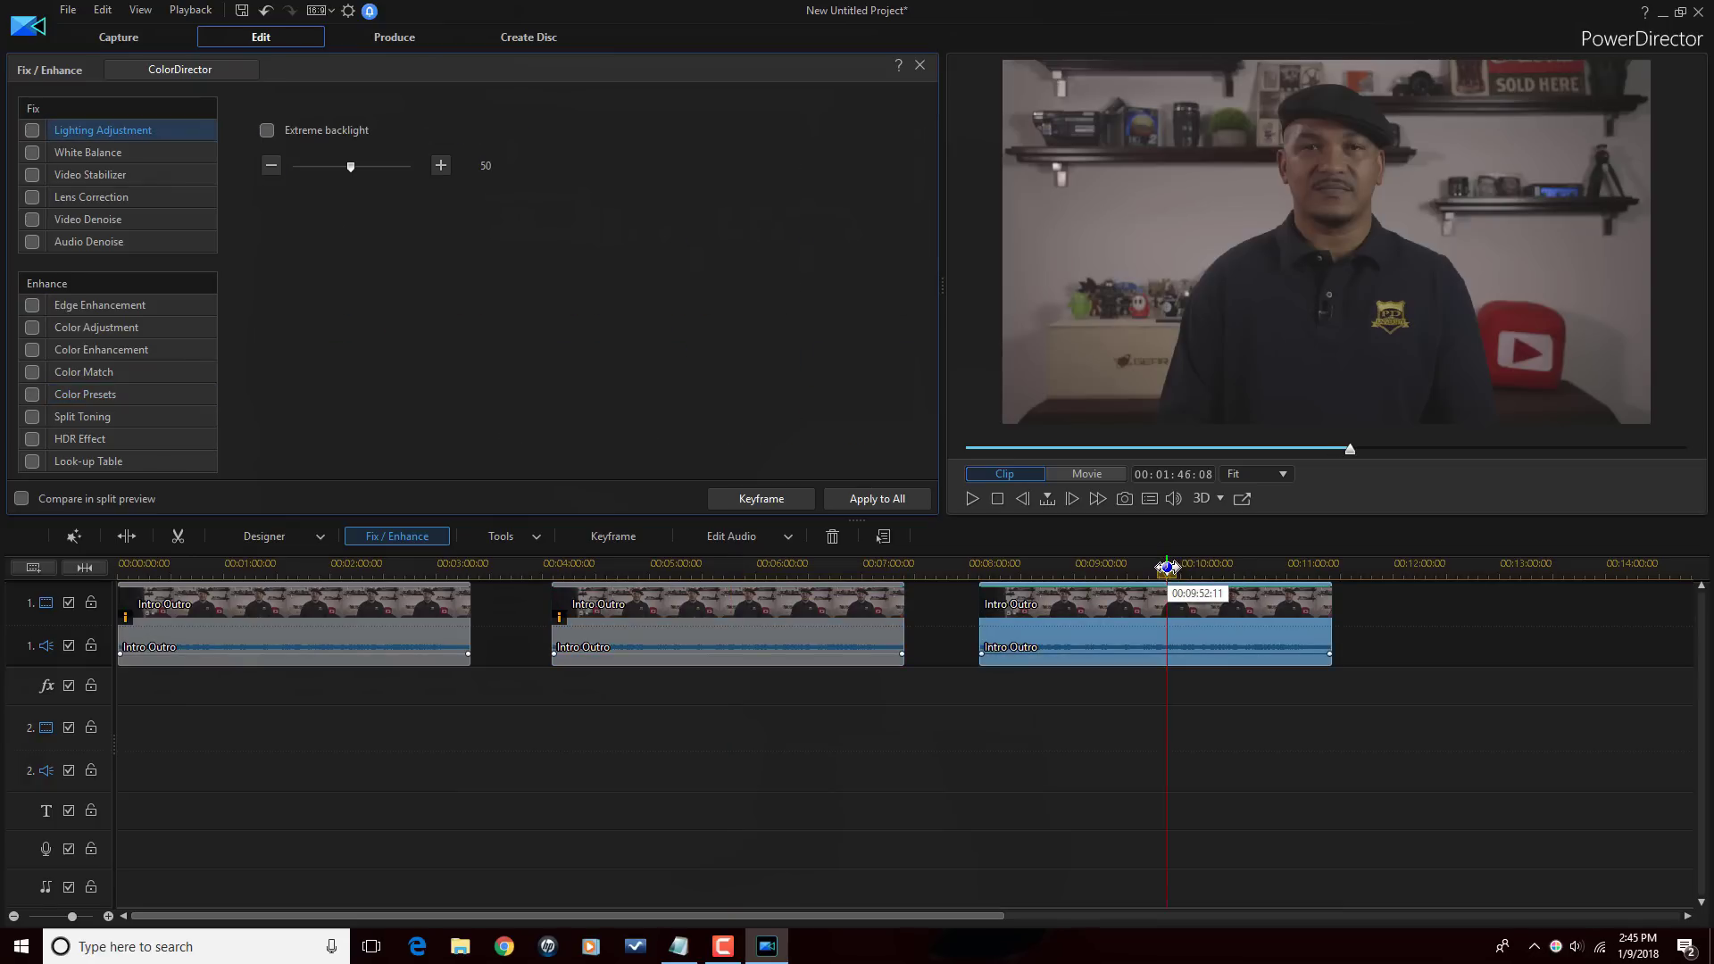
left_click_drag(1168, 568, 729, 572)
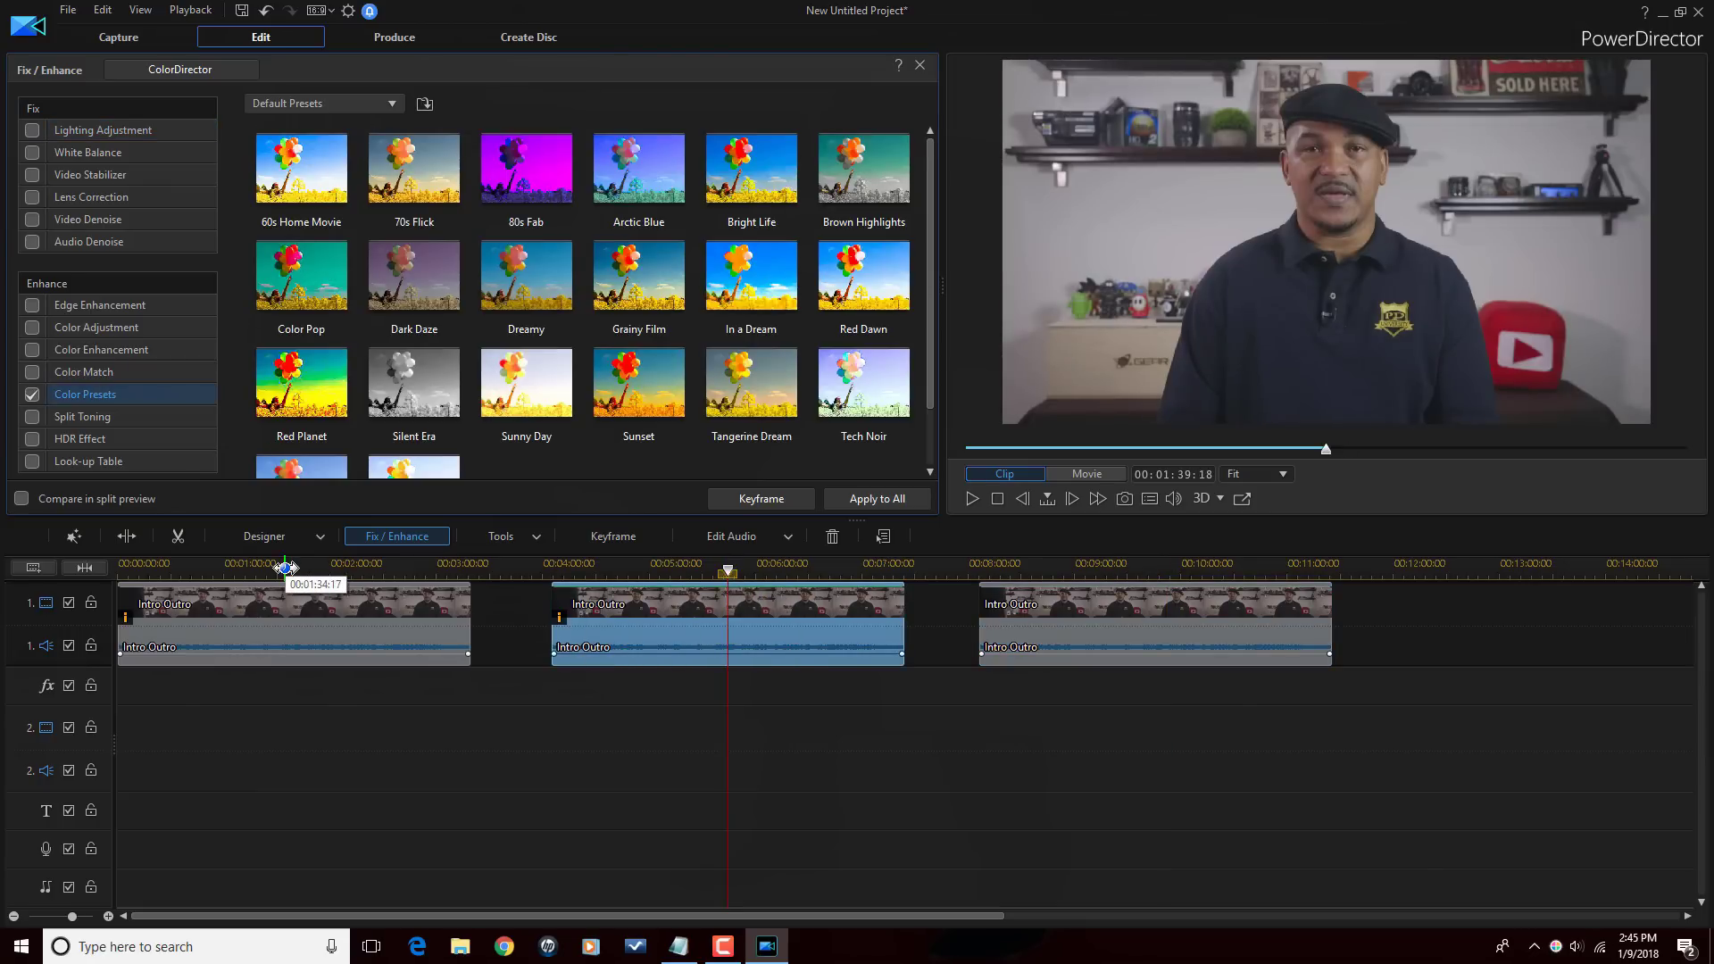
Step: Alternate between the first and middle clips to compare their colour corrections
left_click(286, 568)
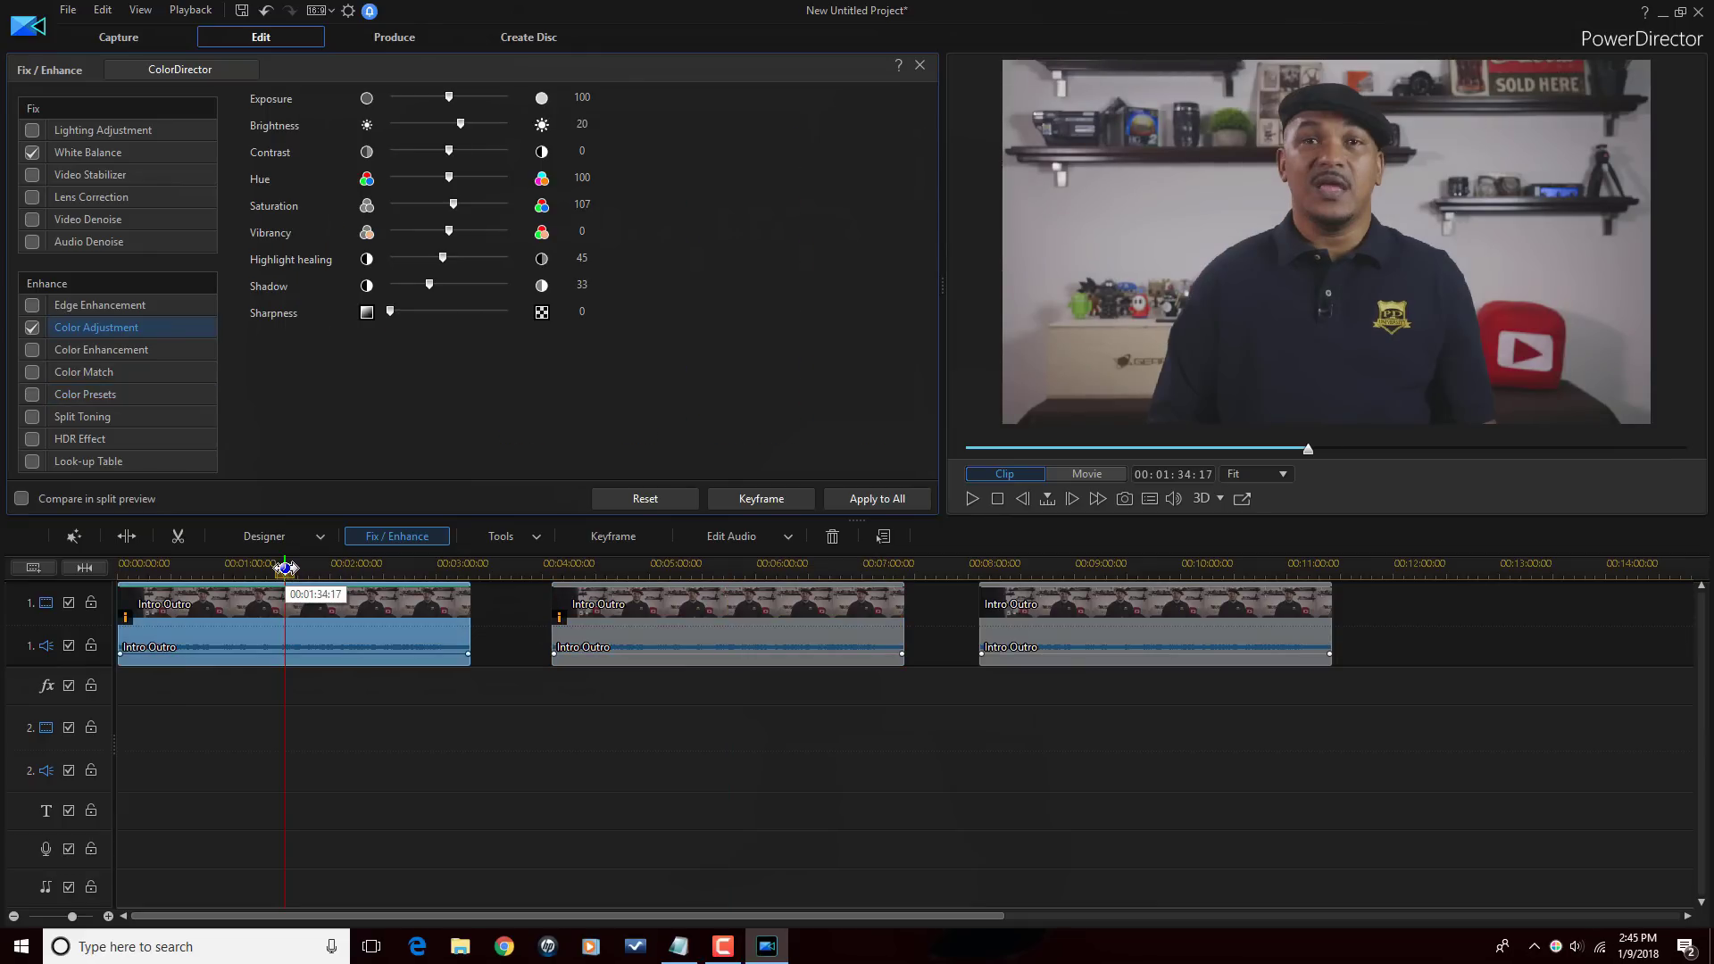
left_click(739, 564)
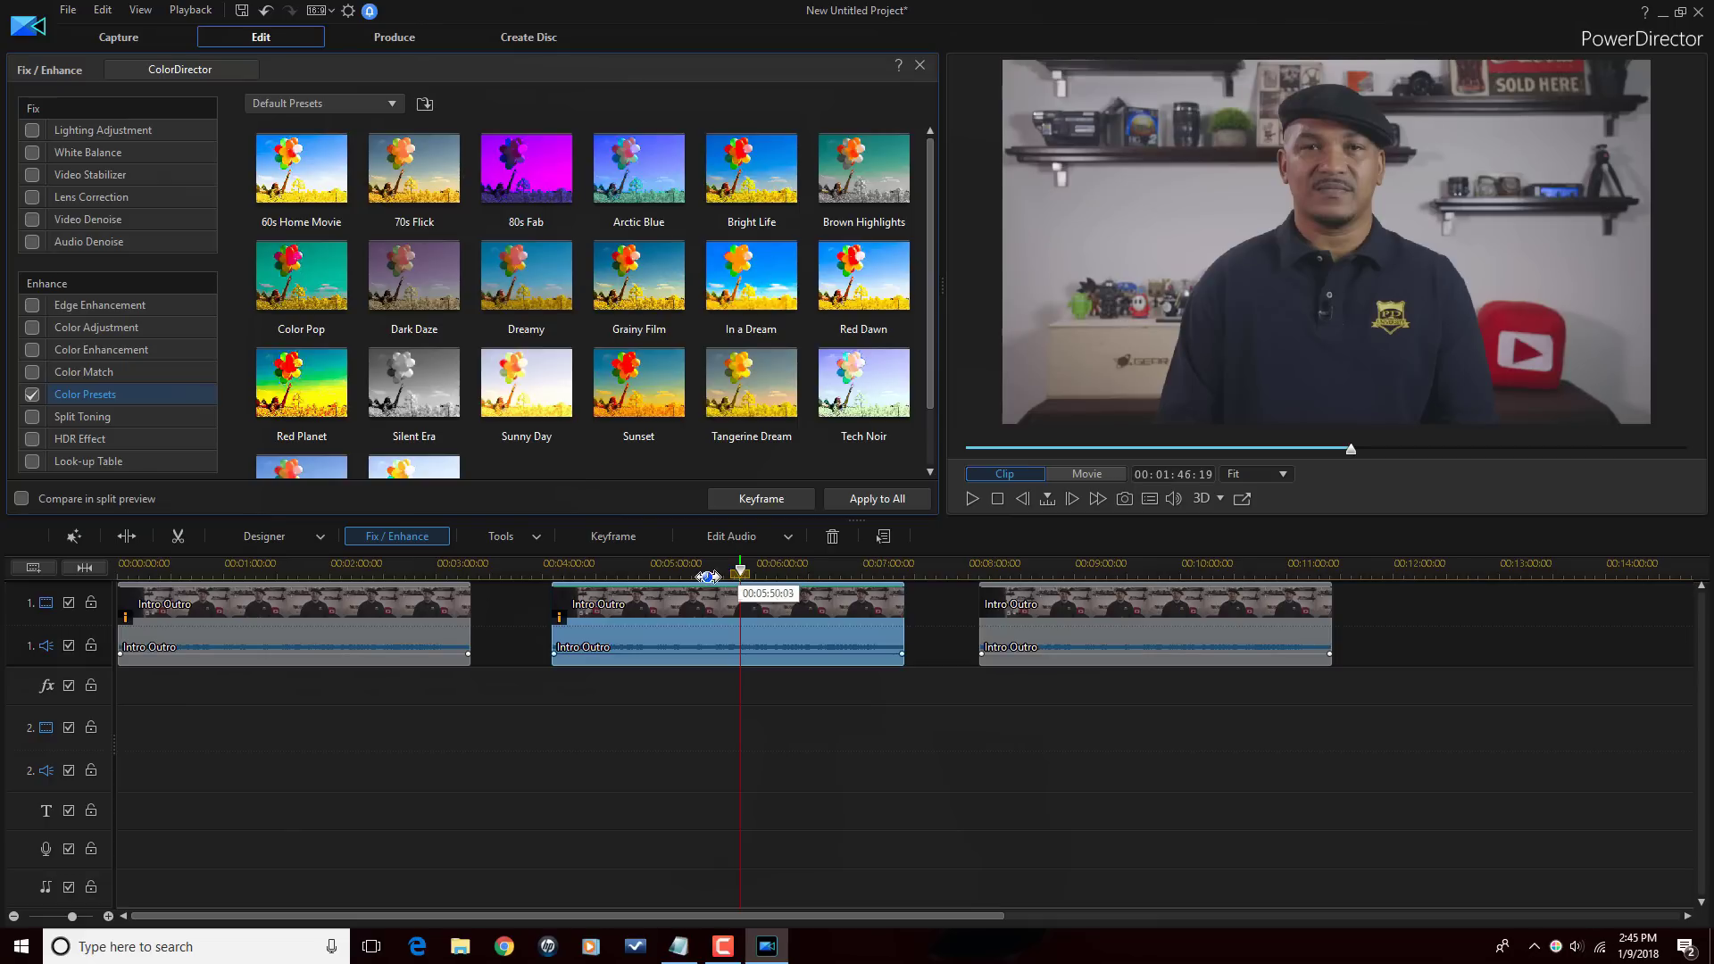
left_click(288, 565)
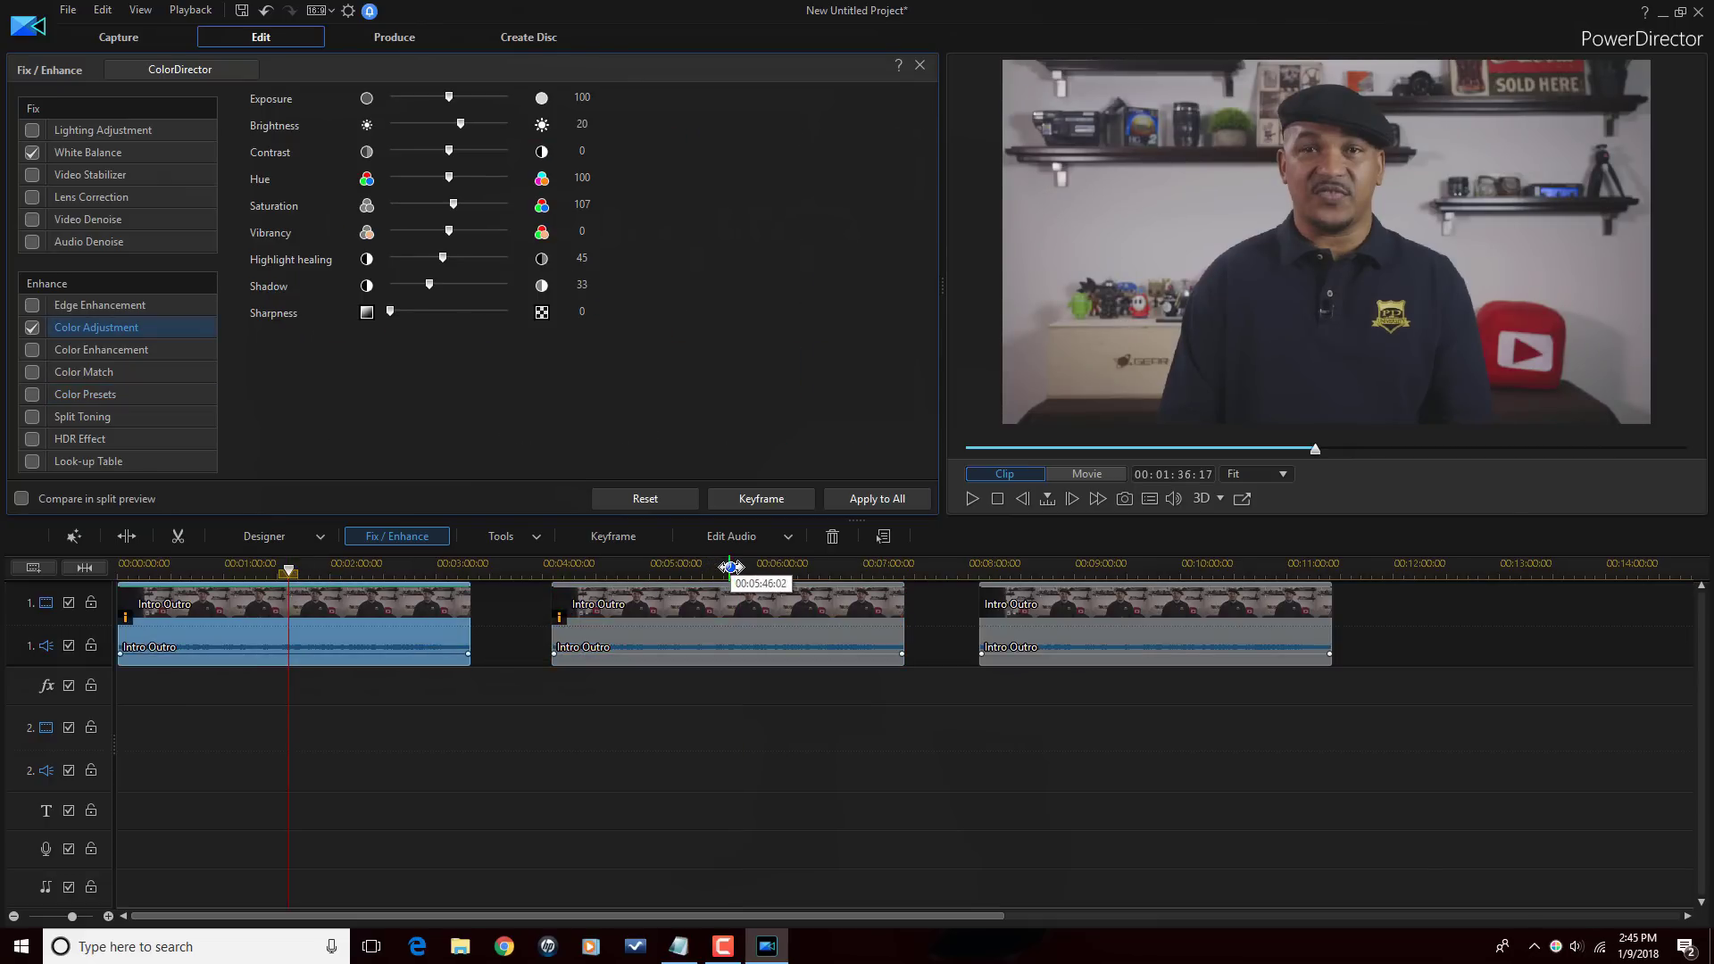
left_click(731, 567)
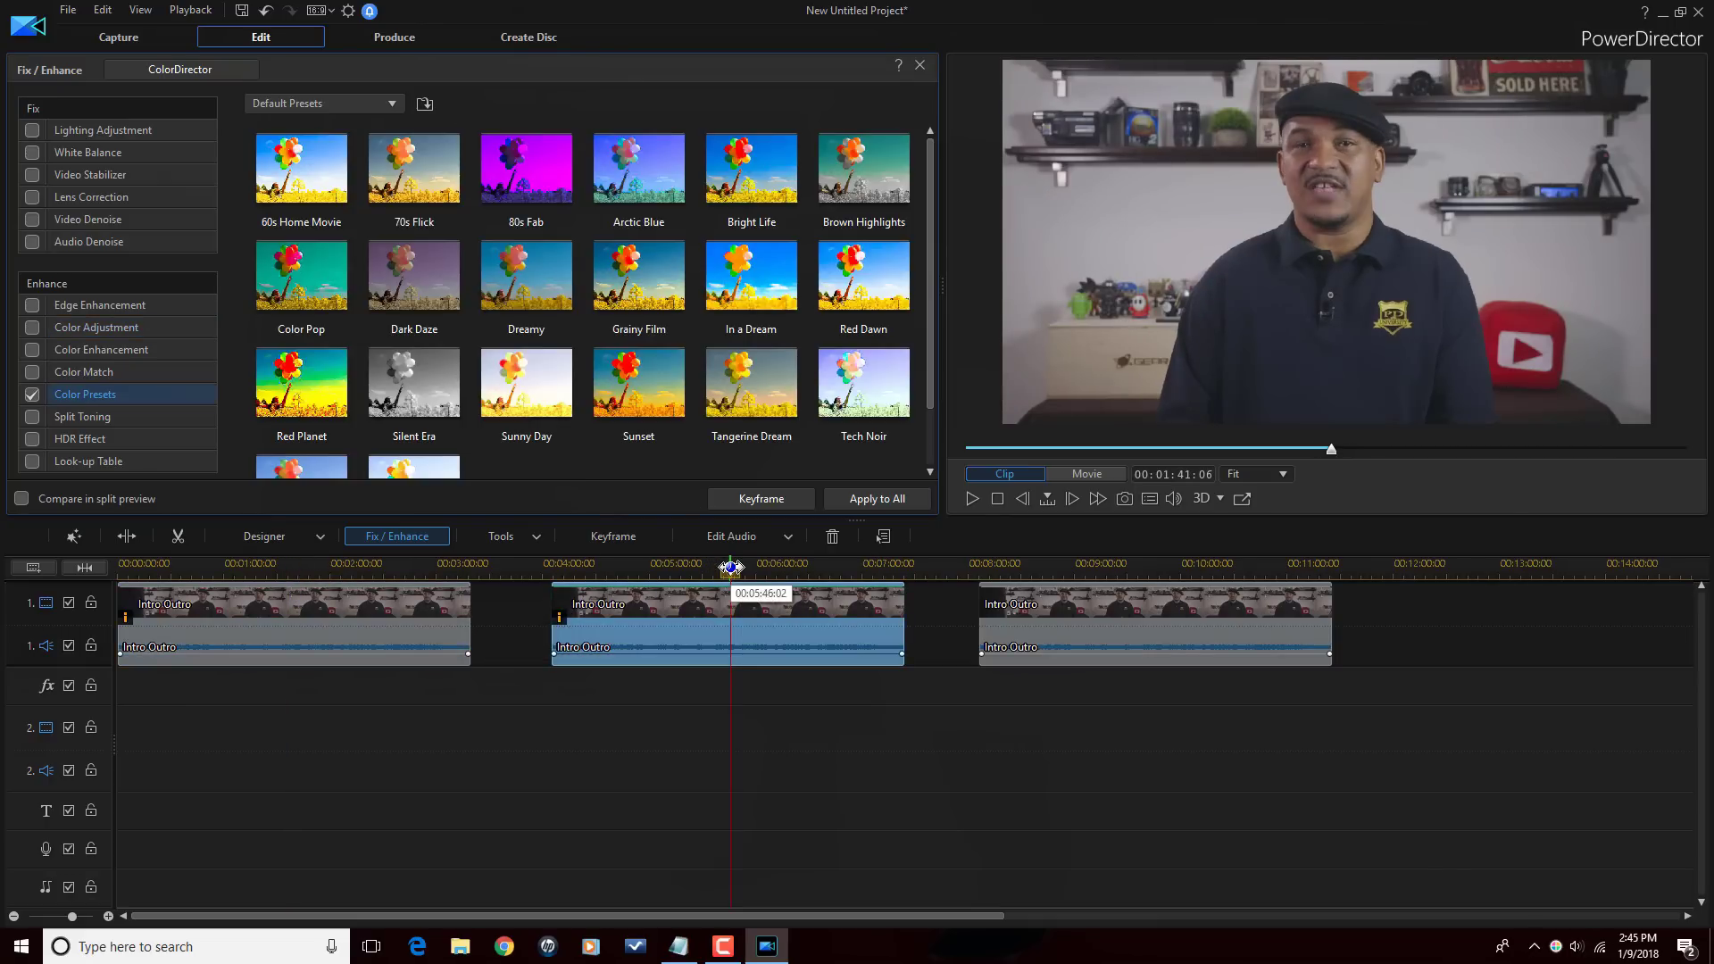
left_click(292, 566)
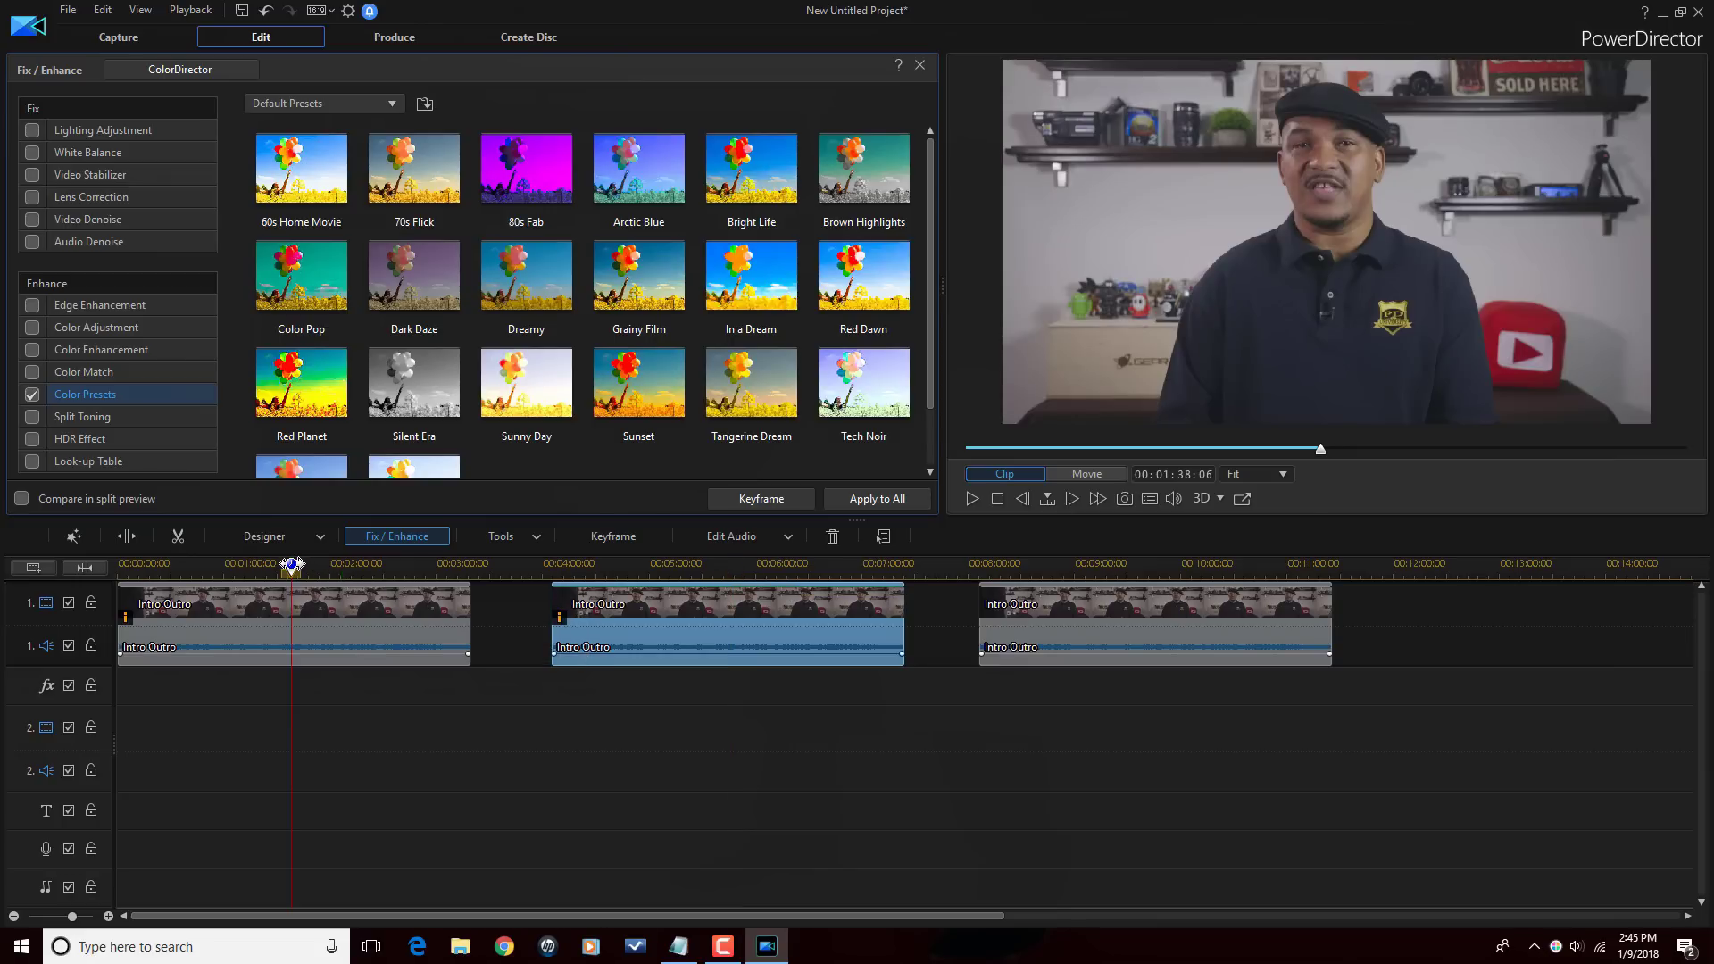
Step: Select the second clip to give it a colour preset, then select the third clip
left_click(730, 566)
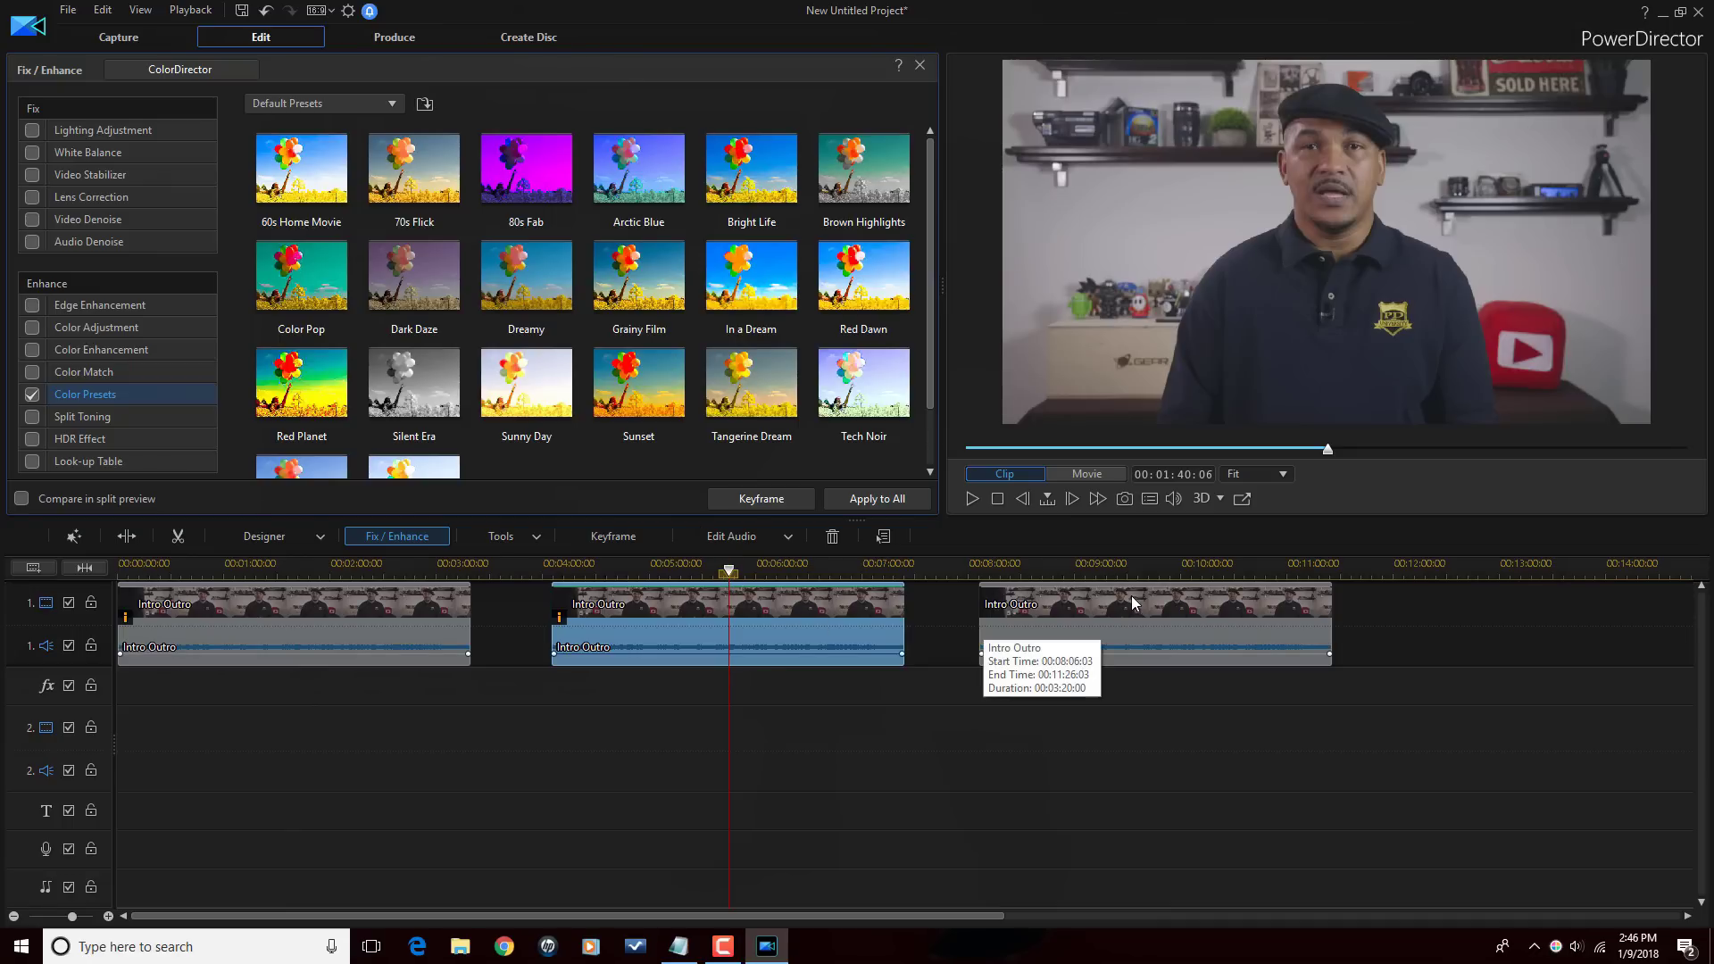
left_click(1158, 566)
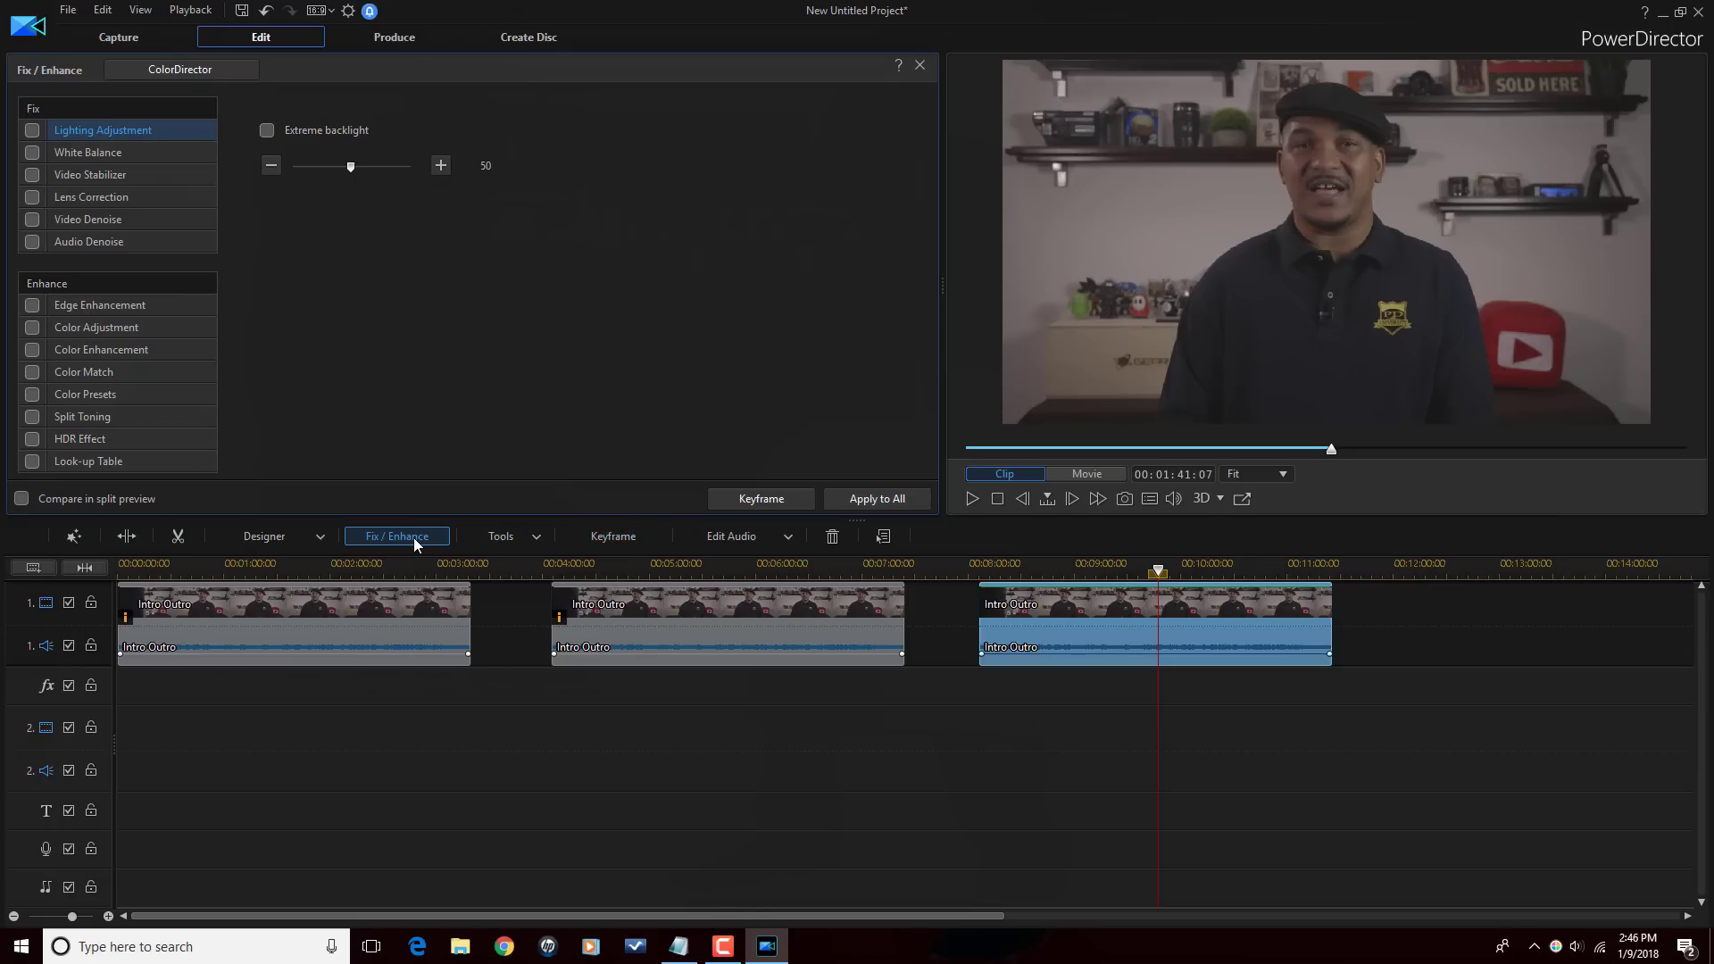
Step: Send the selected third Intro Outro clip to ColorDirector
left_click(193, 72)
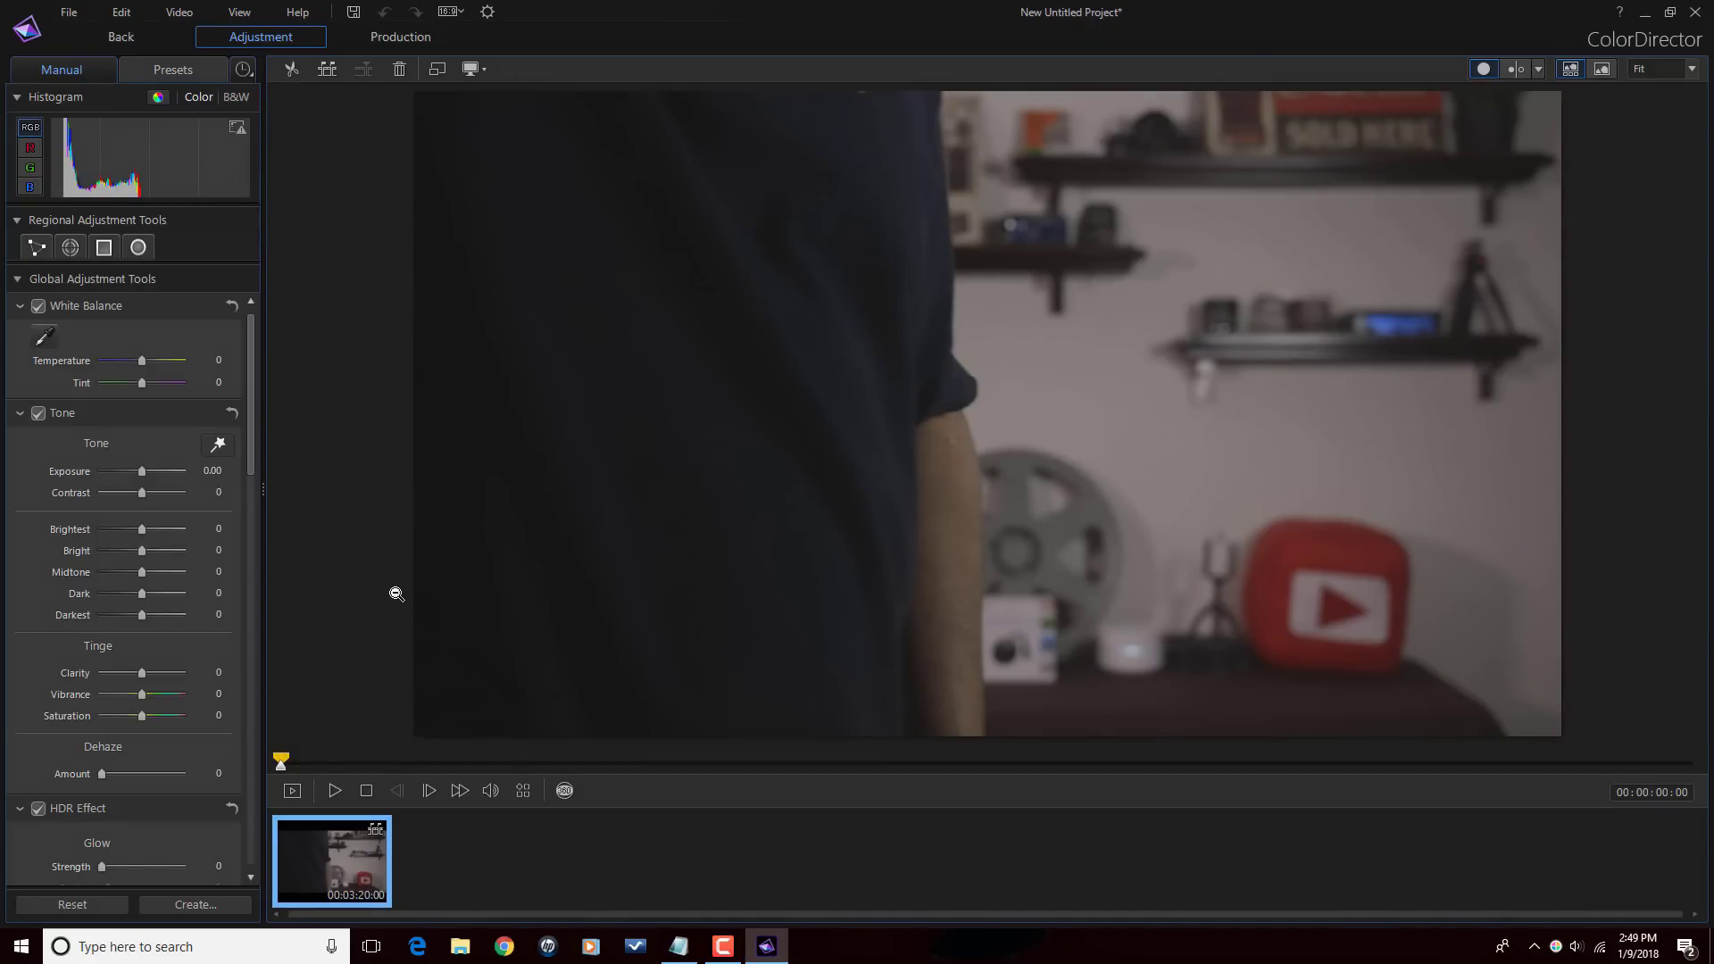
Step: On a presenter frame, pull the RGB curve's bright end down and add a lifted dark point
left_click(312, 764)
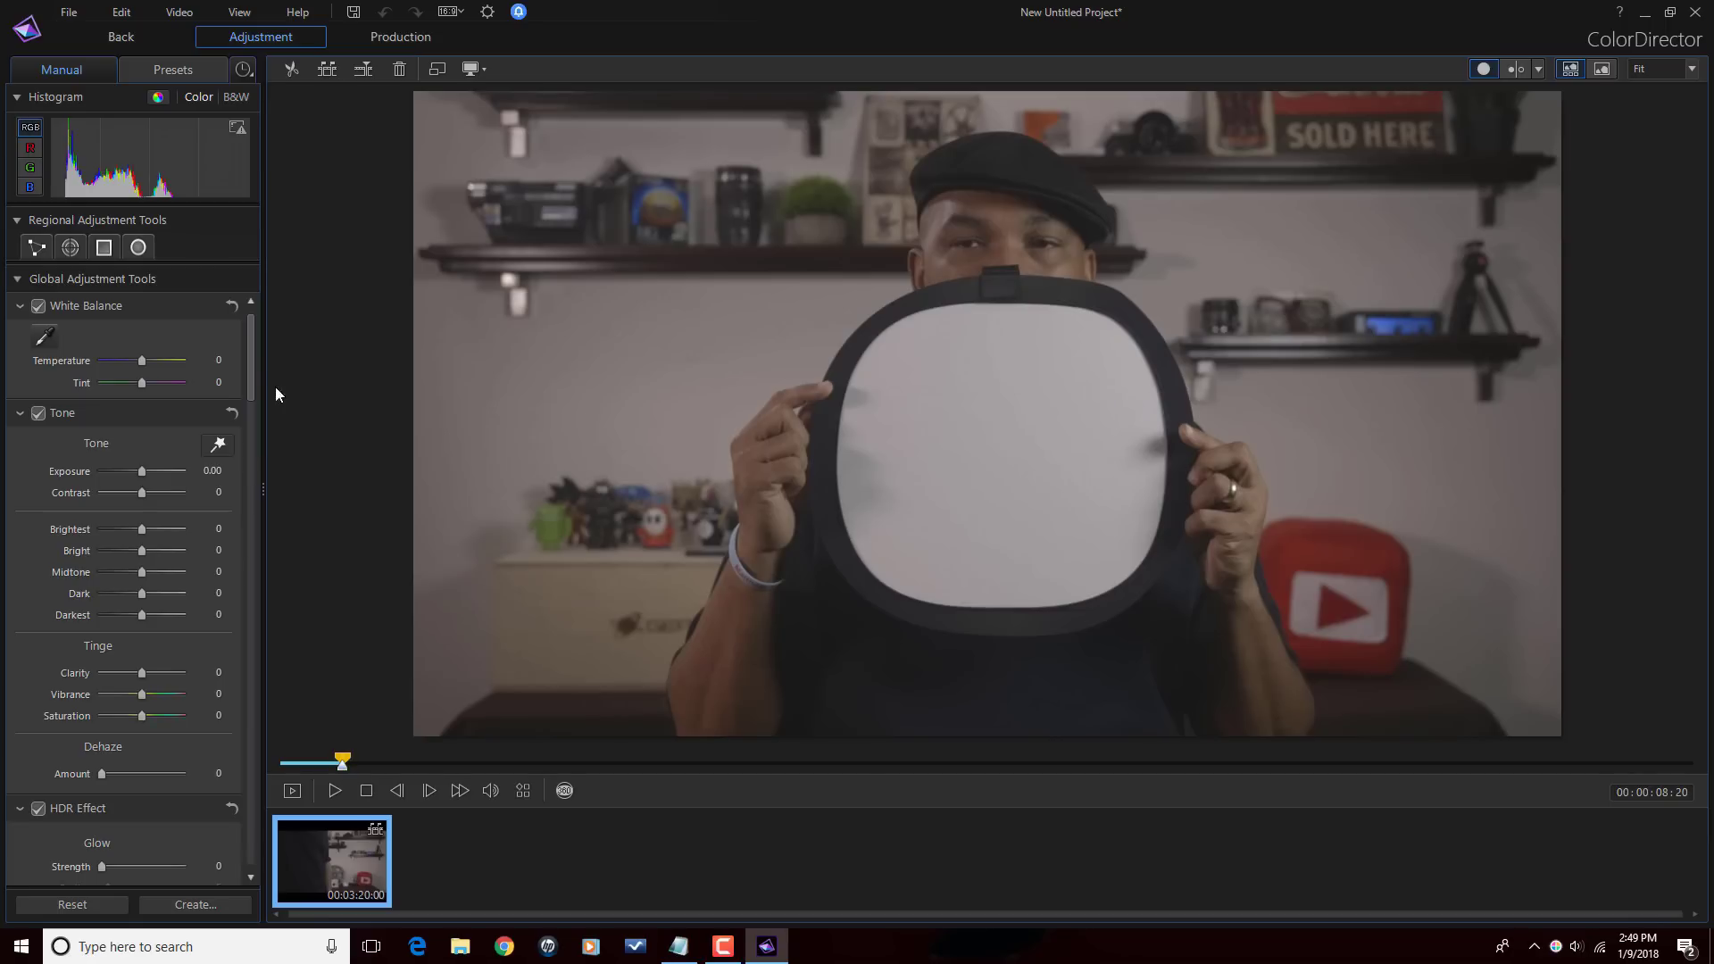
mouse_move(247, 357)
left_mouse_down()
mouse_move(269, 475)
mouse_move(275, 459)
left_mouse_up()
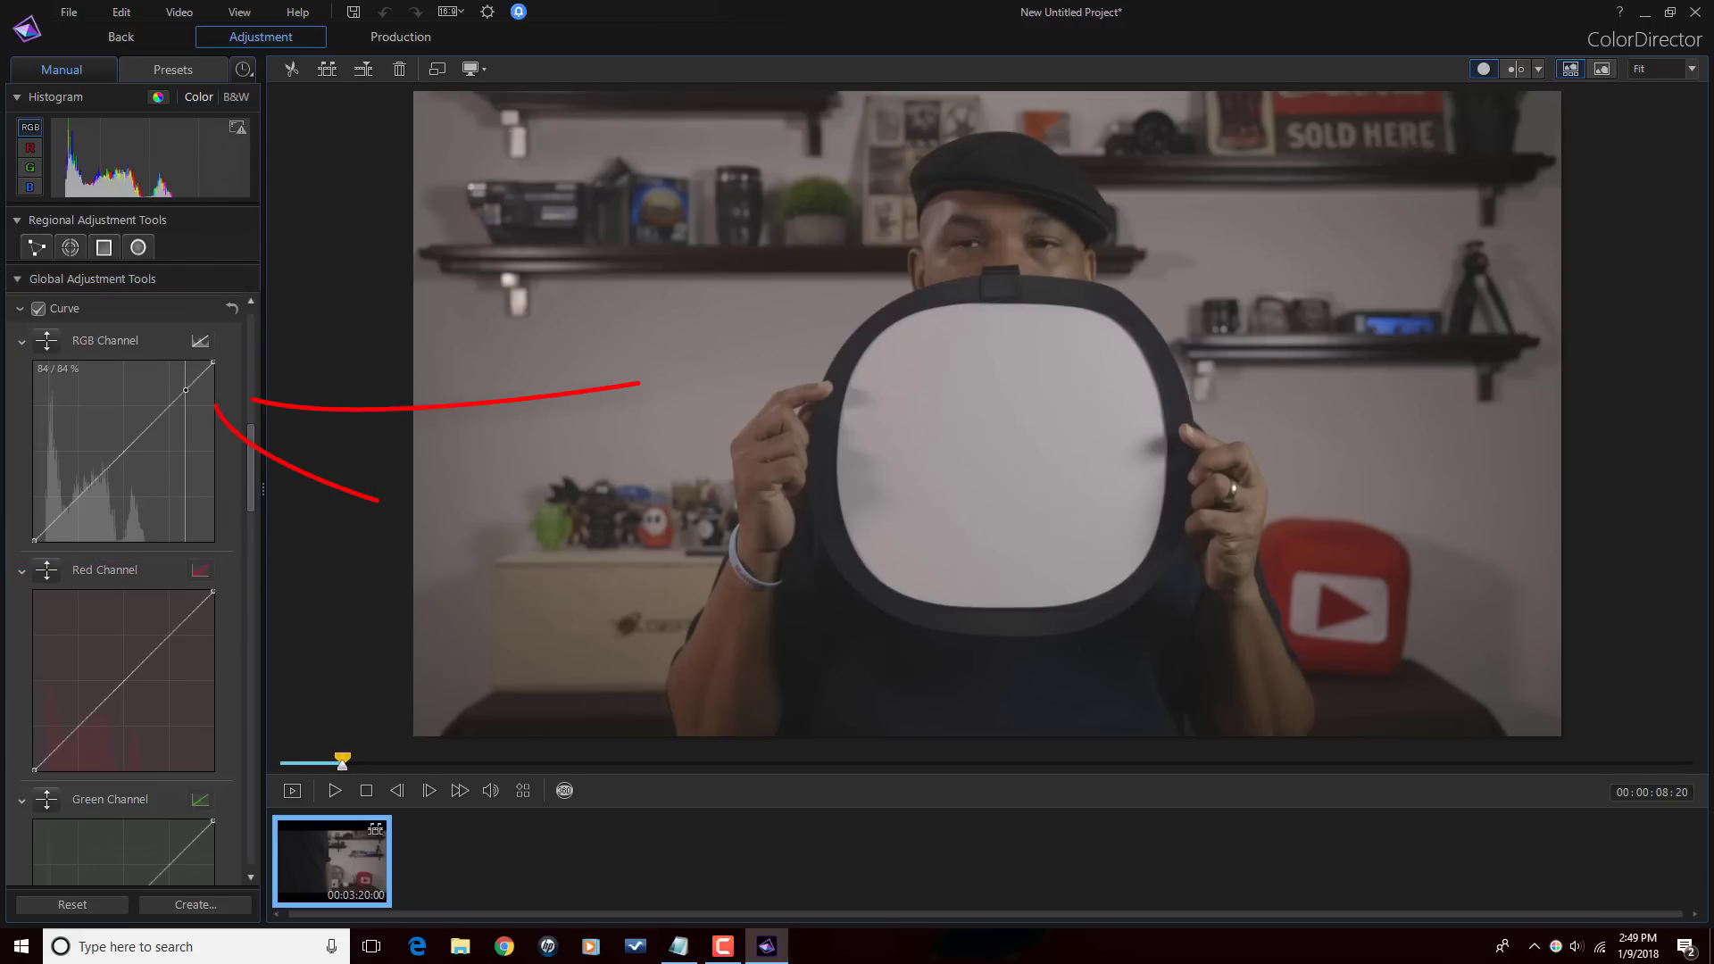
left_click_drag(186, 390, 189, 399)
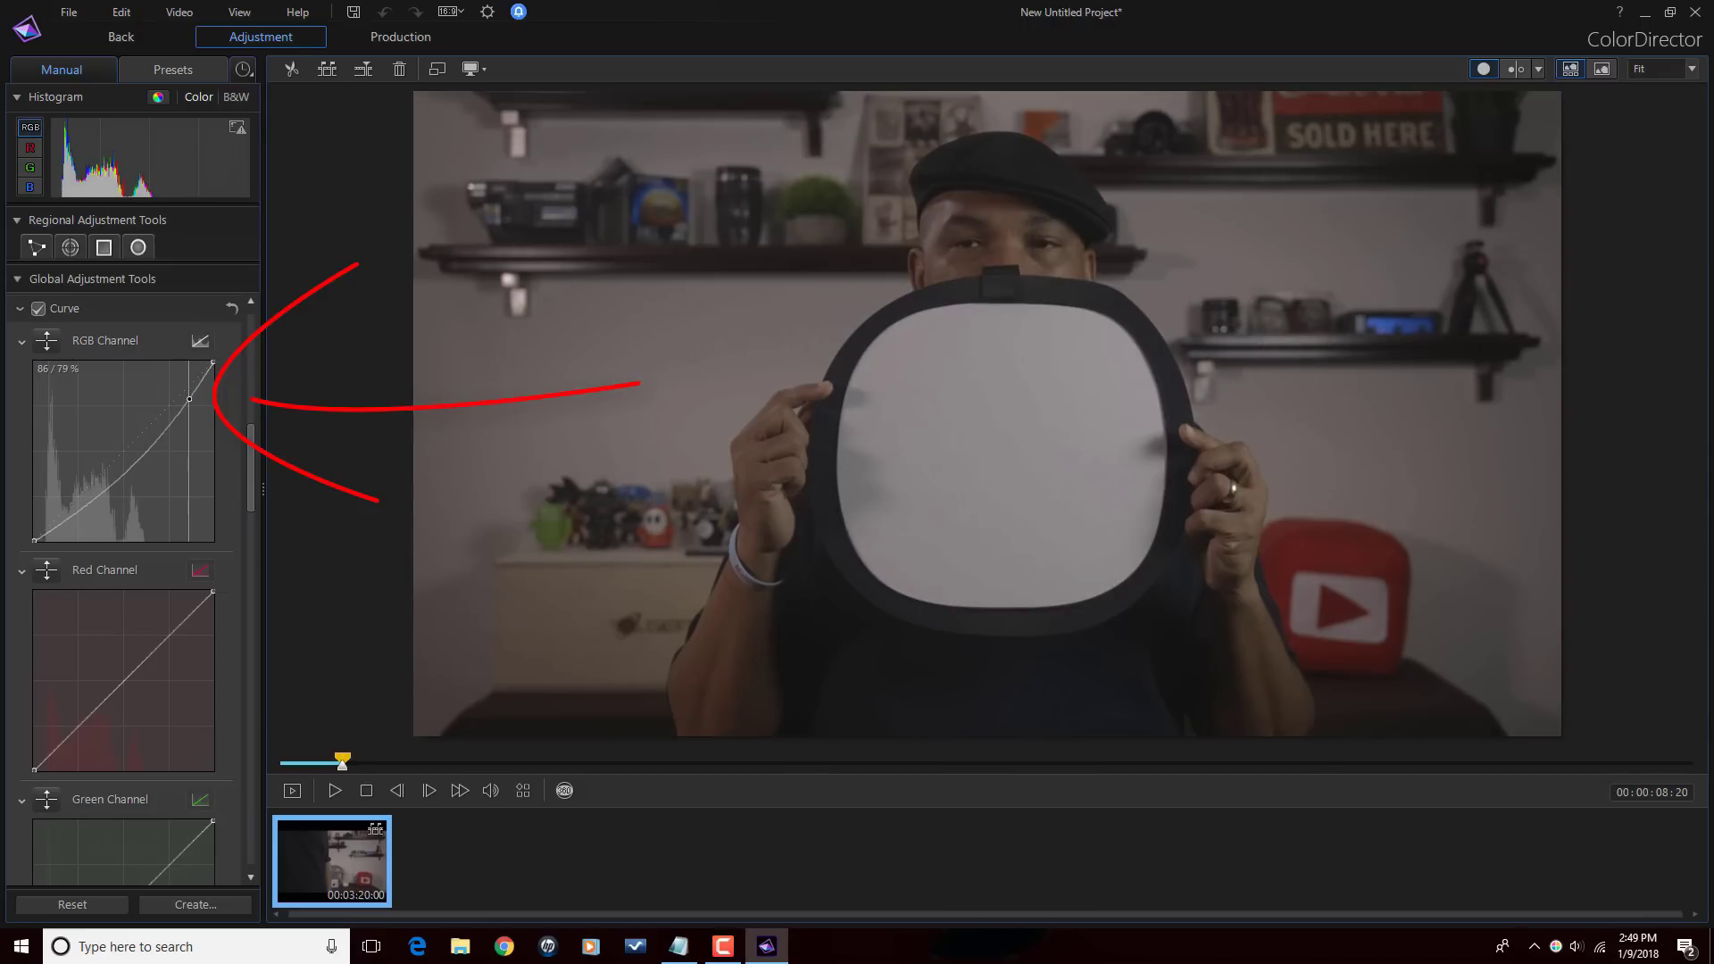
left_click_drag(71, 497, 62, 491)
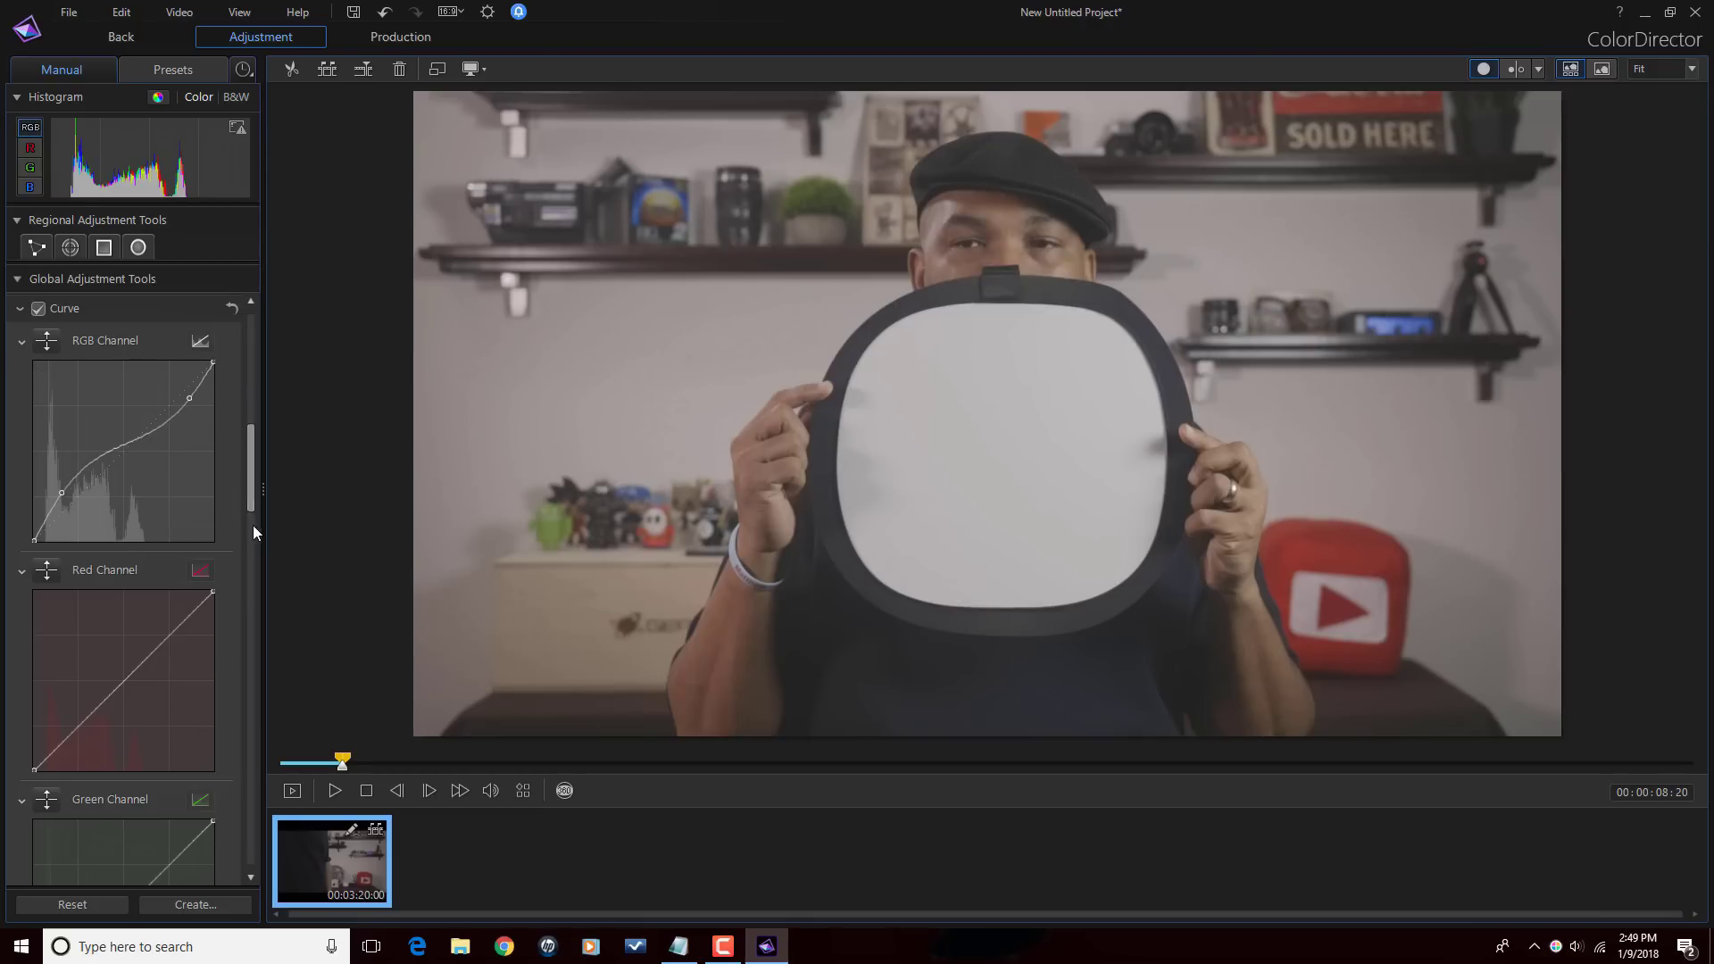
Step: Fine-tune the RGB curve, raising the shadow point slightly and adding another point
scroll(254, 473, "up", 5)
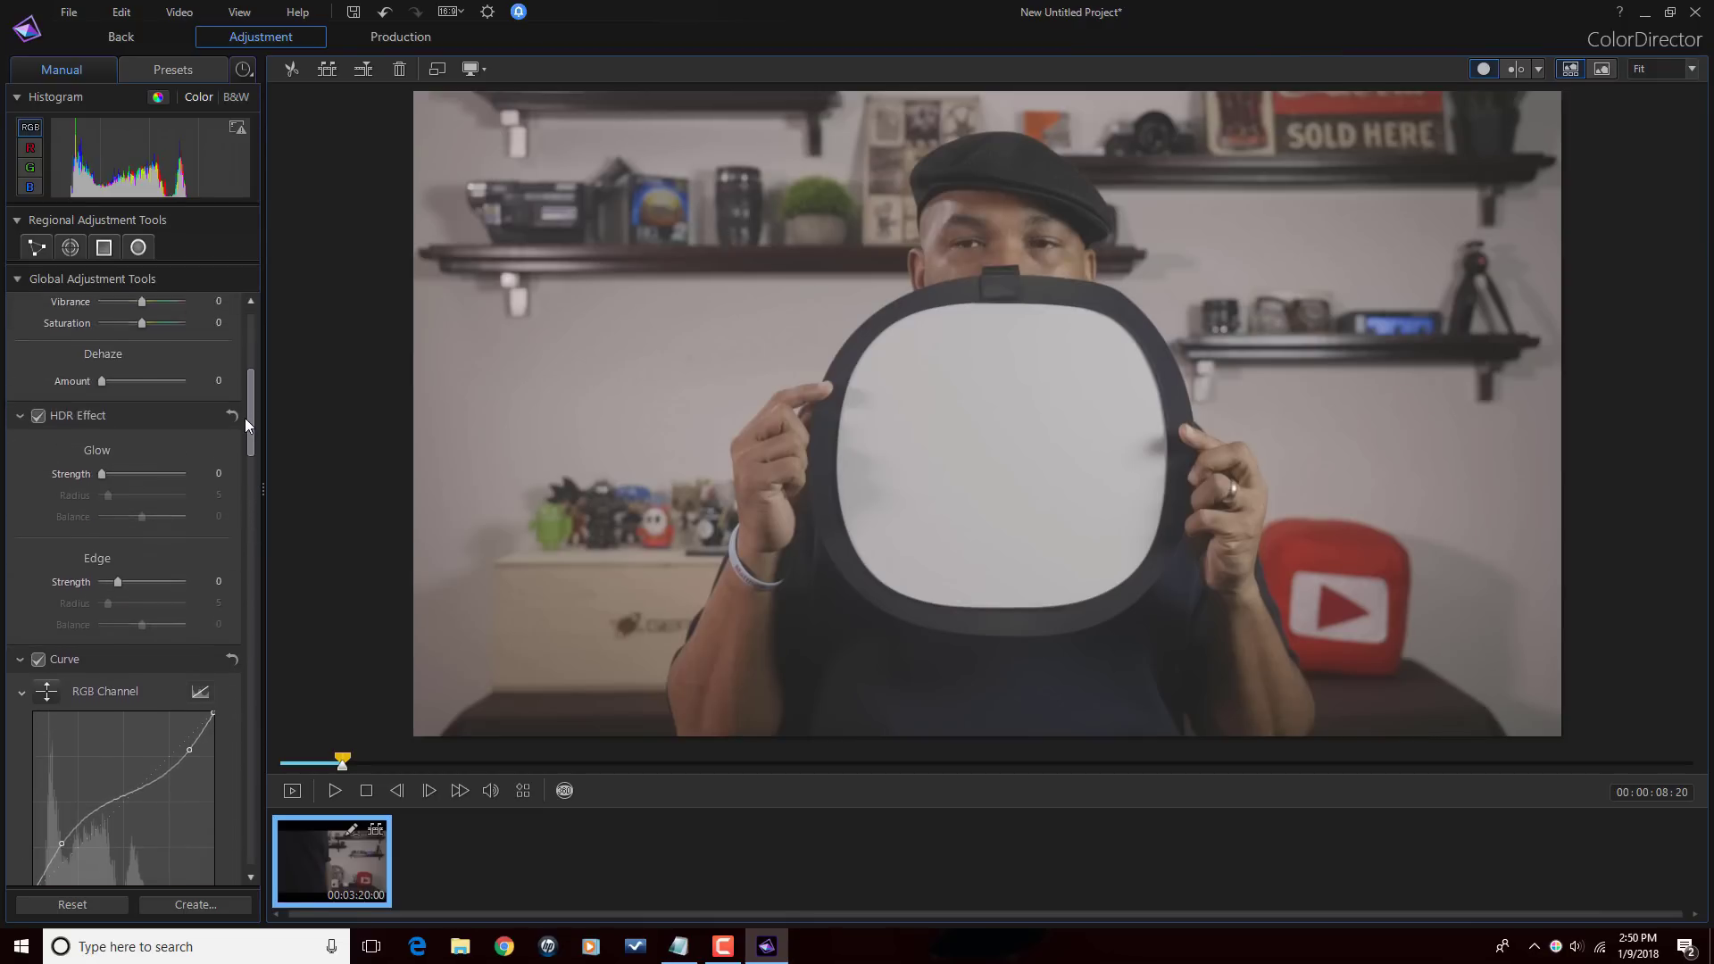
scroll(245, 446, "down", 5)
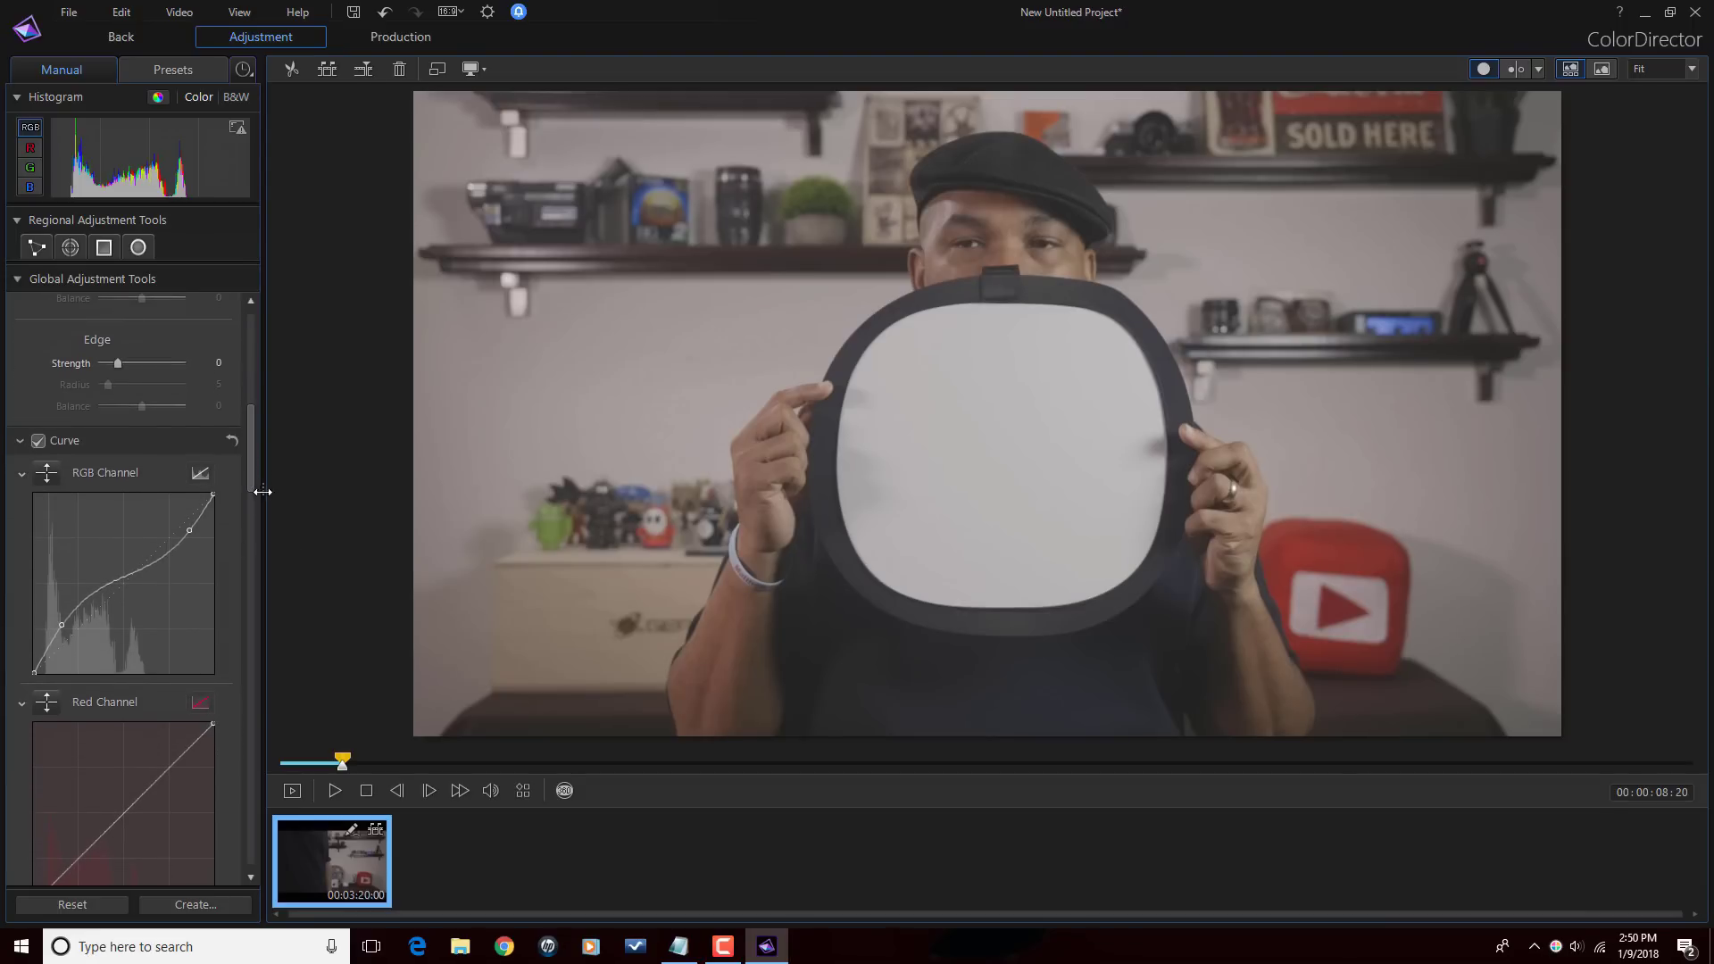
left_click_drag(252, 473, 243, 394)
scroll(258, 455, "down", 5)
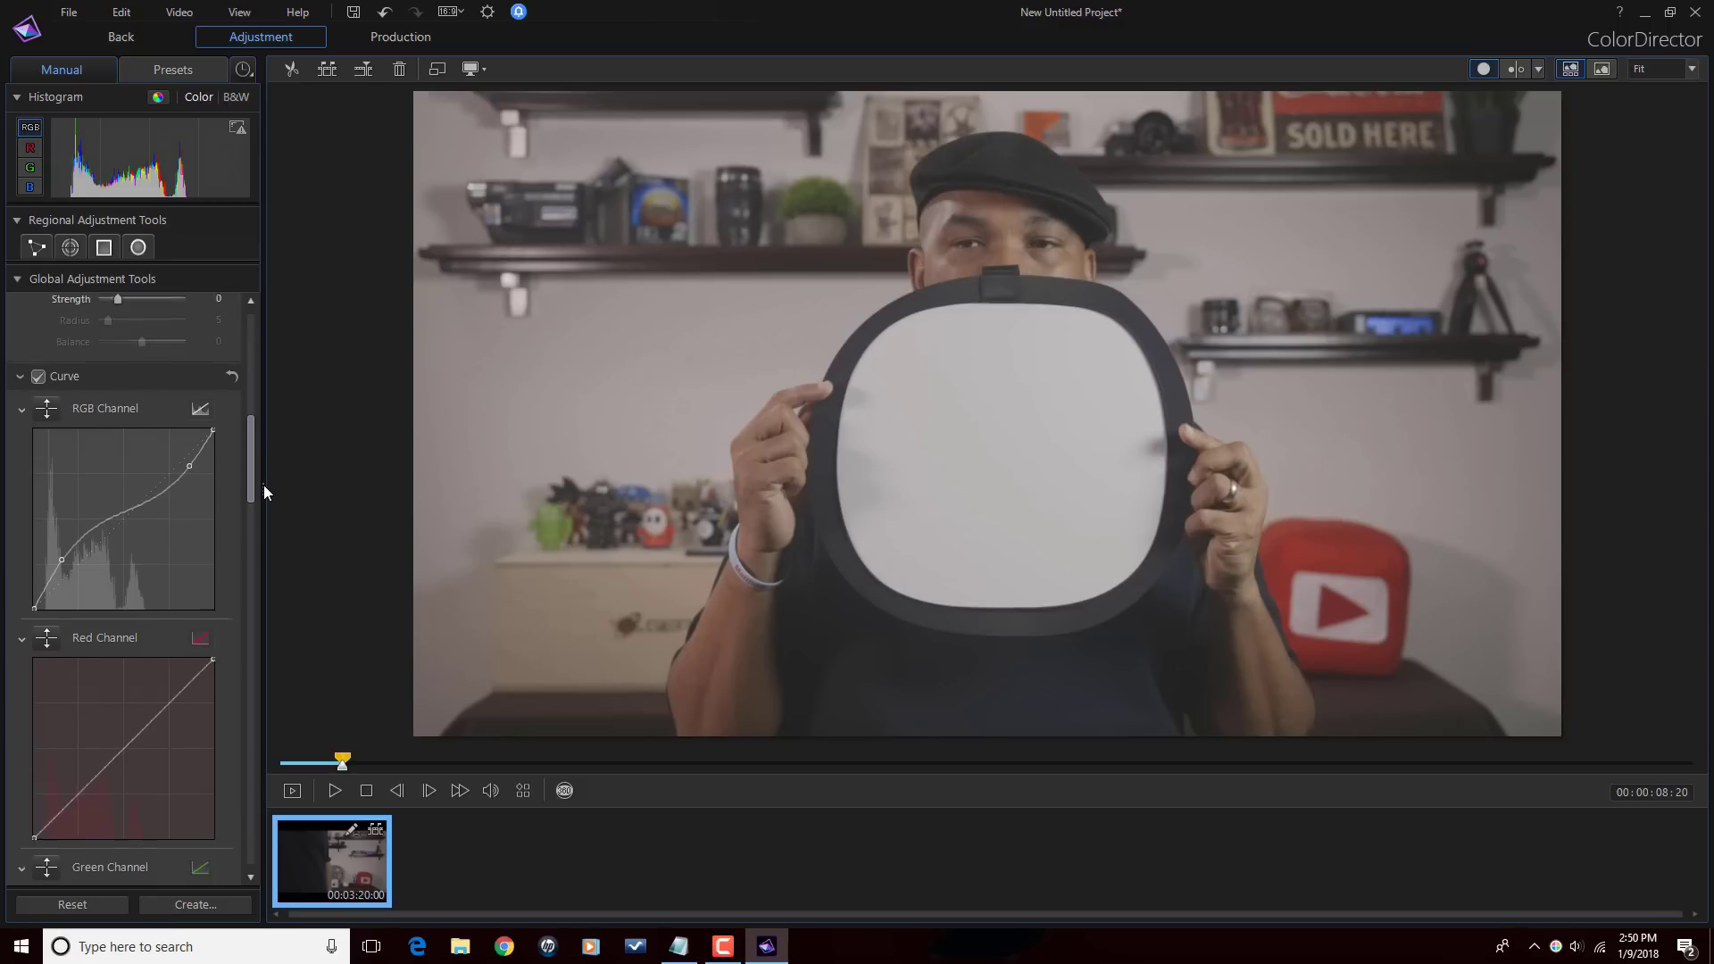
scroll(264, 497, "up", 1)
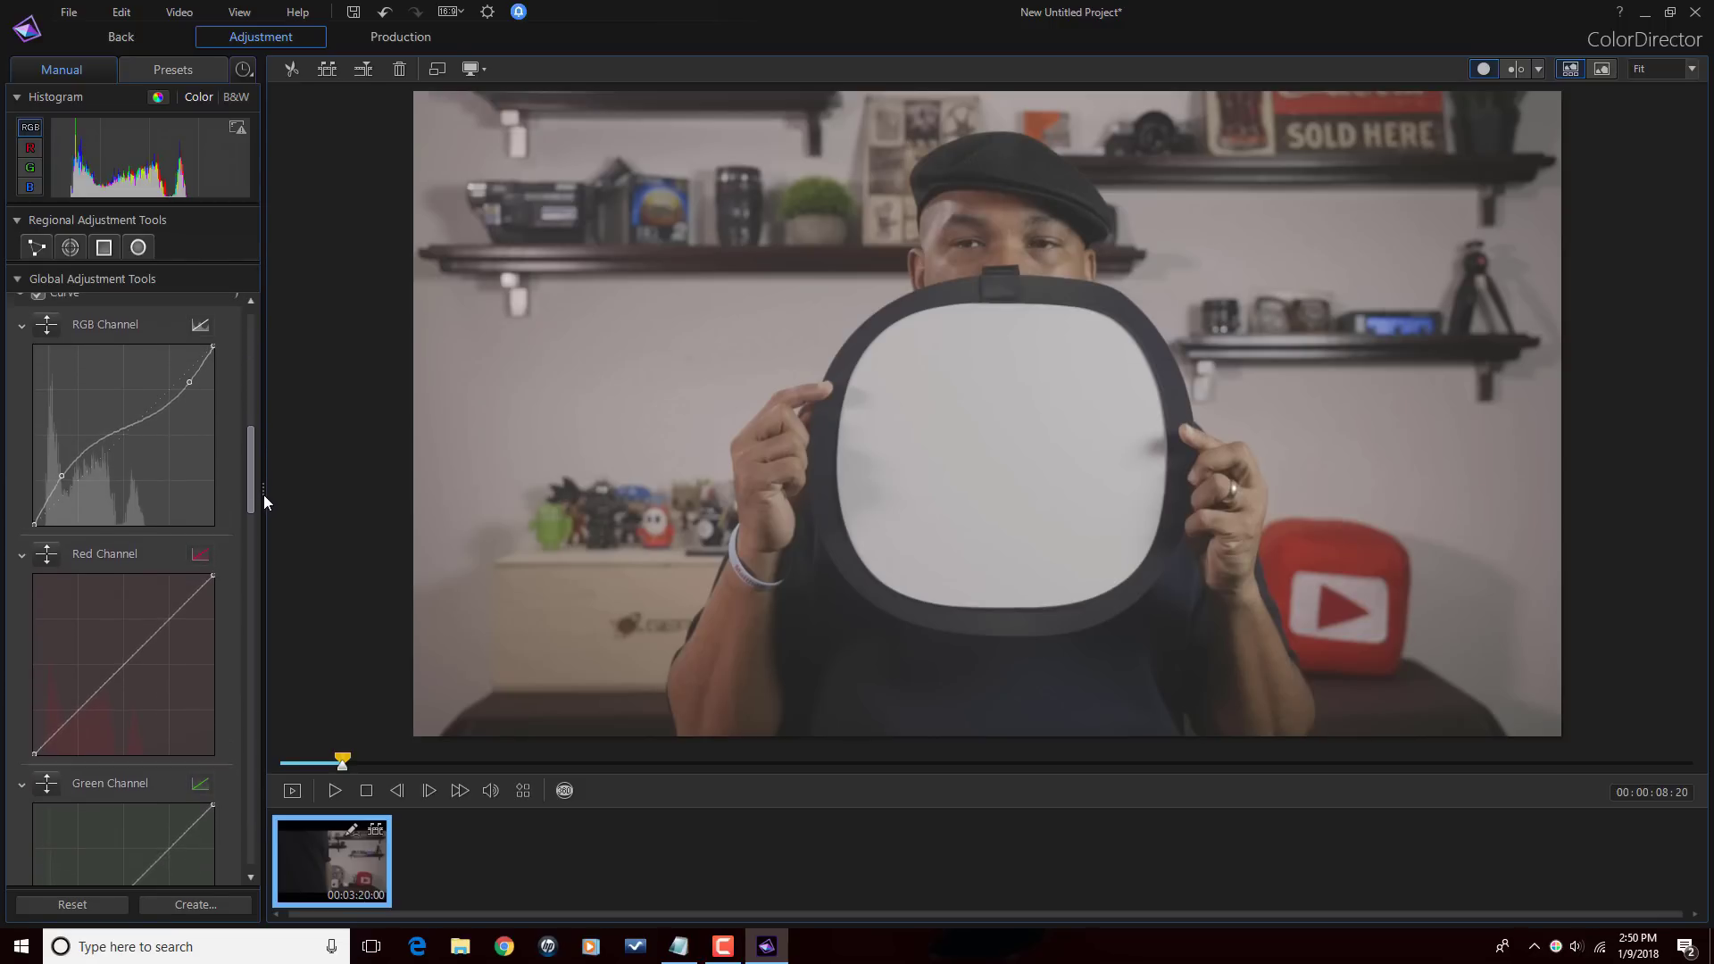
left_click_drag(60, 486, 61, 480)
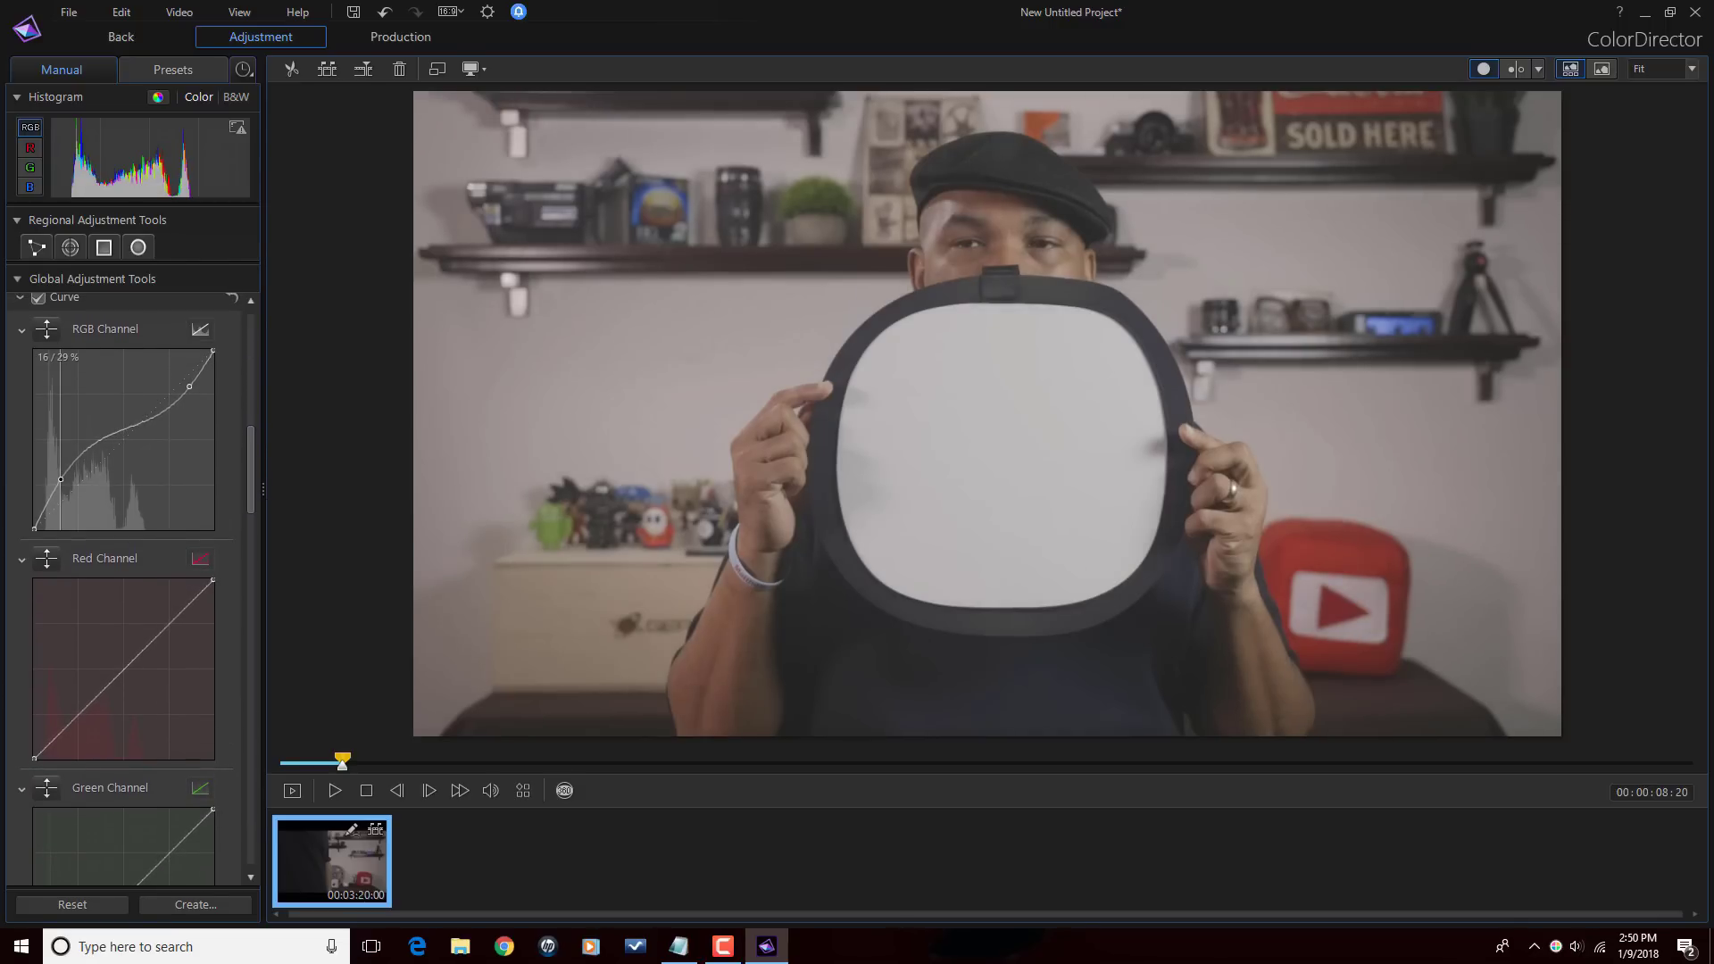
left_click(189, 390)
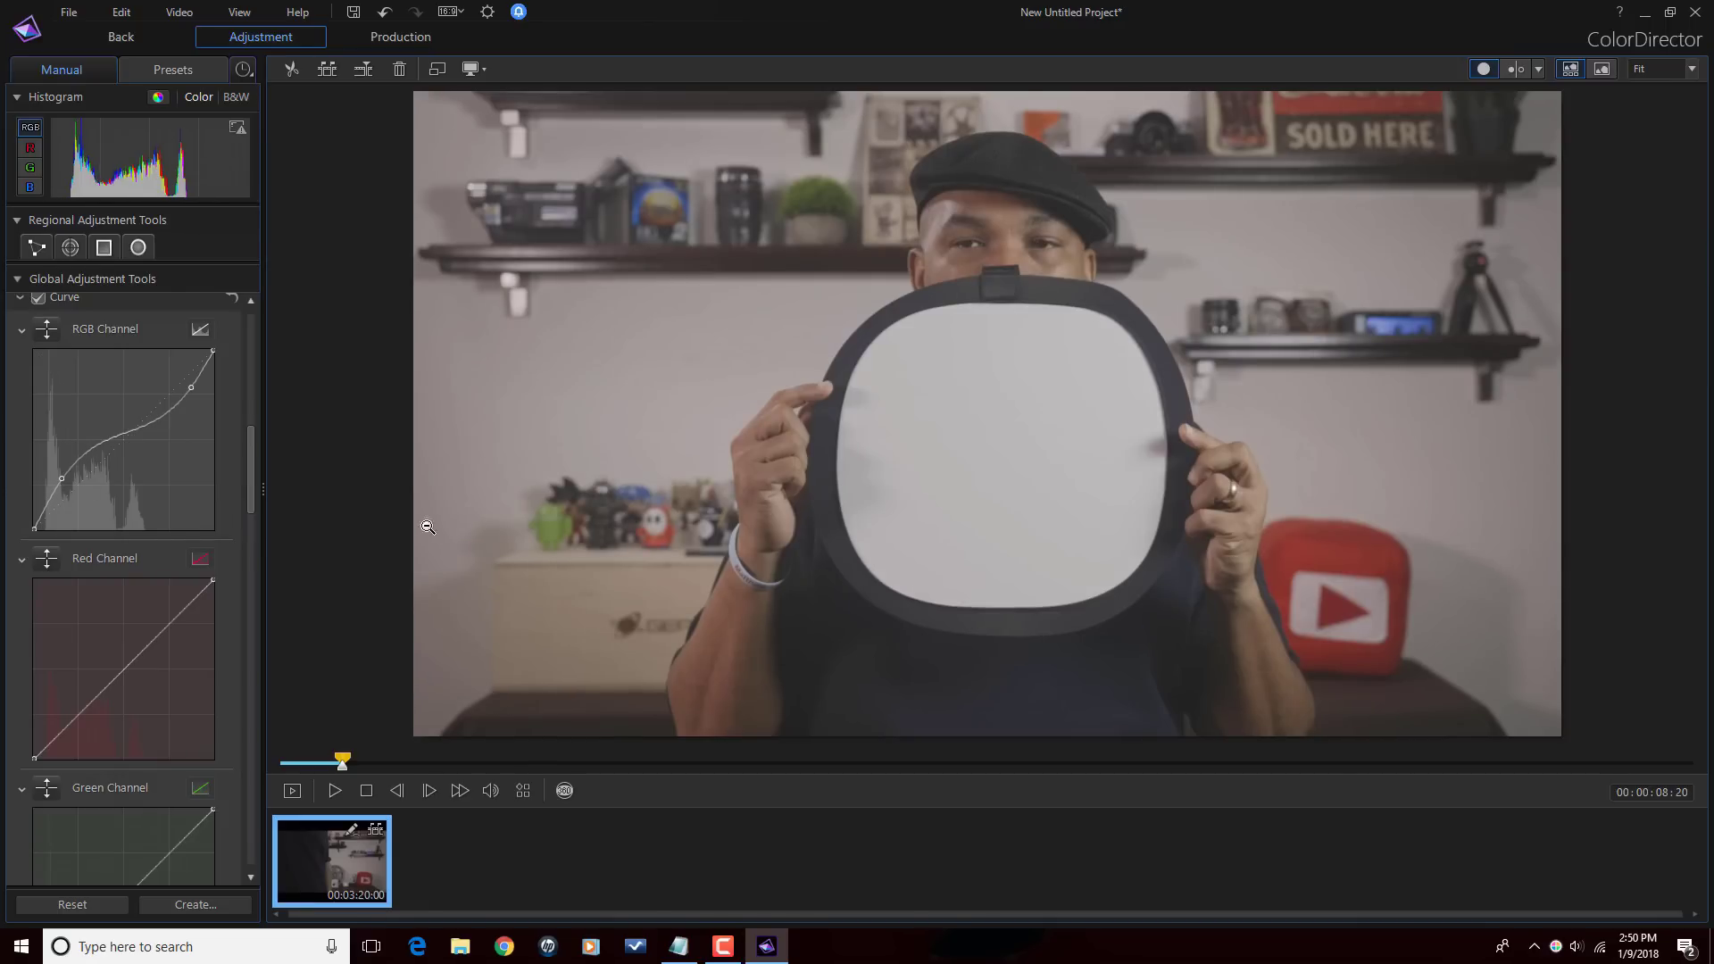
scroll(249, 477, "up", 2)
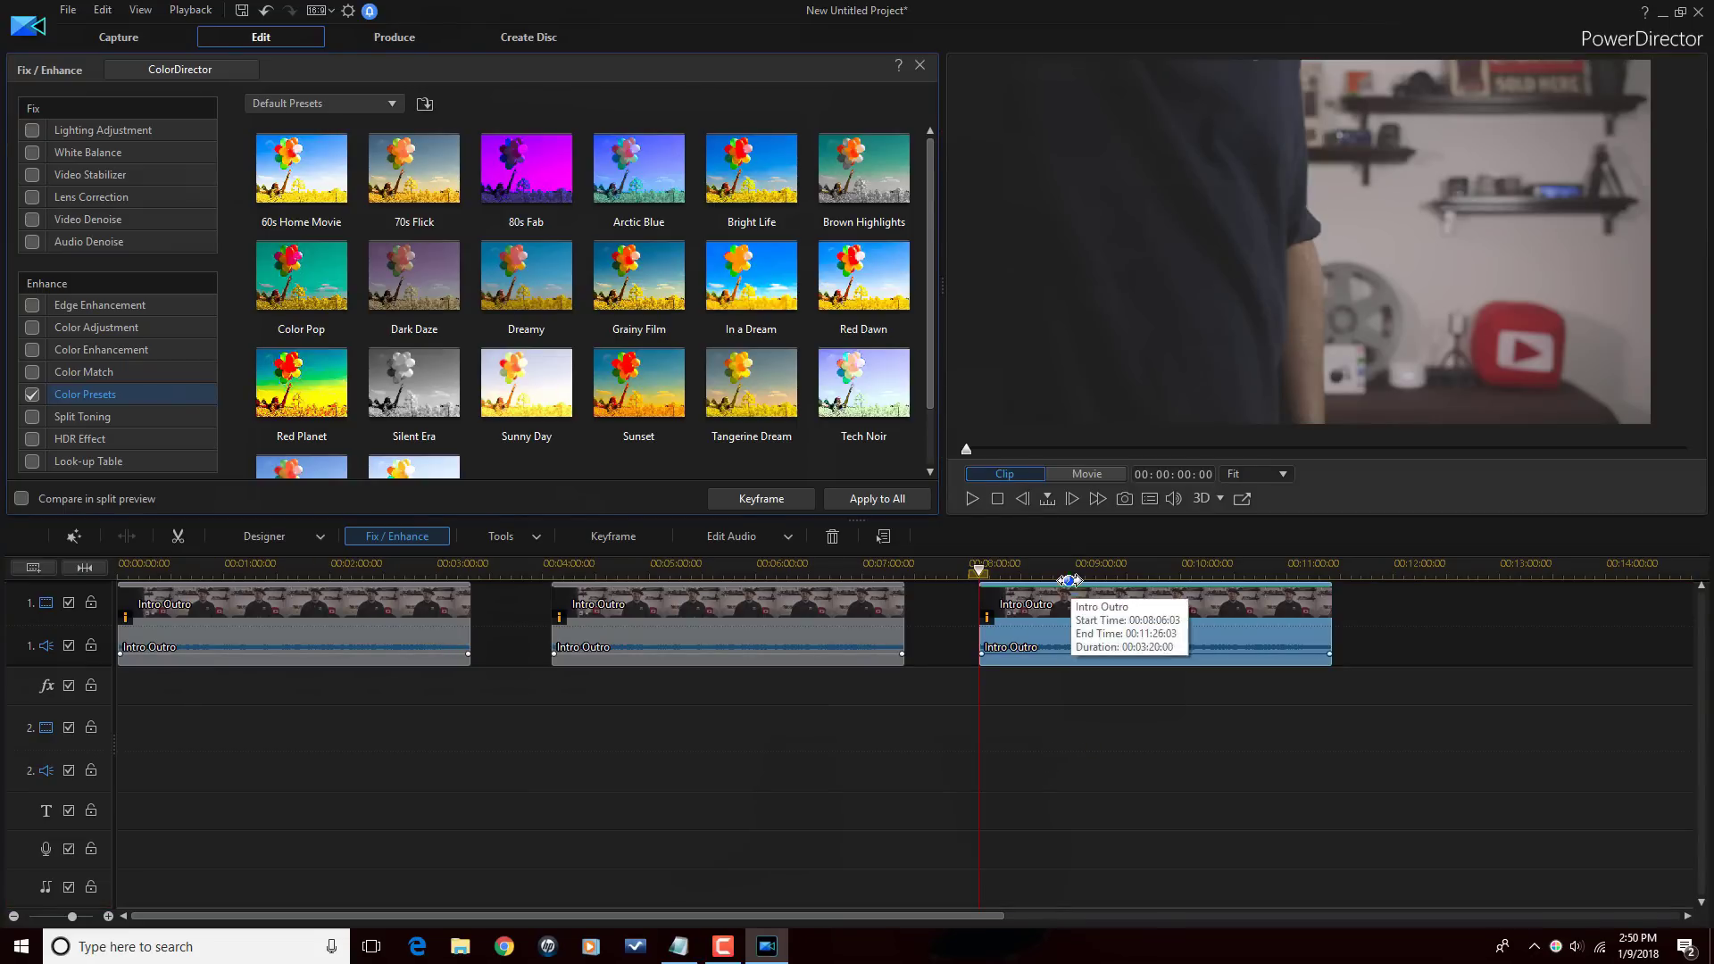
Step: Preview the corrected third clip at two moments, then show the media library again
left_click(1069, 579)
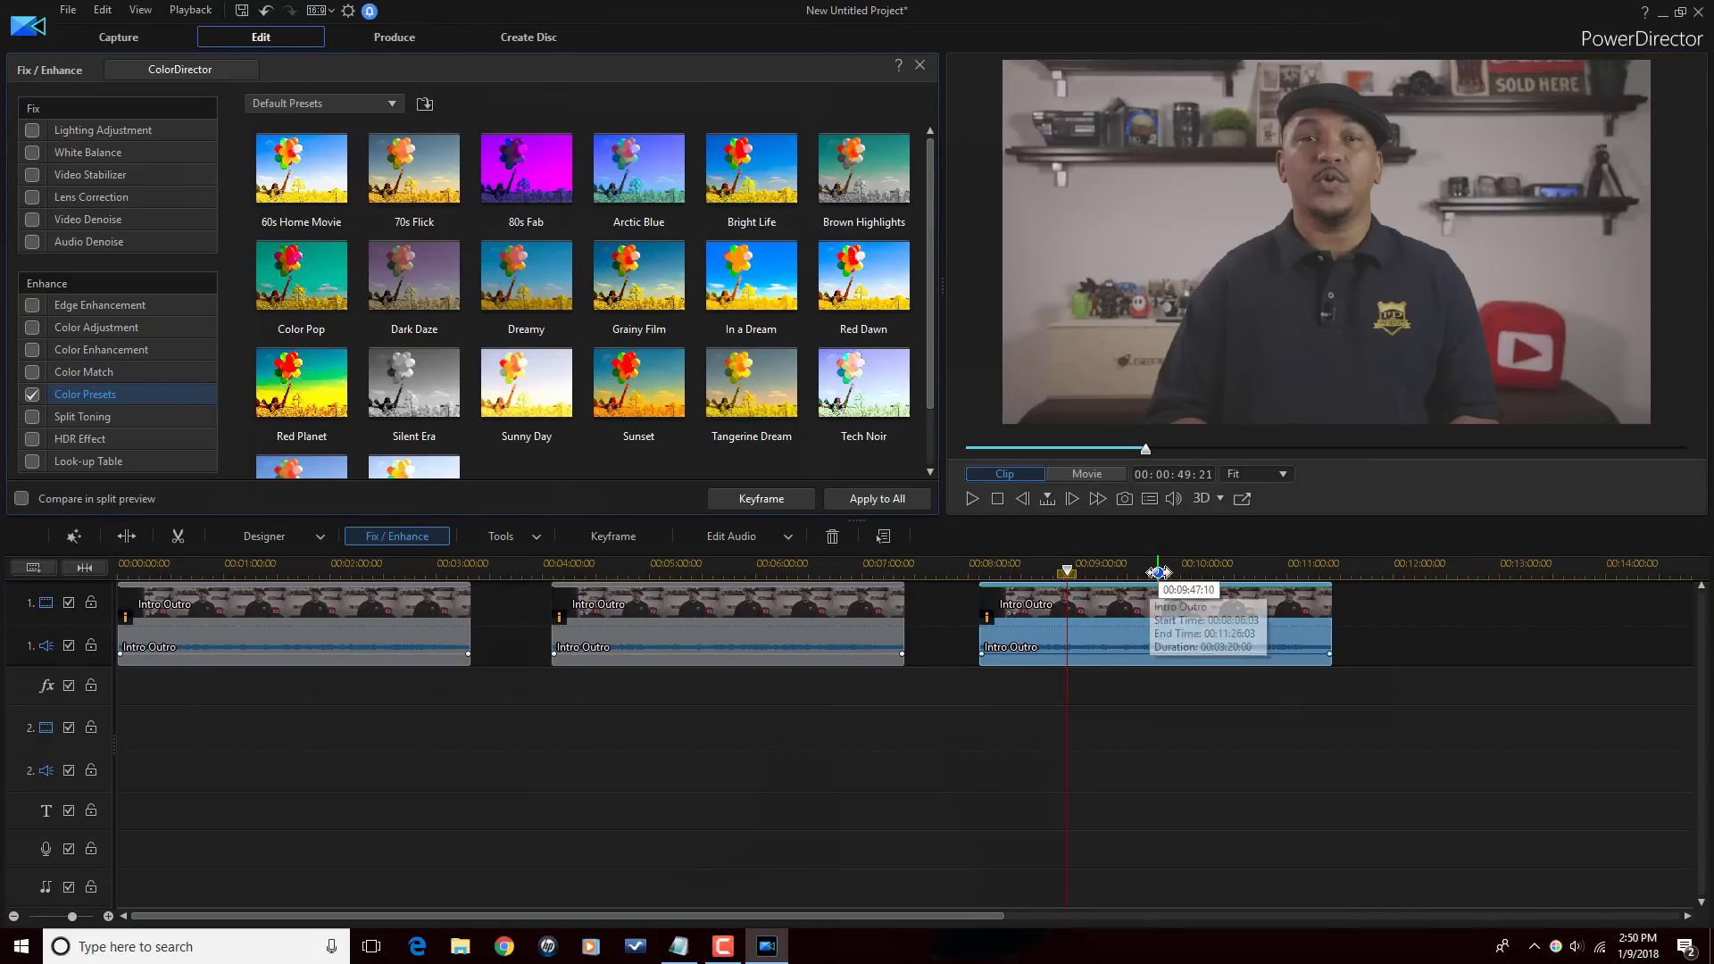
left_click(1162, 571)
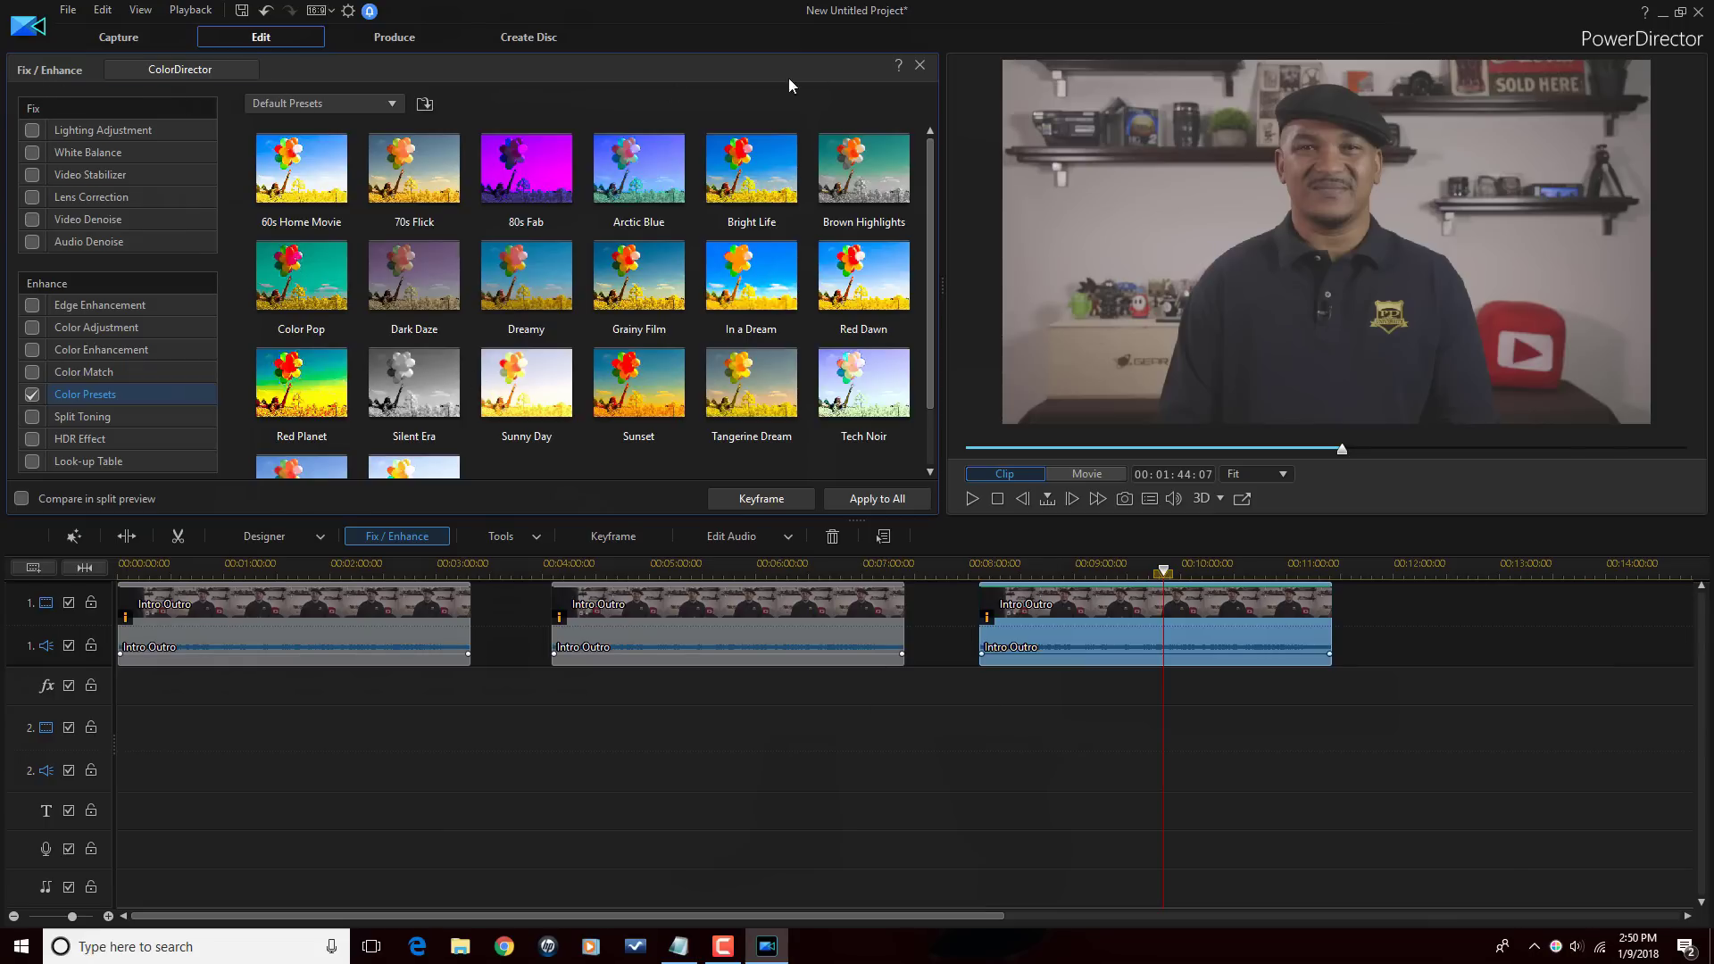
left_click(919, 66)
Step: Append Intro Outro.MTS to track 1's end and compare it with the corrected third clip
left_click_drag(134, 252, 1503, 625)
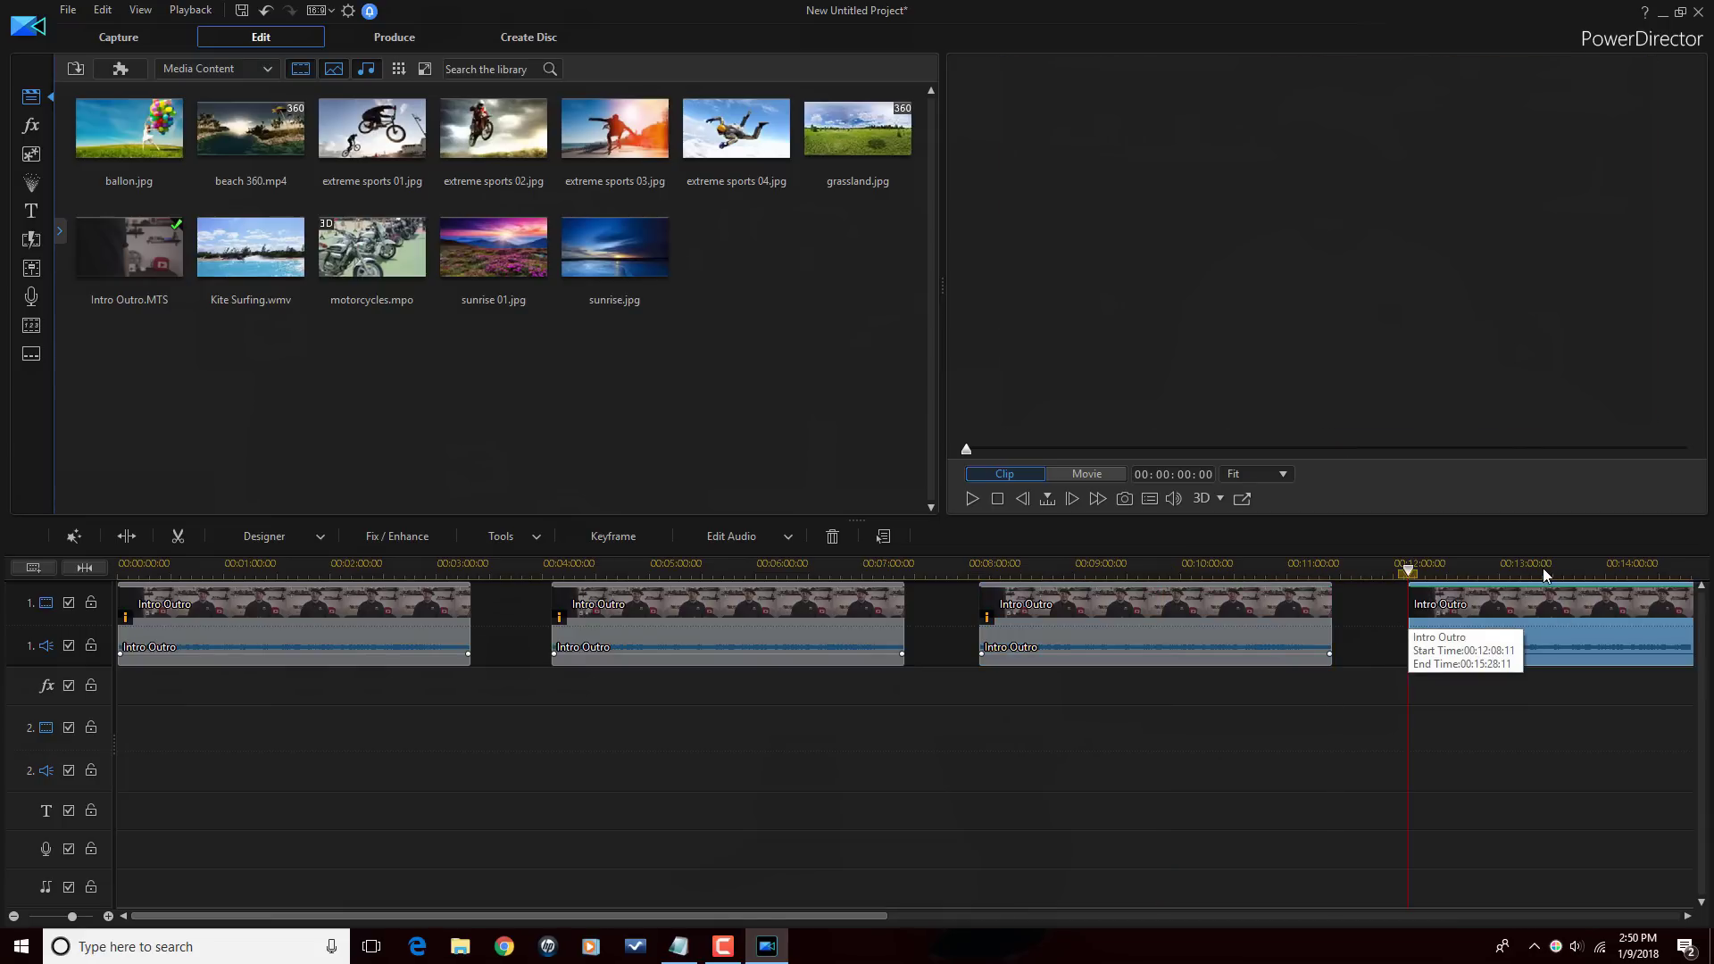
left_click(1543, 567)
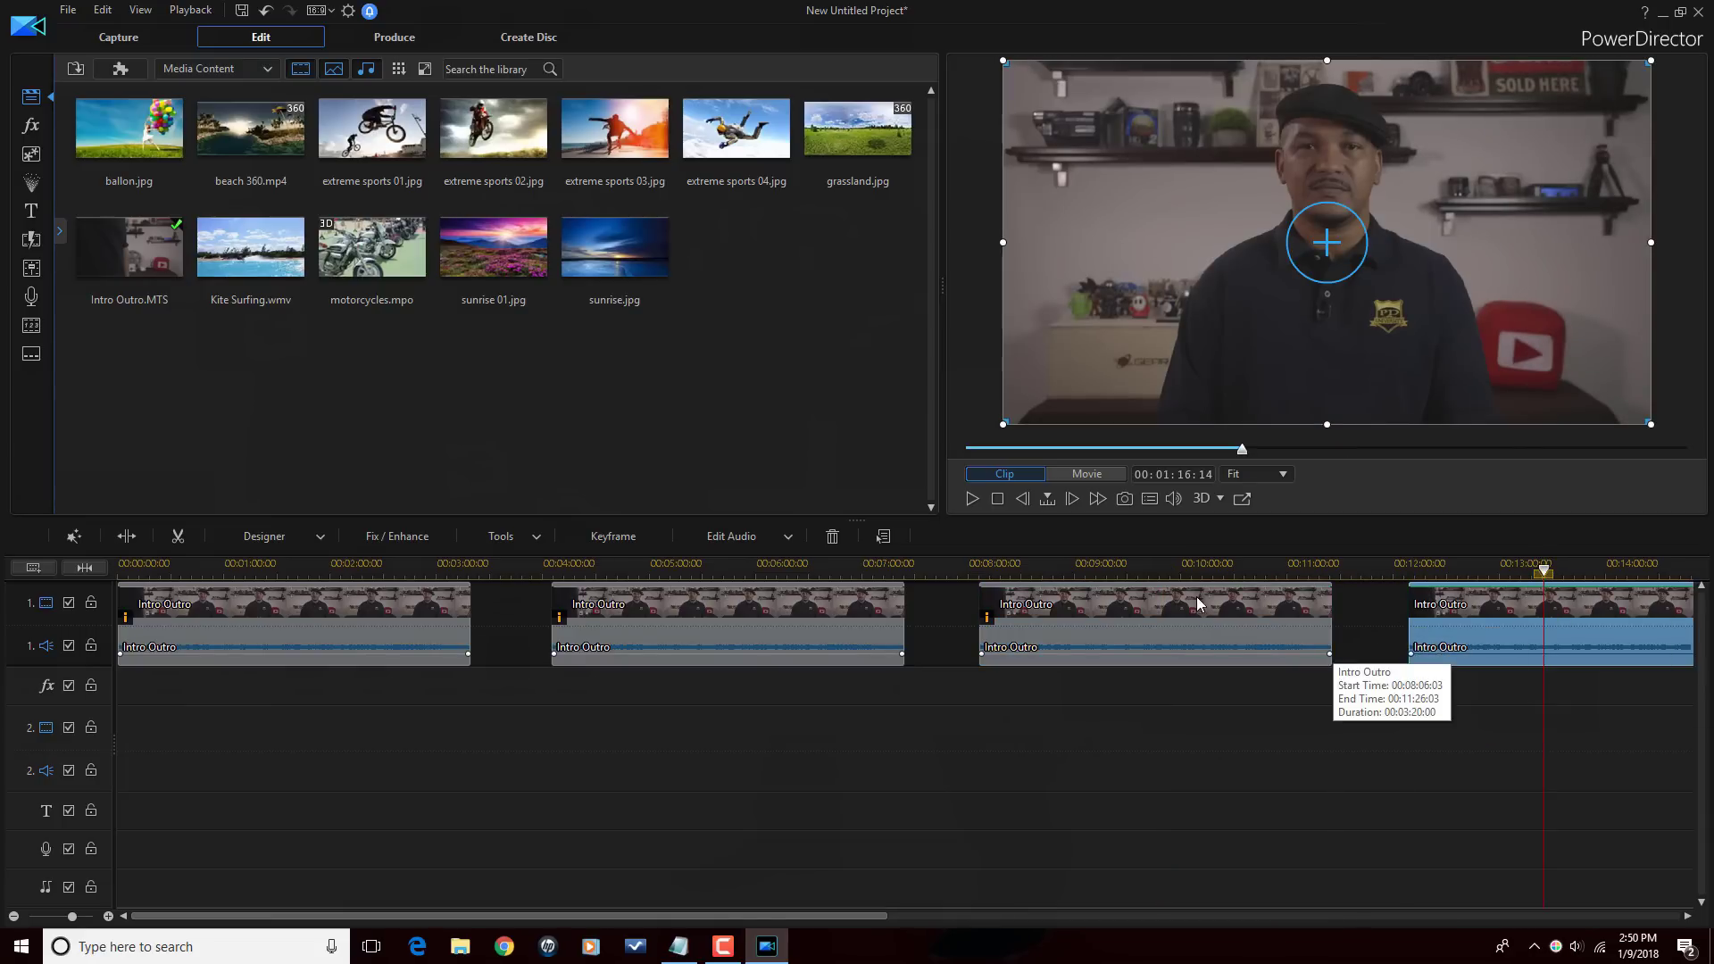
left_click(1611, 568)
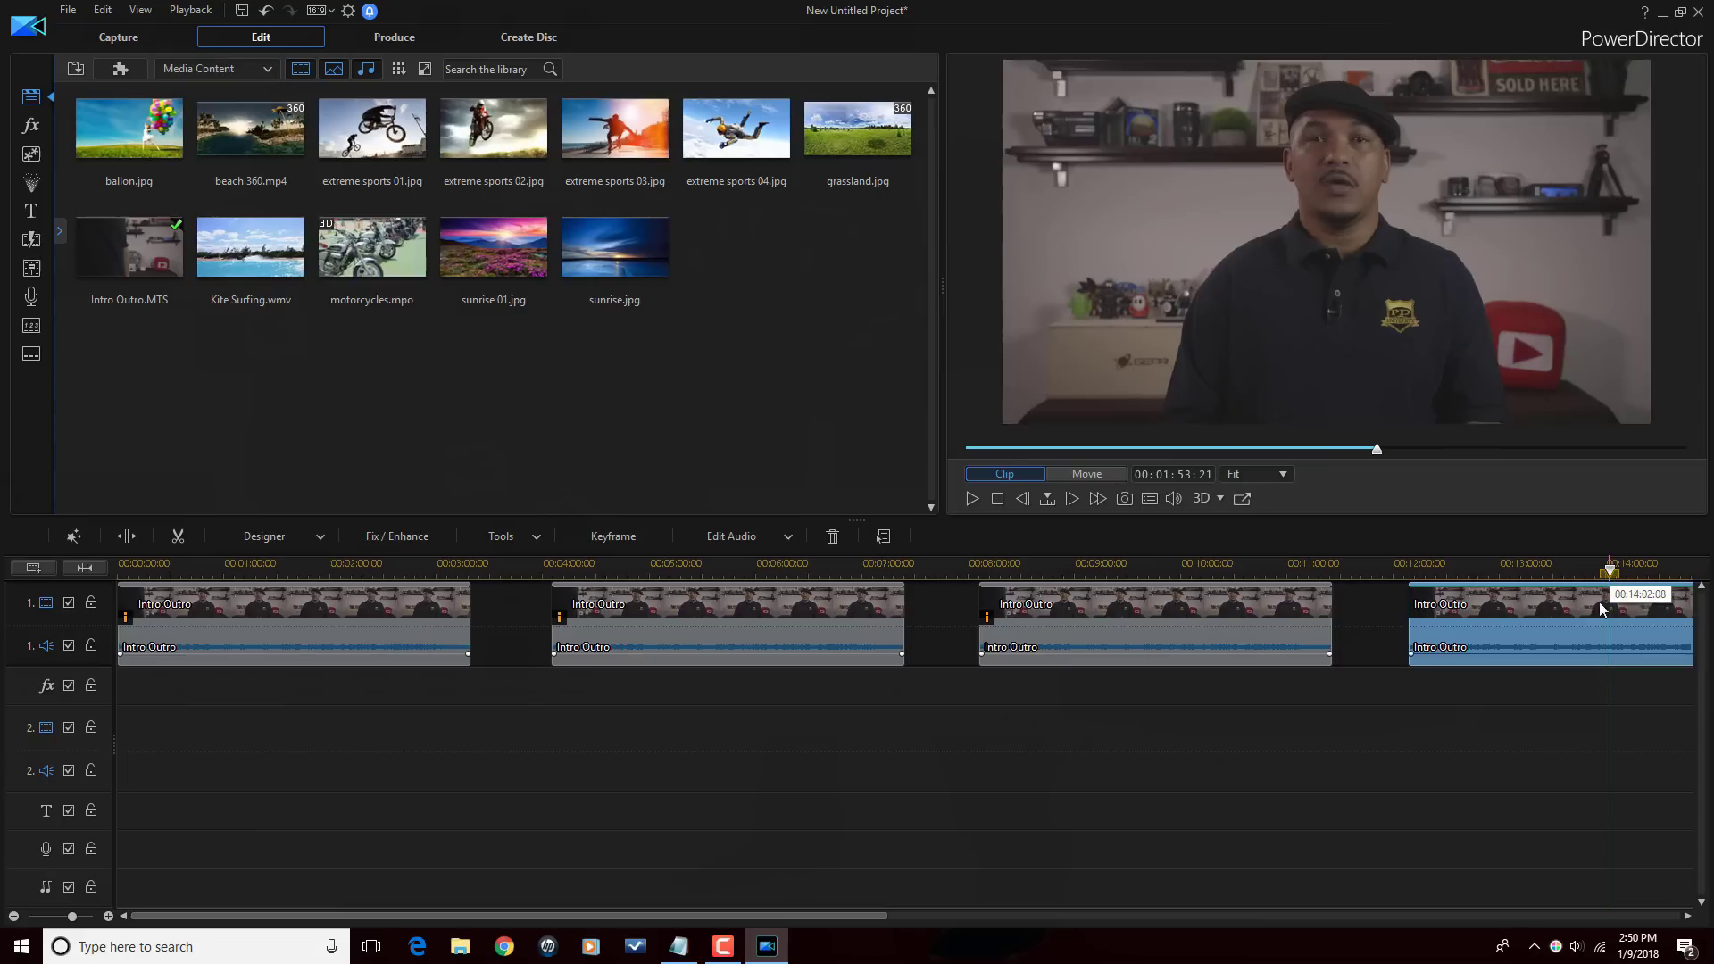
left_click(1167, 569)
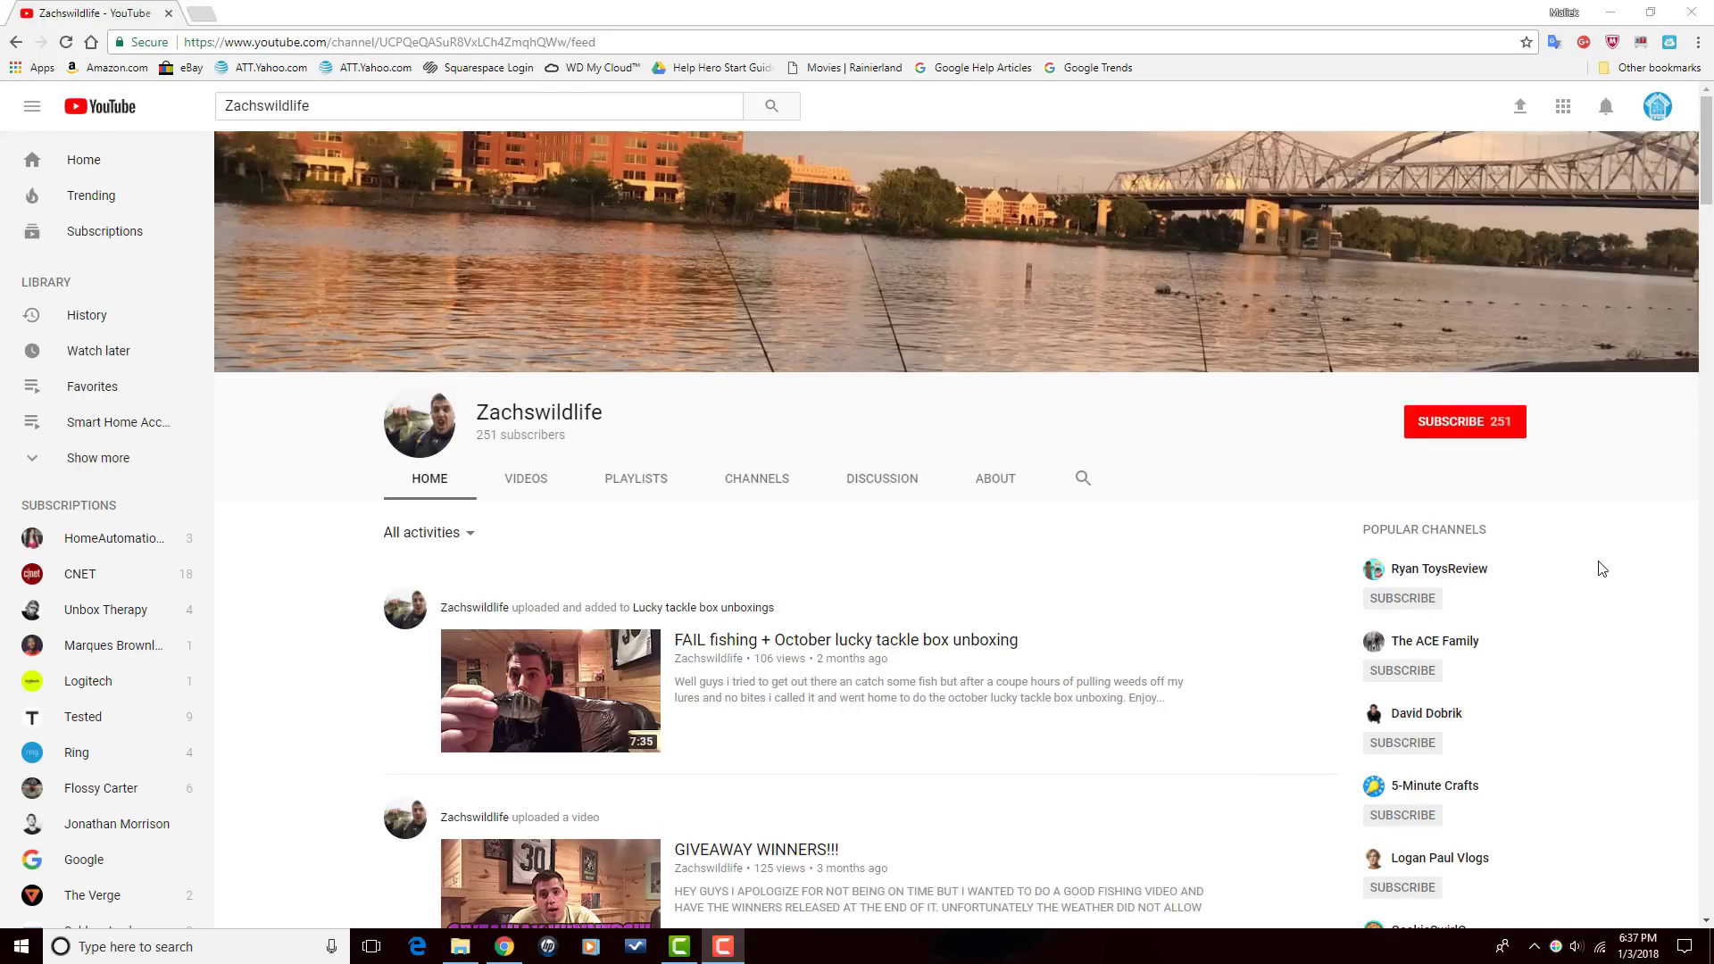
scroll(1602, 569, "down", 8)
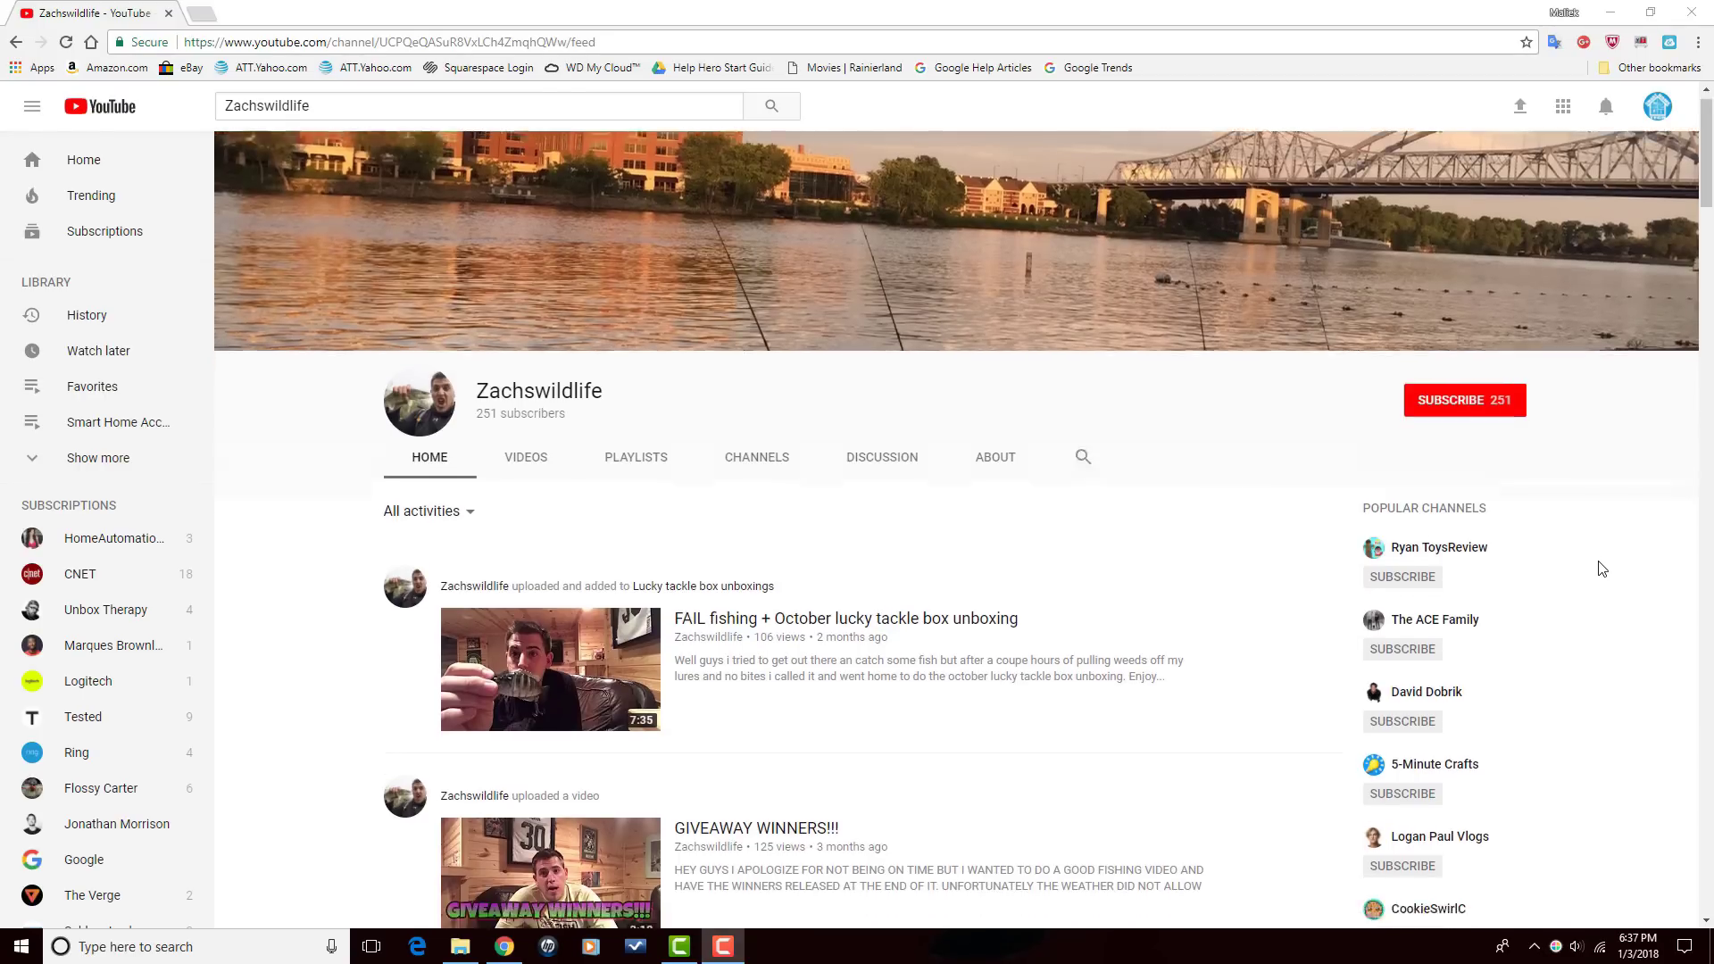
scroll(1602, 569, "down", 16)
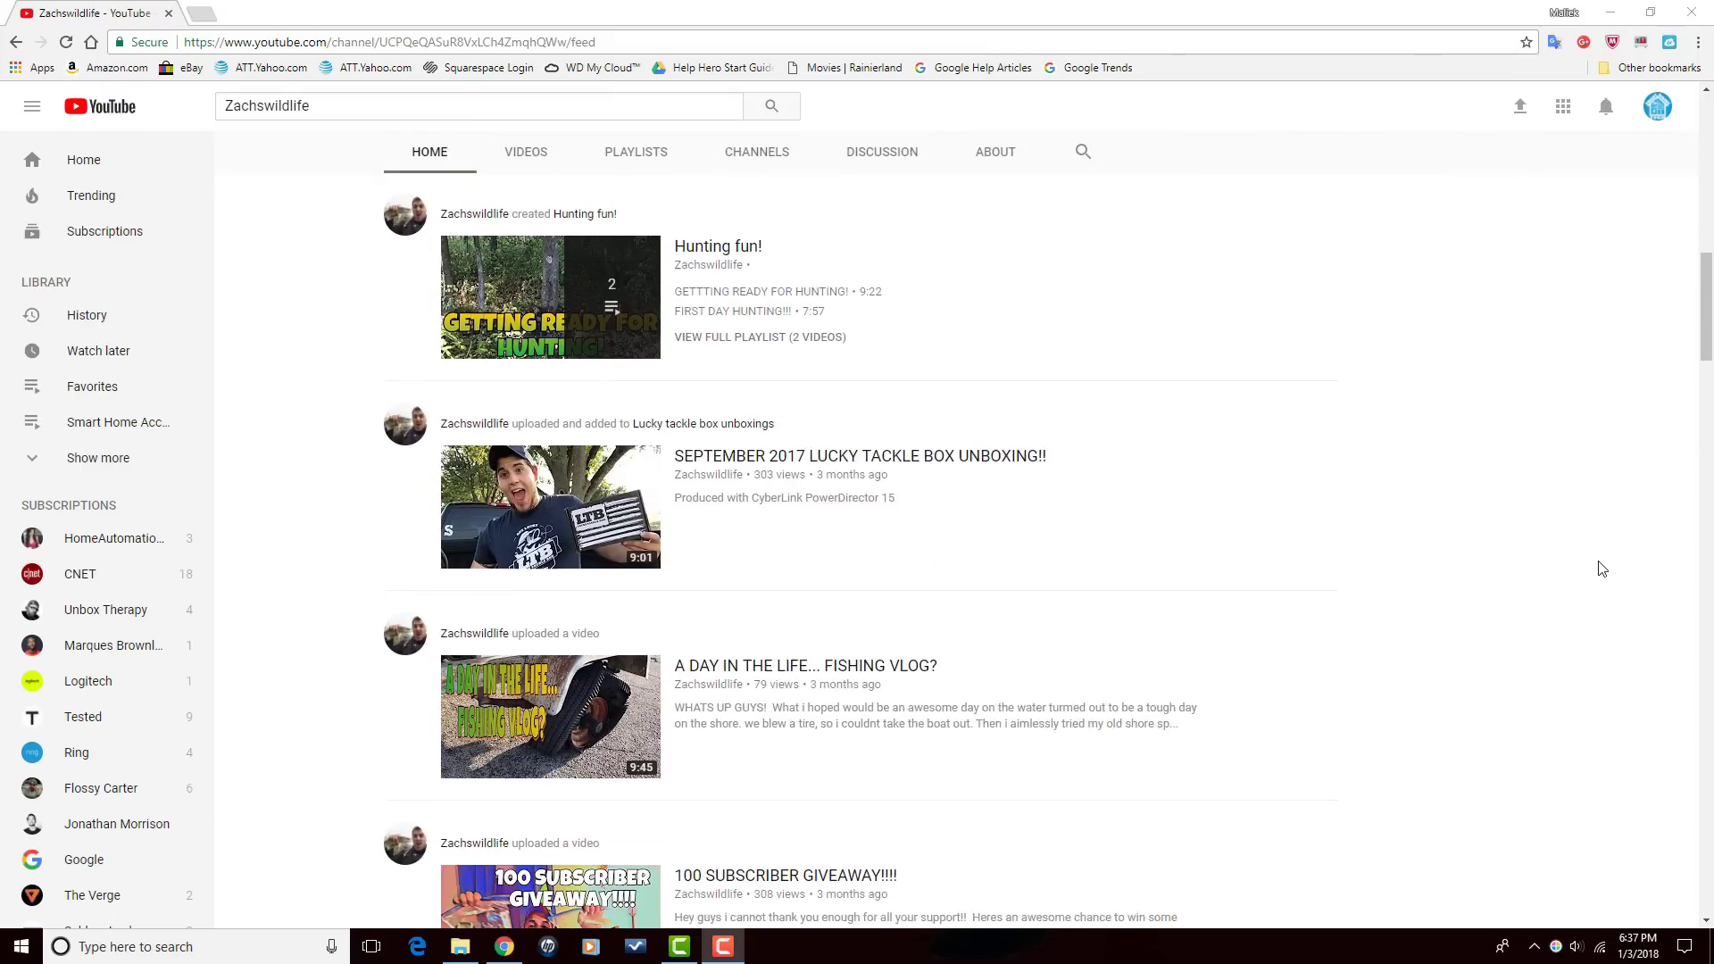
scroll(1599, 558, "down", 9)
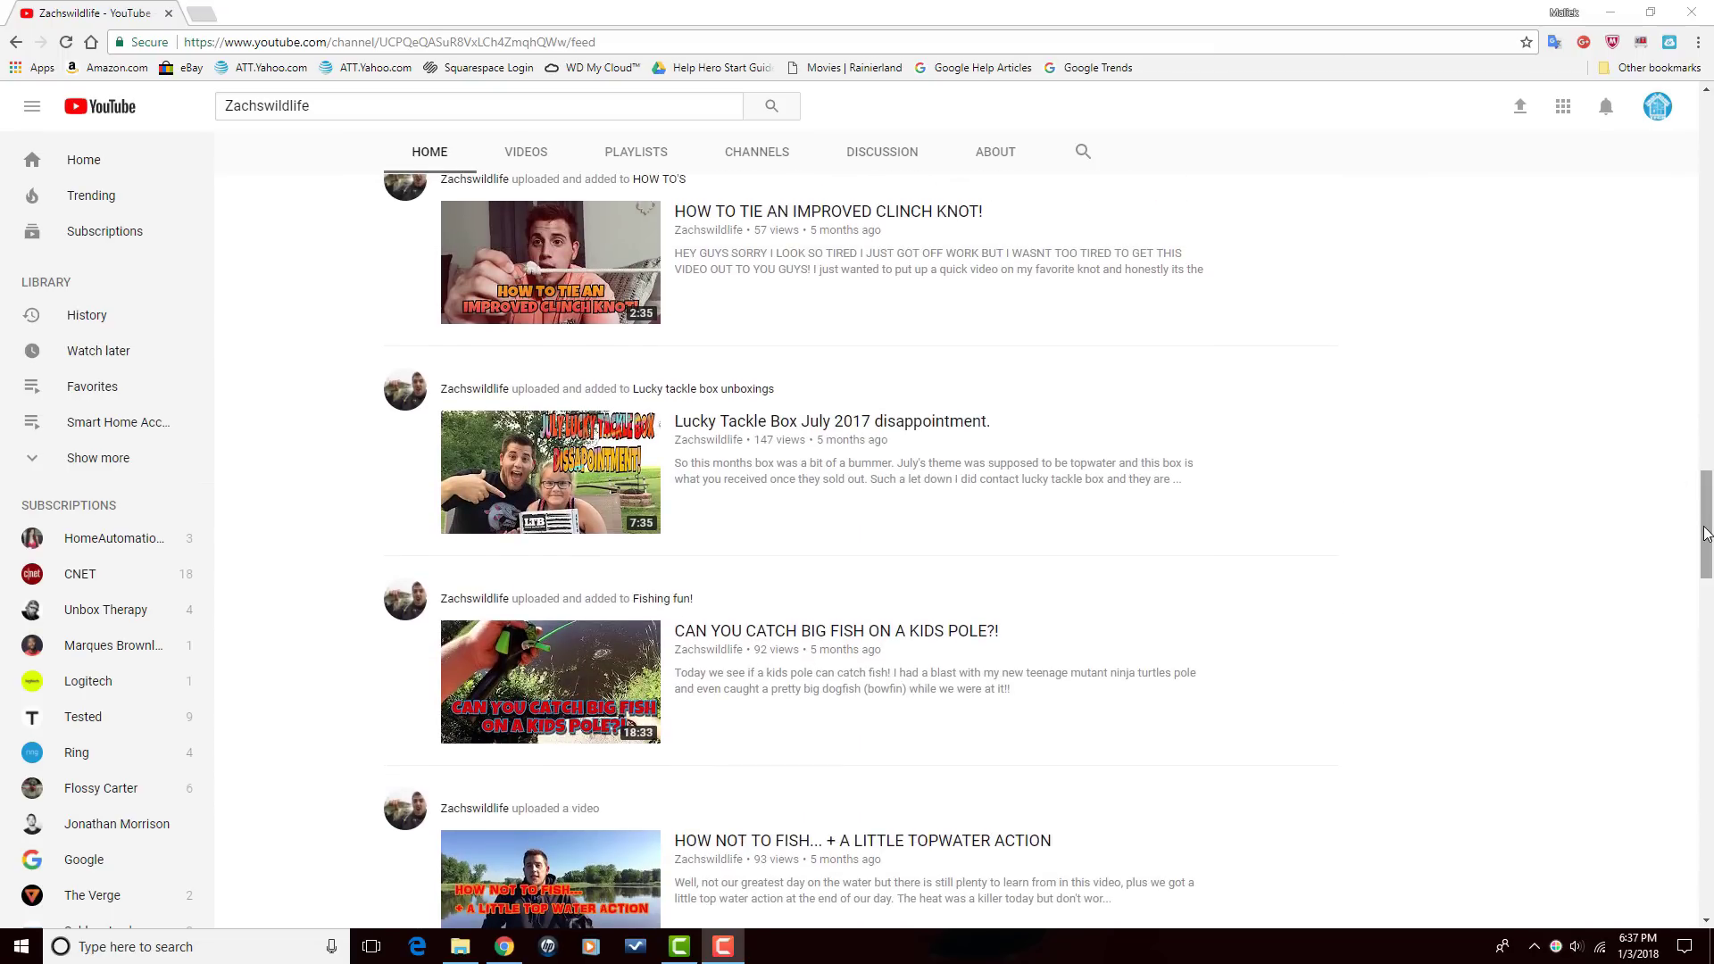
left_click_drag(1699, 518, 1699, 147)
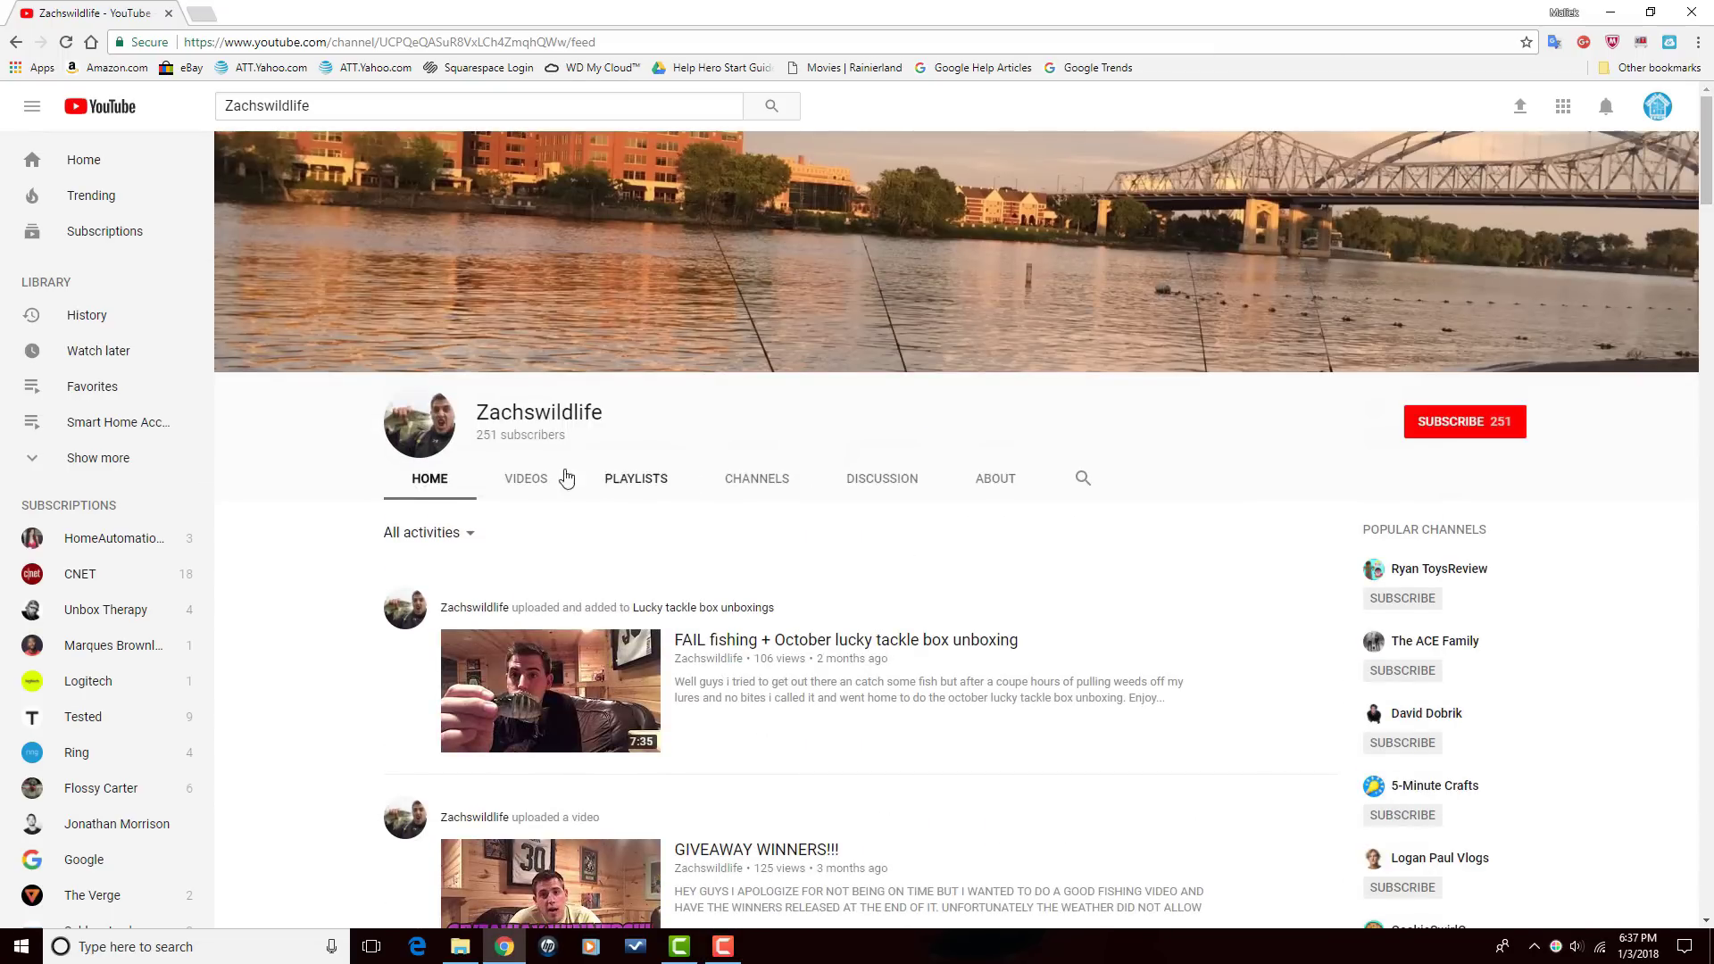